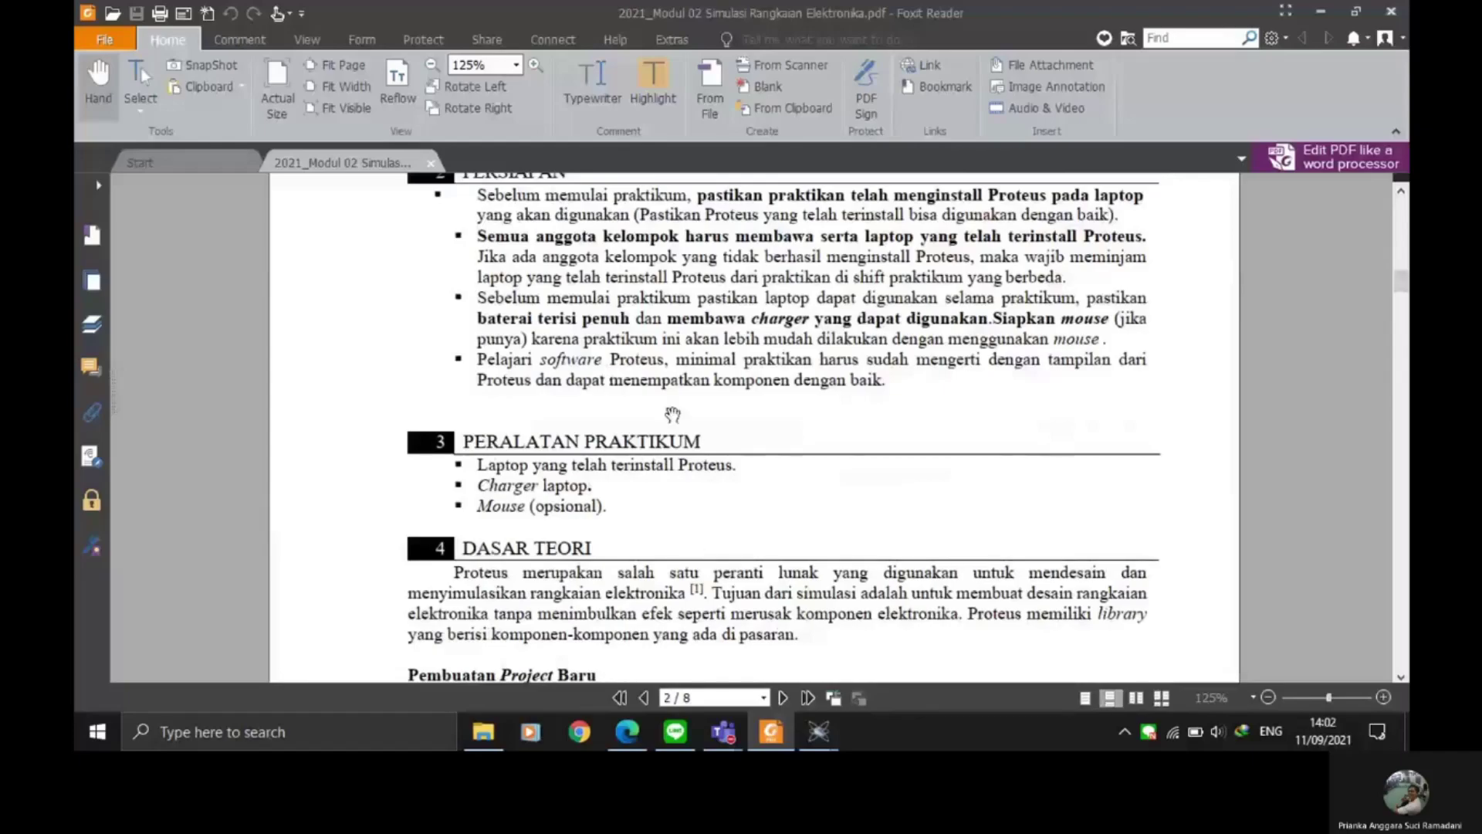
Step: Skim the practicum module PDF from the preparation section down to the numbered experiment tasks on page 6
{"action": "scroll", "coordinate": [672, 420], "scroll_direction": "down", "scroll_amount": 3}
{"action": "scroll", "coordinate": [702, 520], "scroll_direction": "down", "scroll_amount": 6}
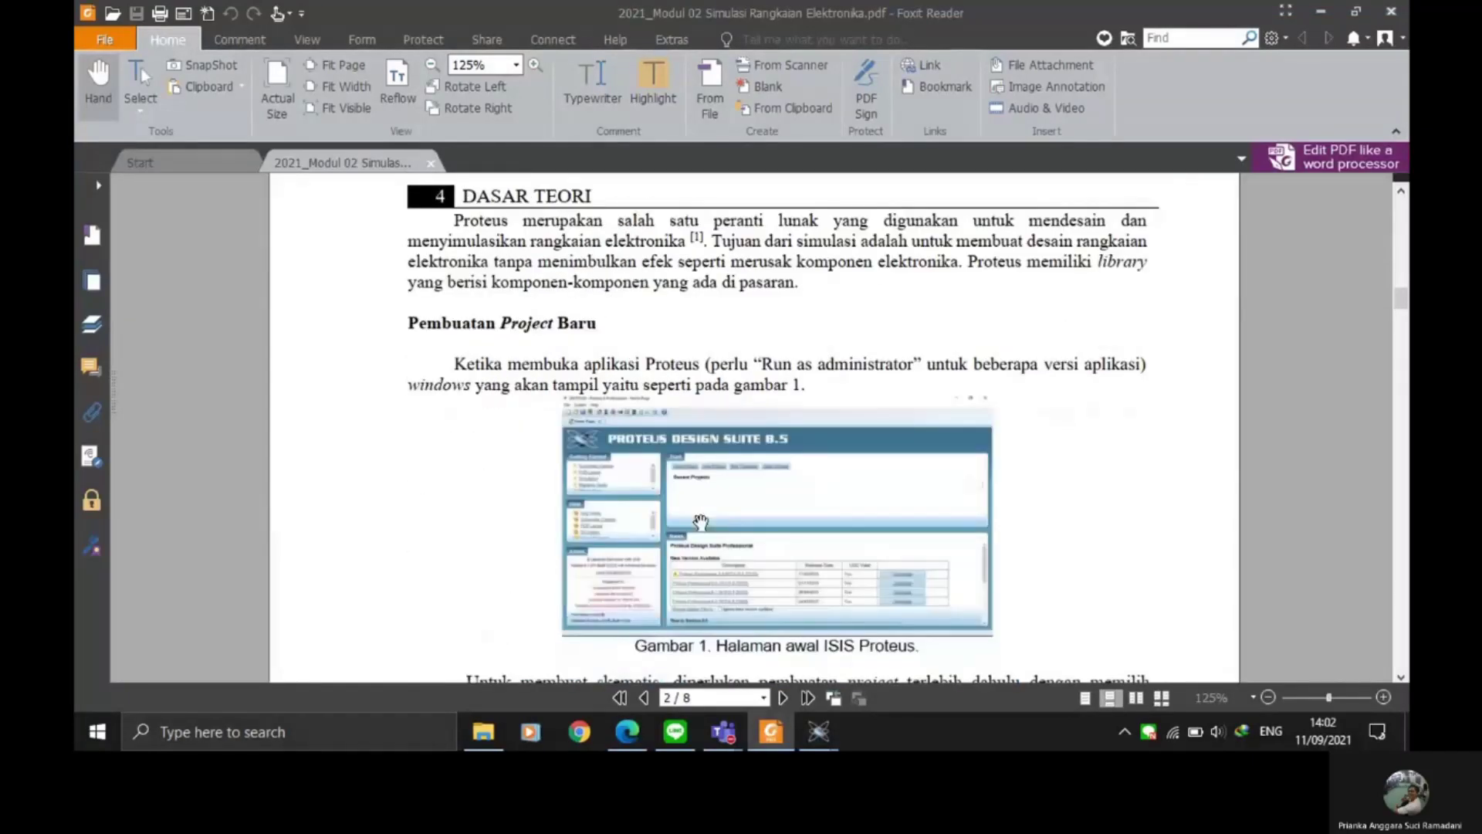
{"action": "scroll", "coordinate": [774, 379], "scroll_direction": "down", "scroll_amount": 10}
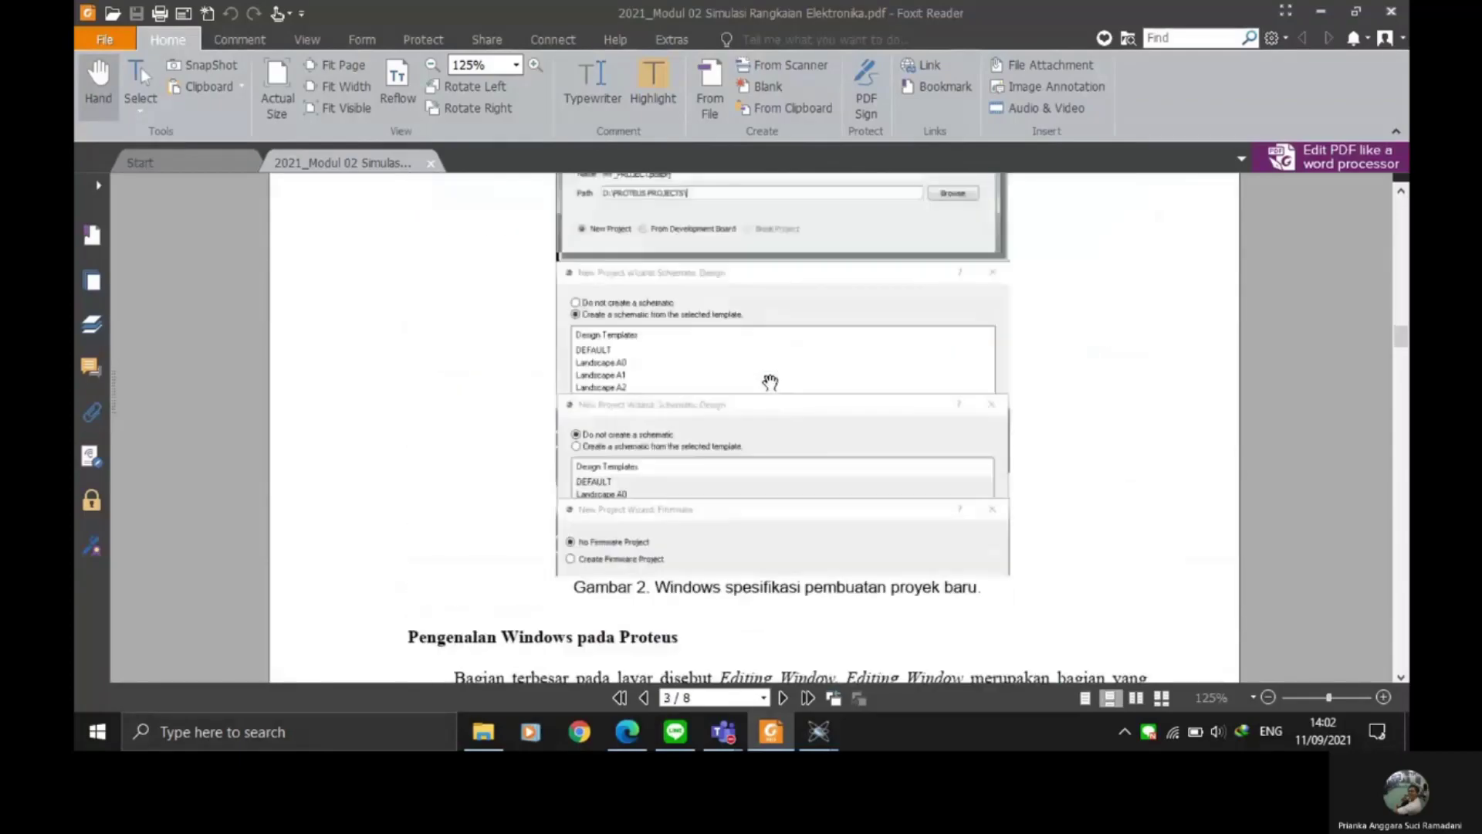
{"action": "scroll", "coordinate": [599, 381], "scroll_direction": "down", "scroll_amount": 15}
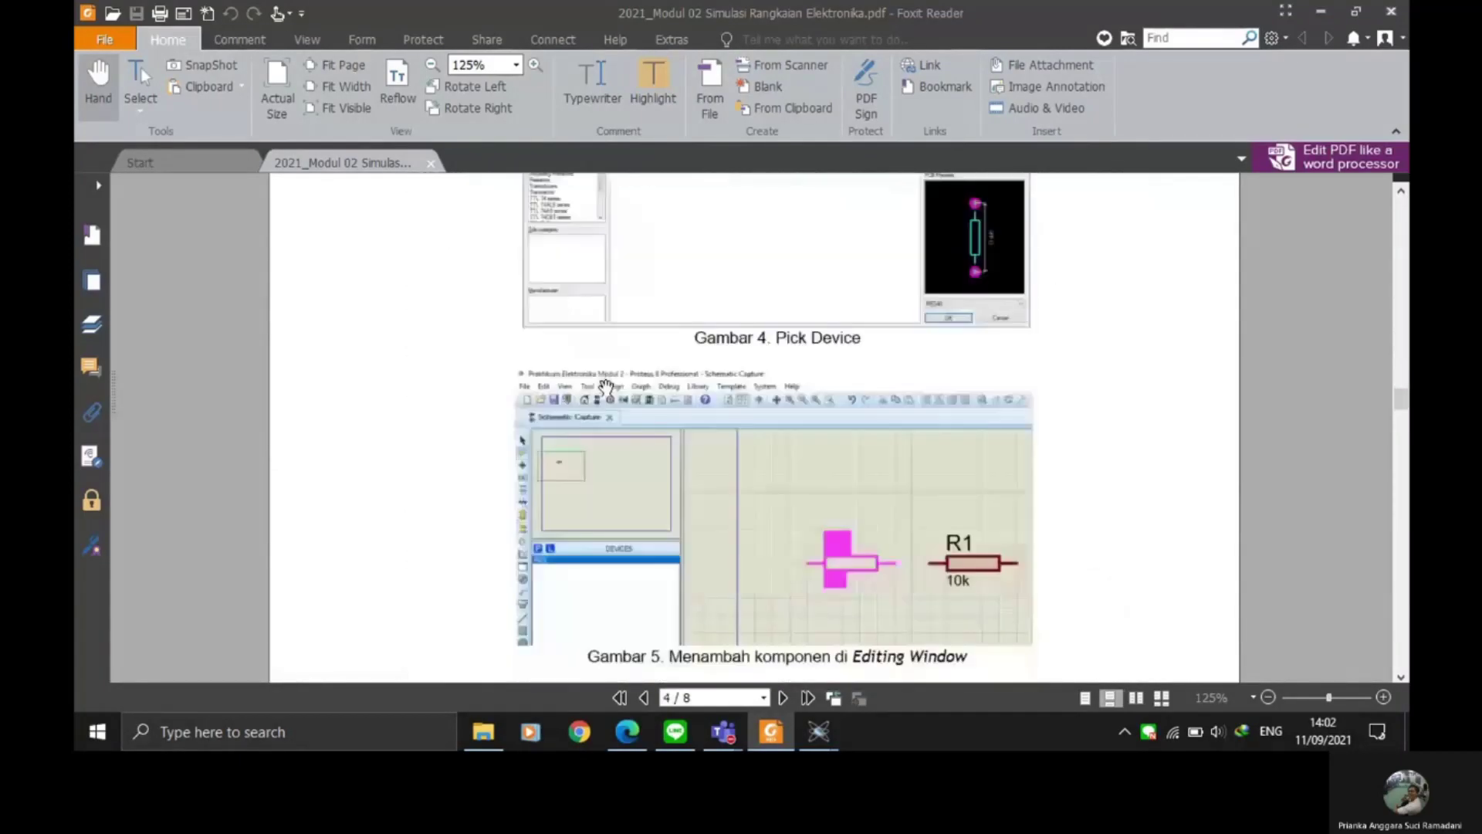
{"action": "scroll", "coordinate": [605, 381], "scroll_direction": "down", "scroll_amount": 8}
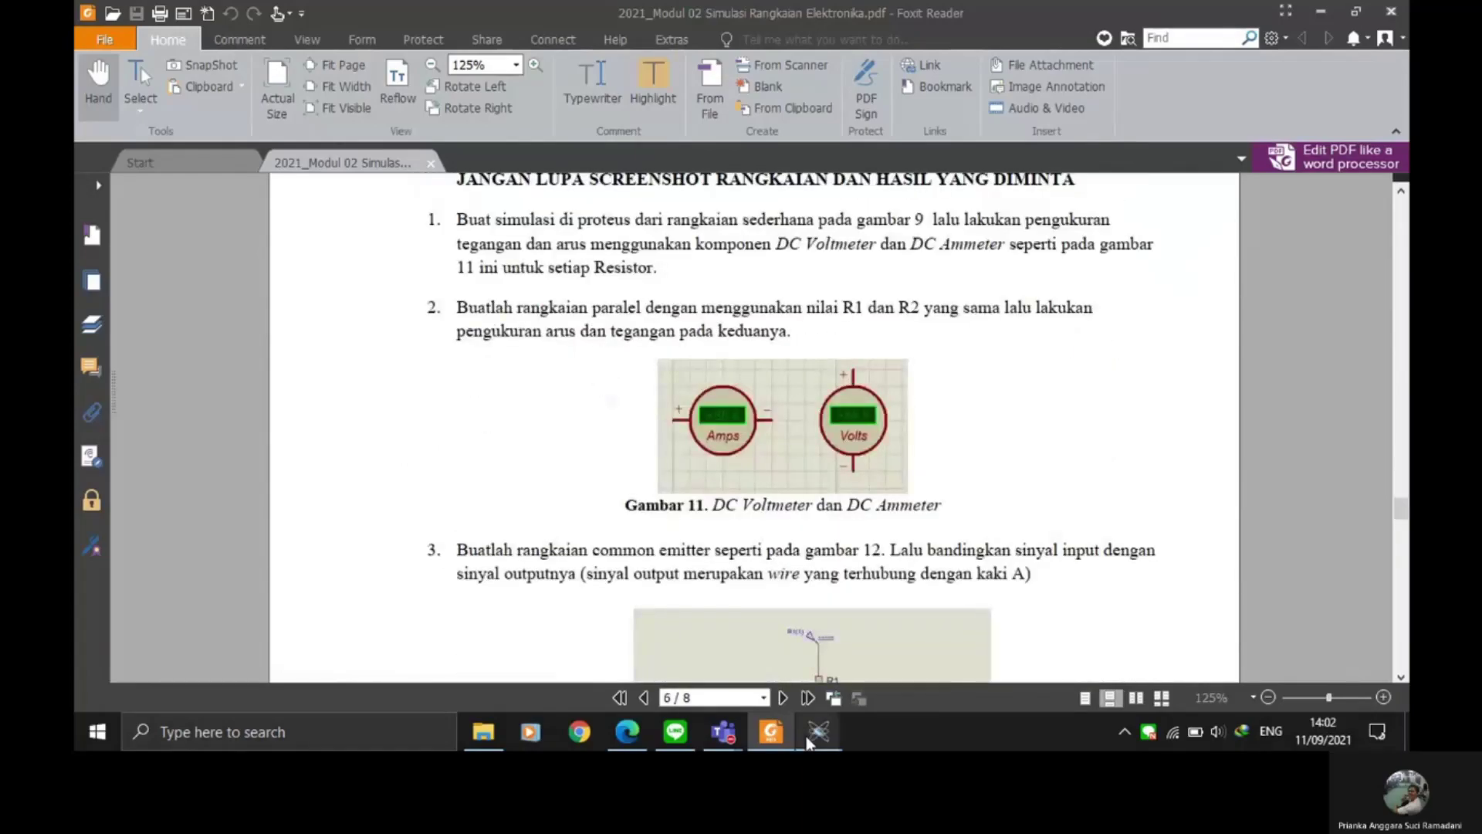
Step: Switch to the Proteus home page window and start a new project named percobaan1
{"action": "mouse_move", "coordinate": [817, 732]}
{"action": "left_click", "coordinate": [1315, 644]}
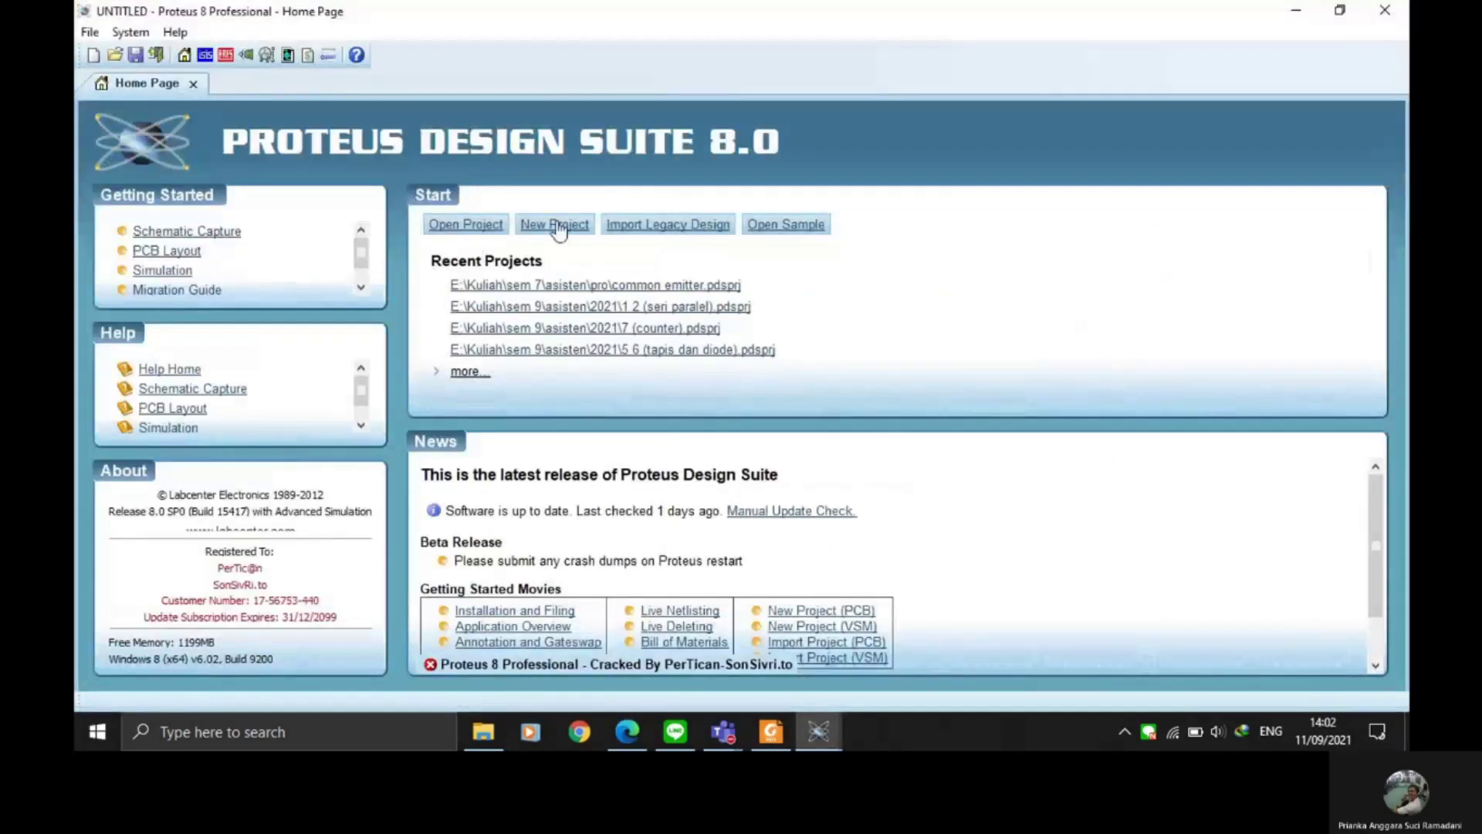
{"action": "left_click", "coordinate": [558, 225]}
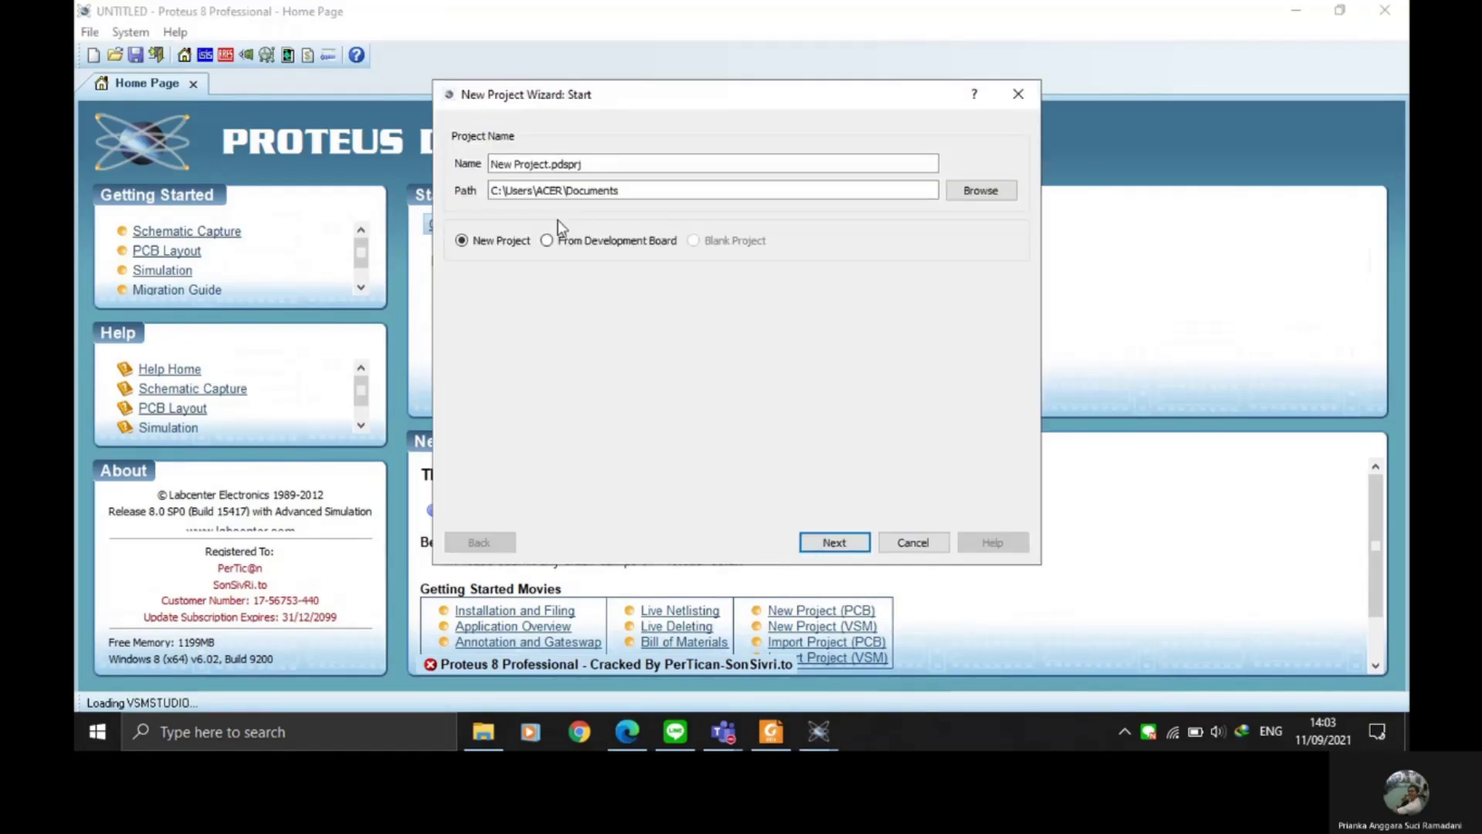
{"action": "double_click", "coordinate": [536, 164]}
{"action": "key", "text": "BackSpace"}
{"action": "key", "text": "BackSpace"}
{"action": "key", "text": "BackSpace"}
{"action": "key", "text": "BackSpace"}
{"action": "key", "text": "BackSpace"}
{"action": "type", "text": "pe"}
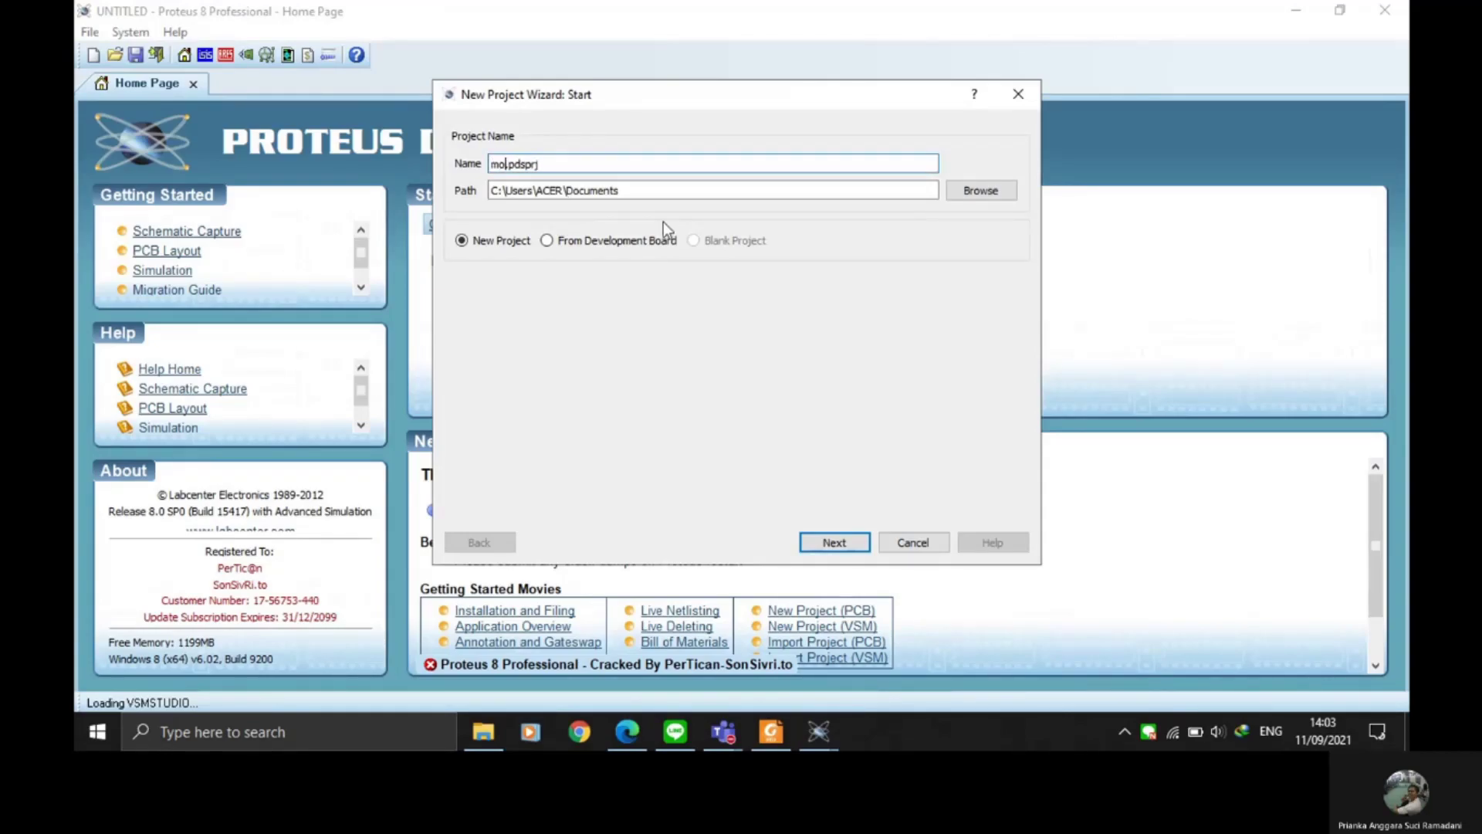
{"action": "type", "text": "rcobaan1"}
Step: Create the project with a schematic from the DEFAULT template, no PCB layout and no firmware project
{"action": "left_click", "coordinate": [841, 541]}
{"action": "left_click", "coordinate": [782, 352]}
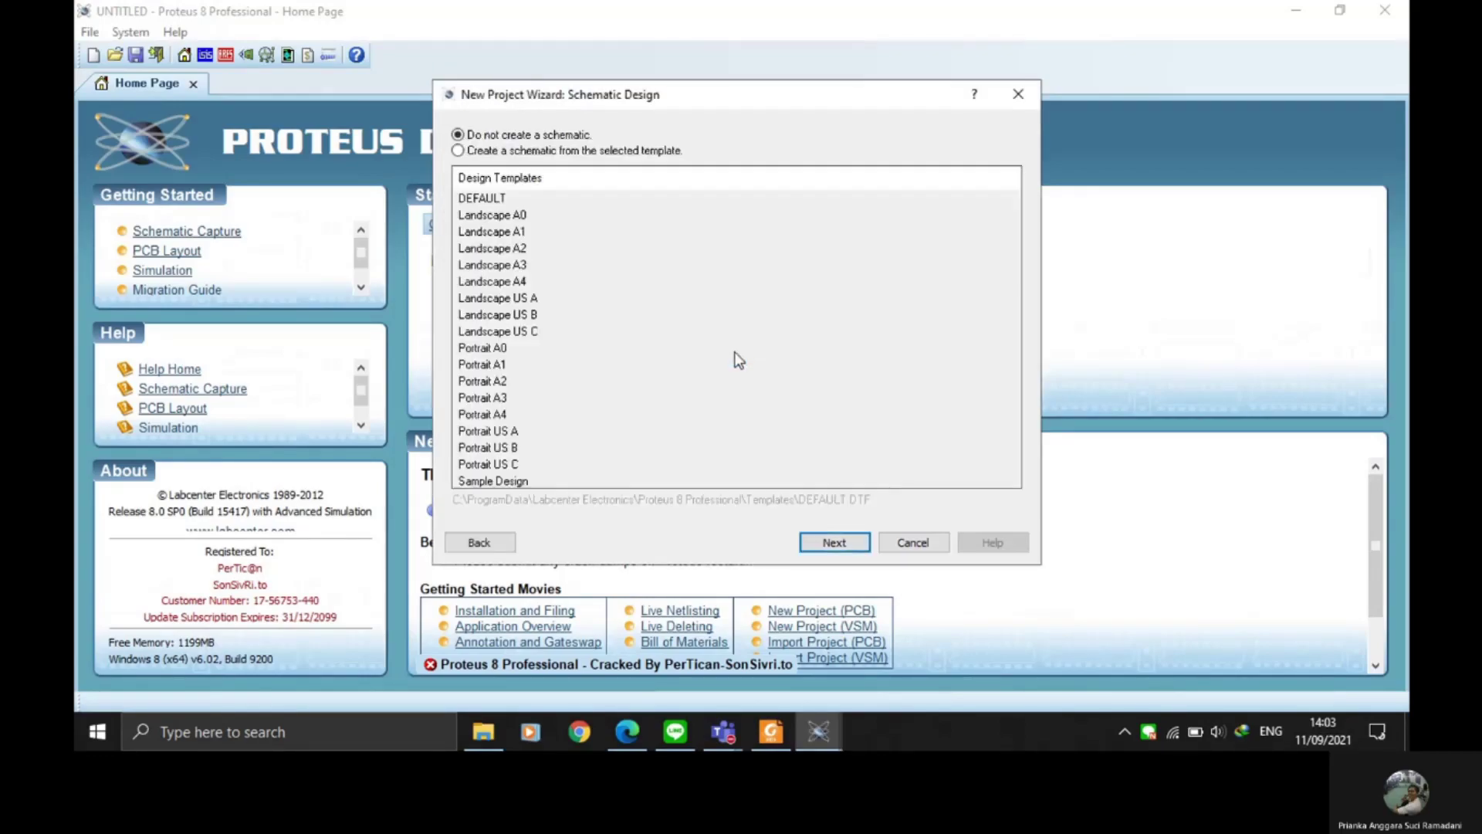
{"action": "left_click", "coordinate": [579, 150]}
{"action": "left_click", "coordinate": [496, 198]}
{"action": "left_click", "coordinate": [812, 537]}
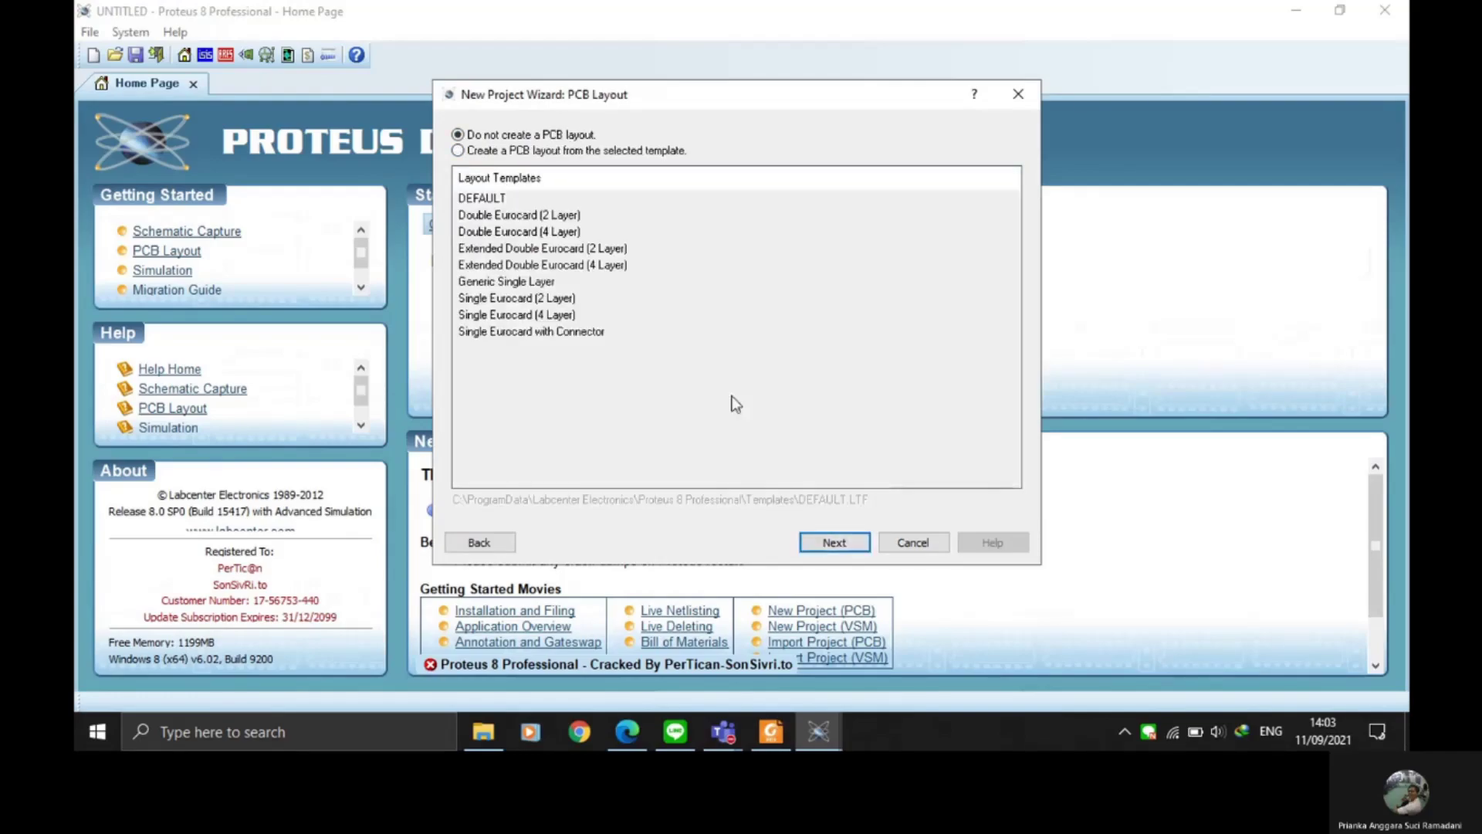
{"action": "left_click", "coordinate": [834, 542]}
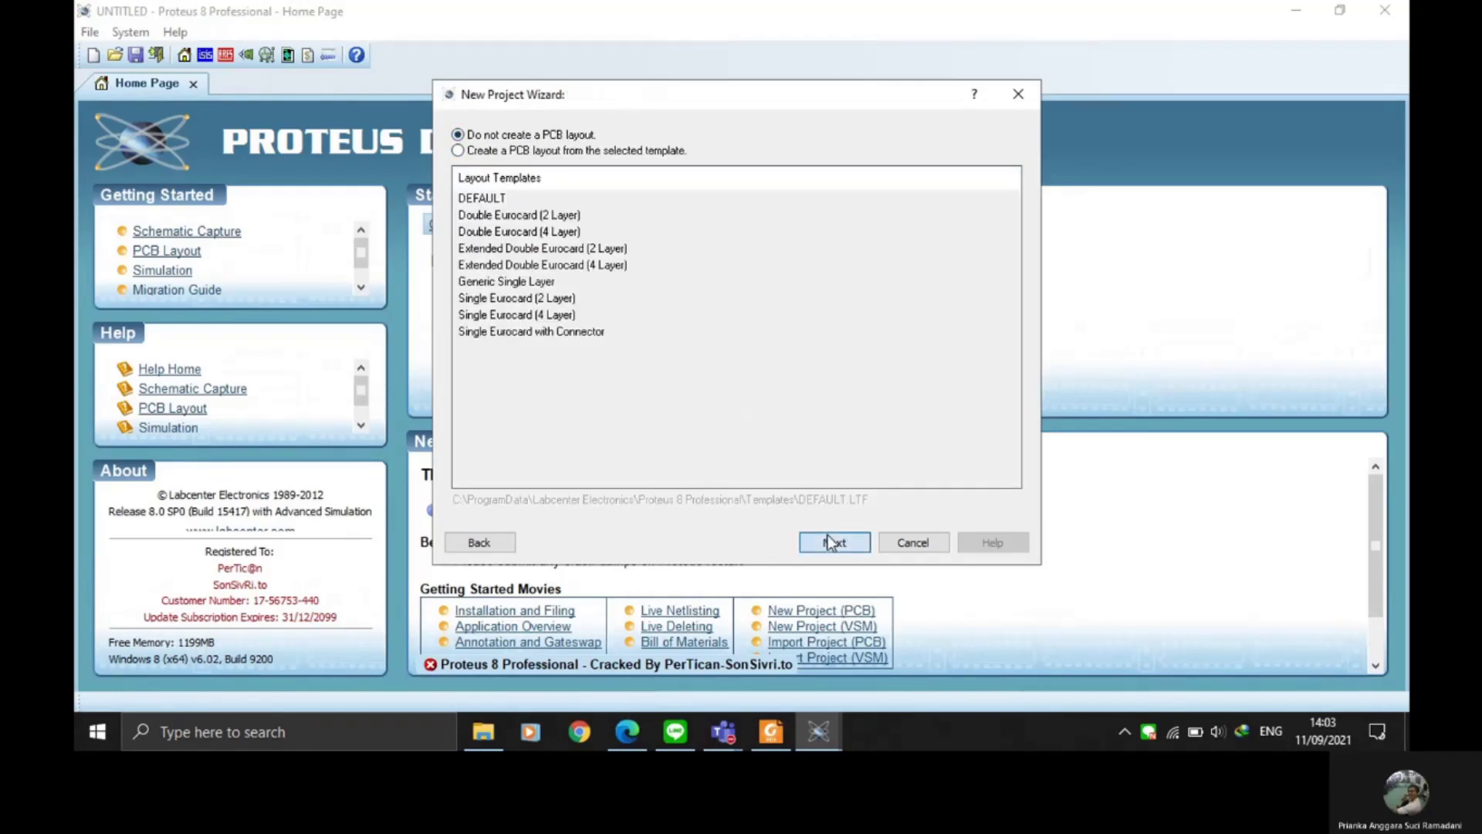
{"action": "left_click", "coordinate": [842, 544]}
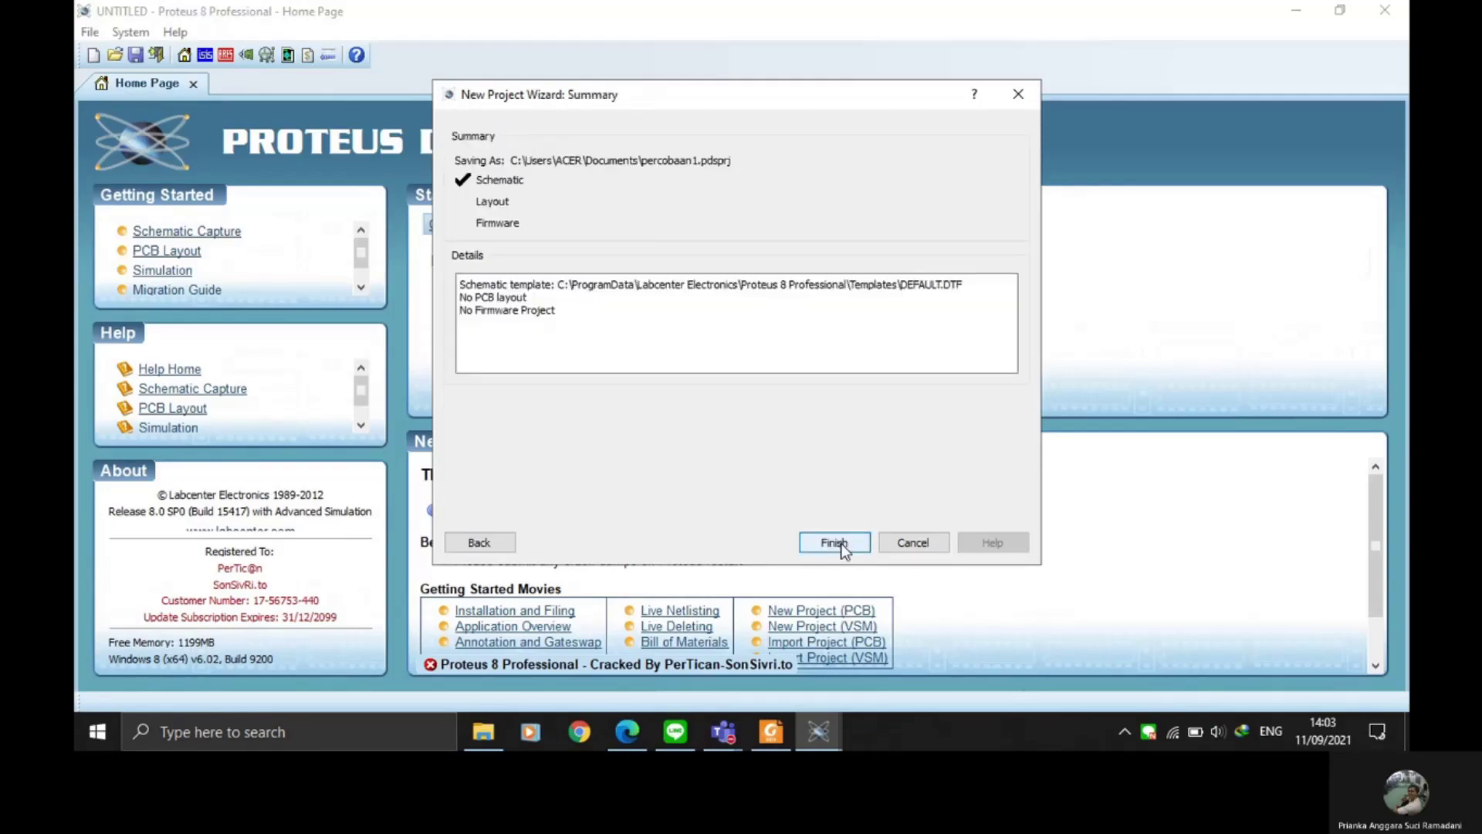
{"action": "left_click", "coordinate": [833, 543]}
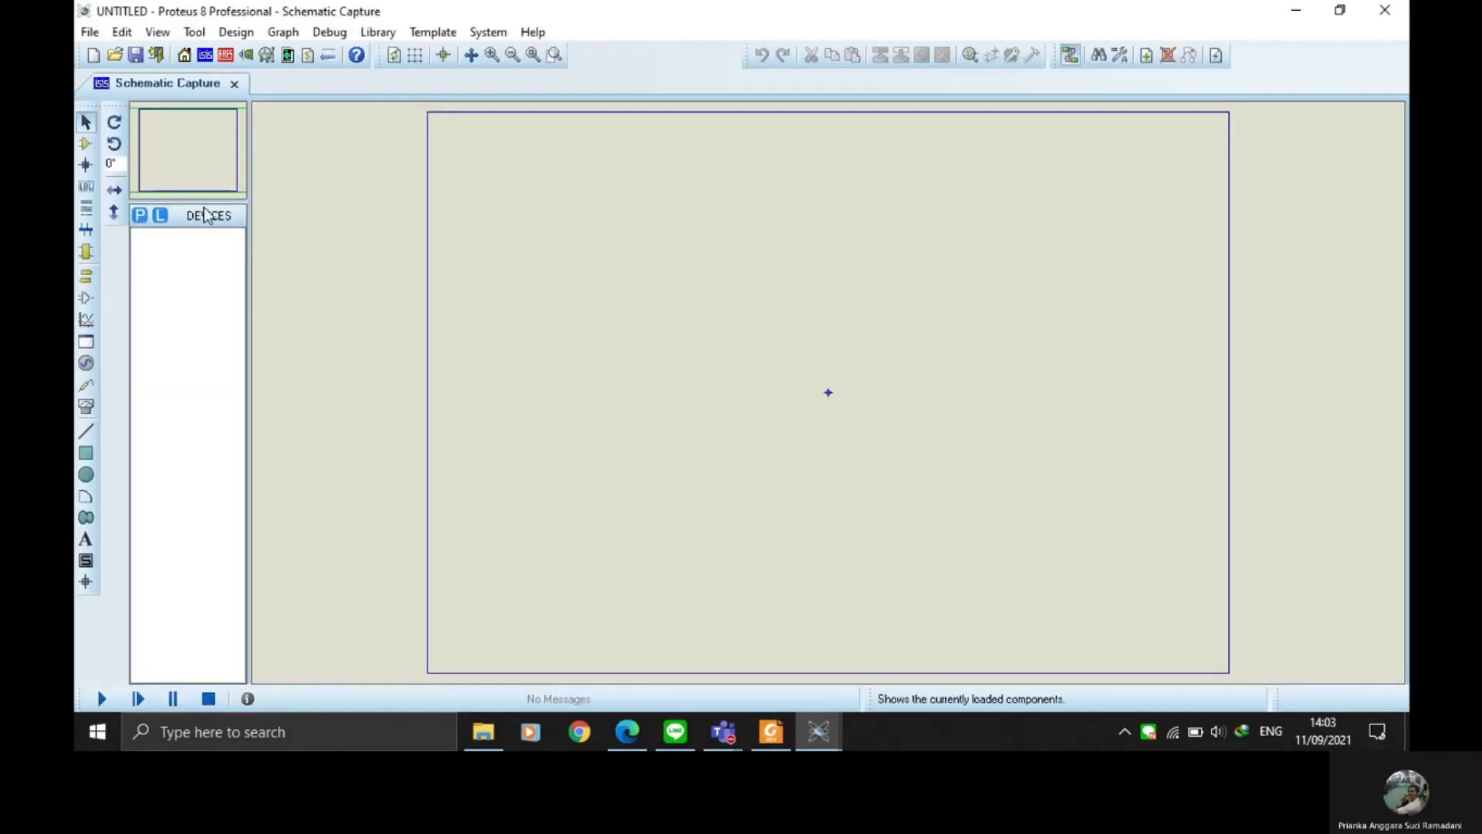
Step: Search the component library for resistor and add the RESISTOR analog primitive from Modelling Primitives to the device list
{"action": "left_click", "coordinate": [86, 148]}
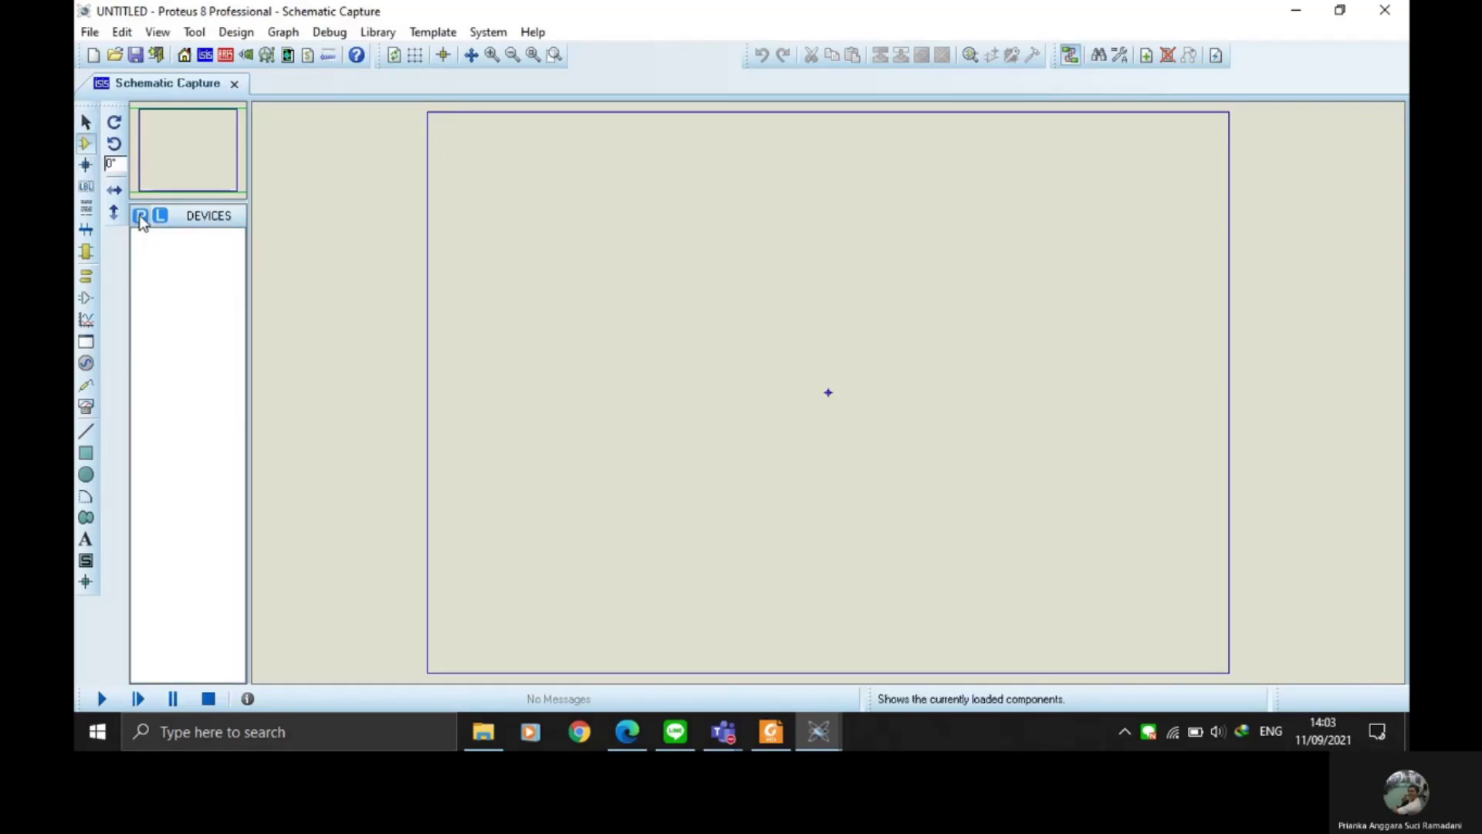
{"action": "left_click", "coordinate": [141, 217]}
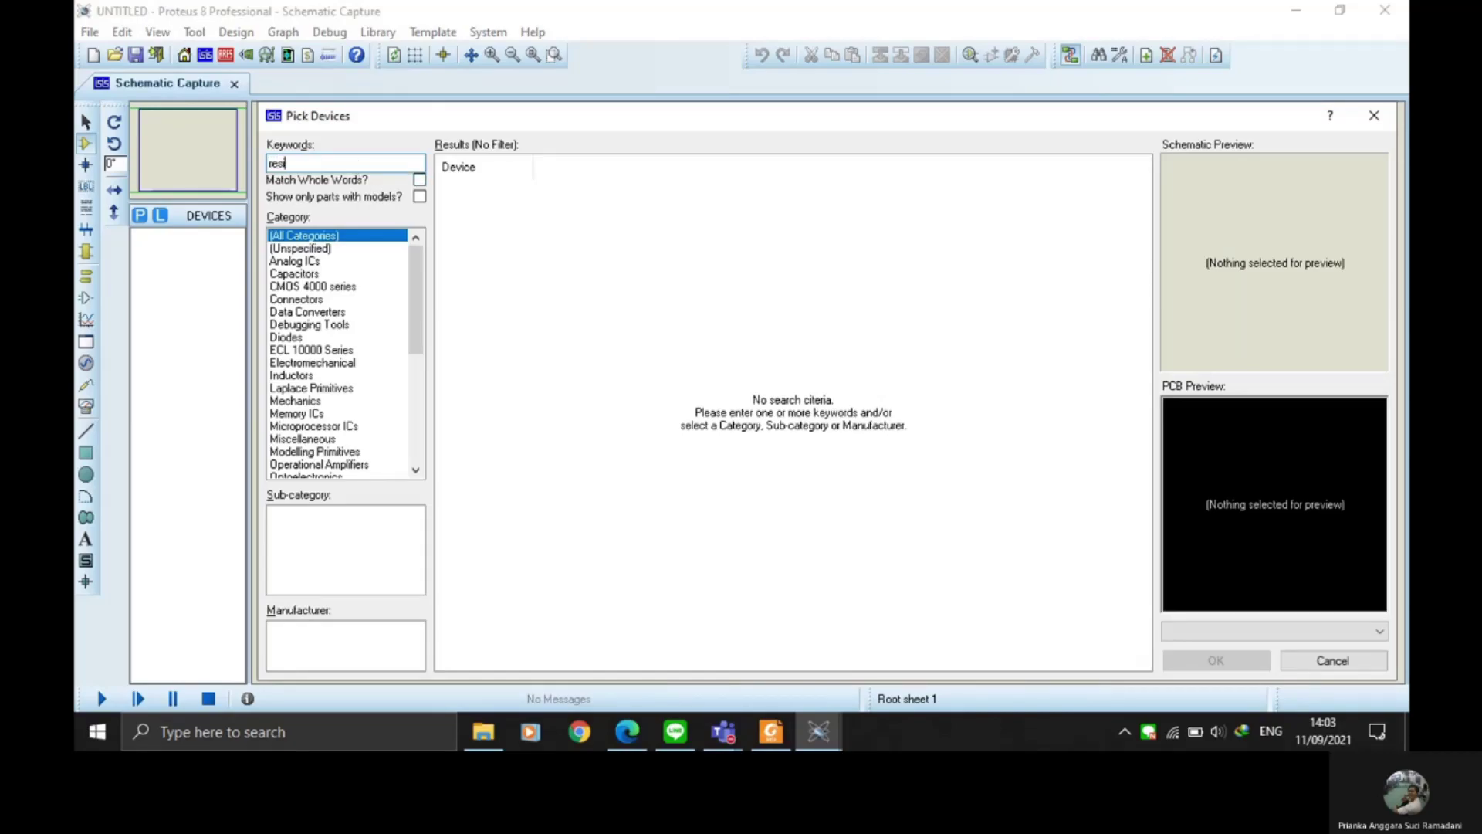
{"action": "type", "text": "resistor"}
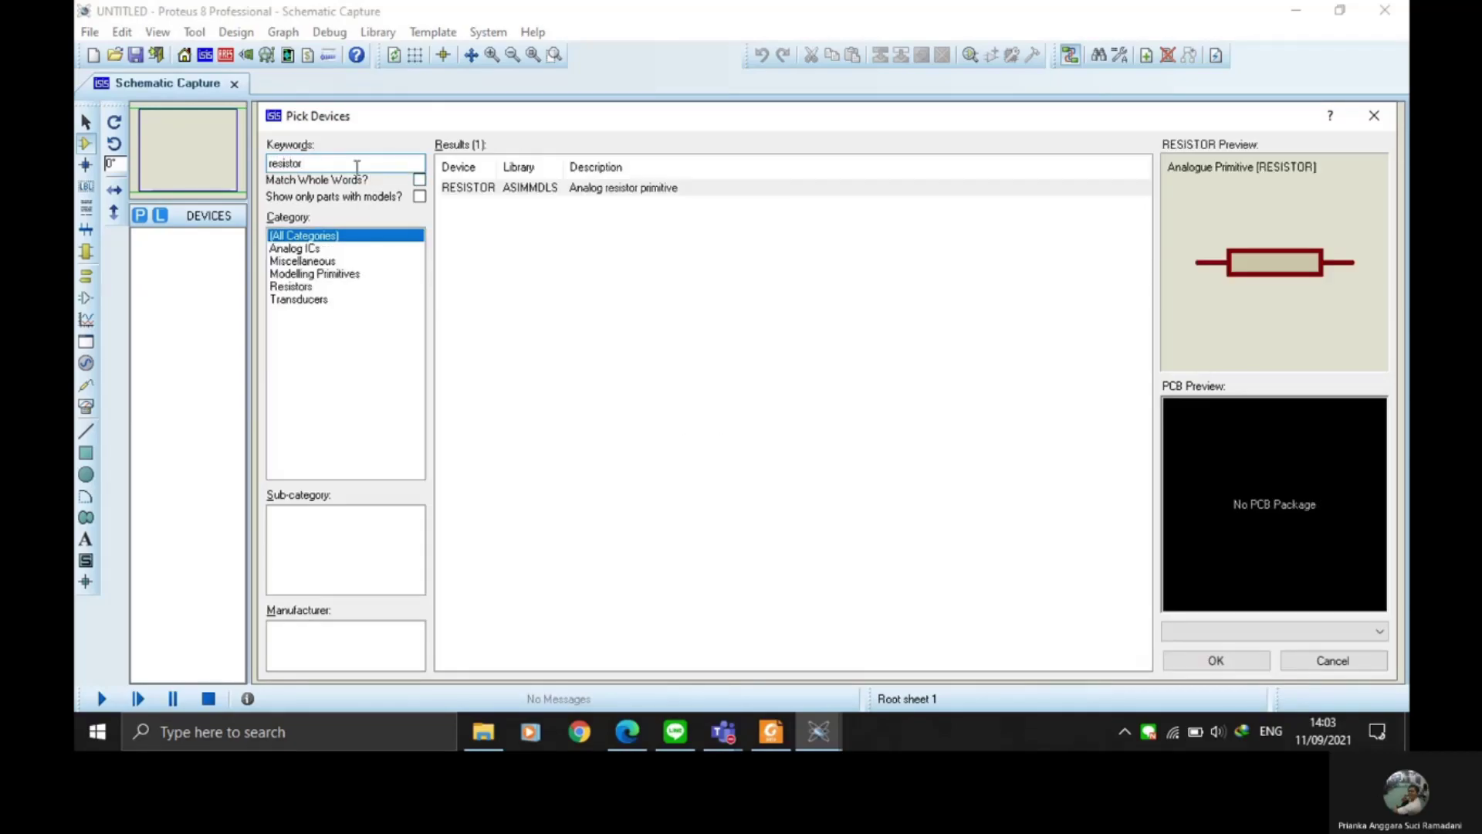
{"action": "left_click", "coordinate": [356, 275]}
{"action": "double_click", "coordinate": [635, 258]}
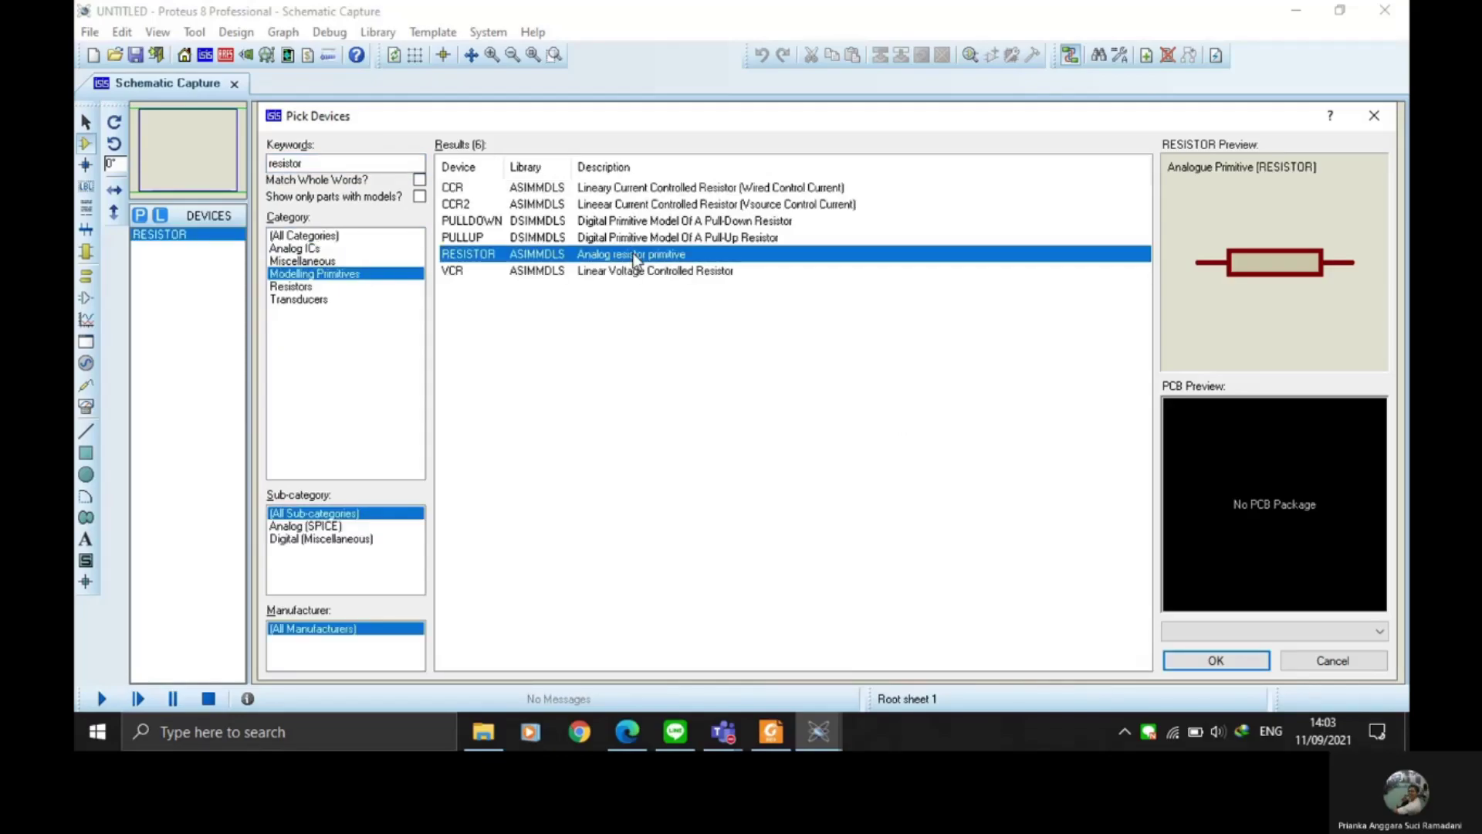
Step: Search the component library for diode and for 4026, and close the device picker without adding either
{"action": "double_click", "coordinate": [348, 162]}
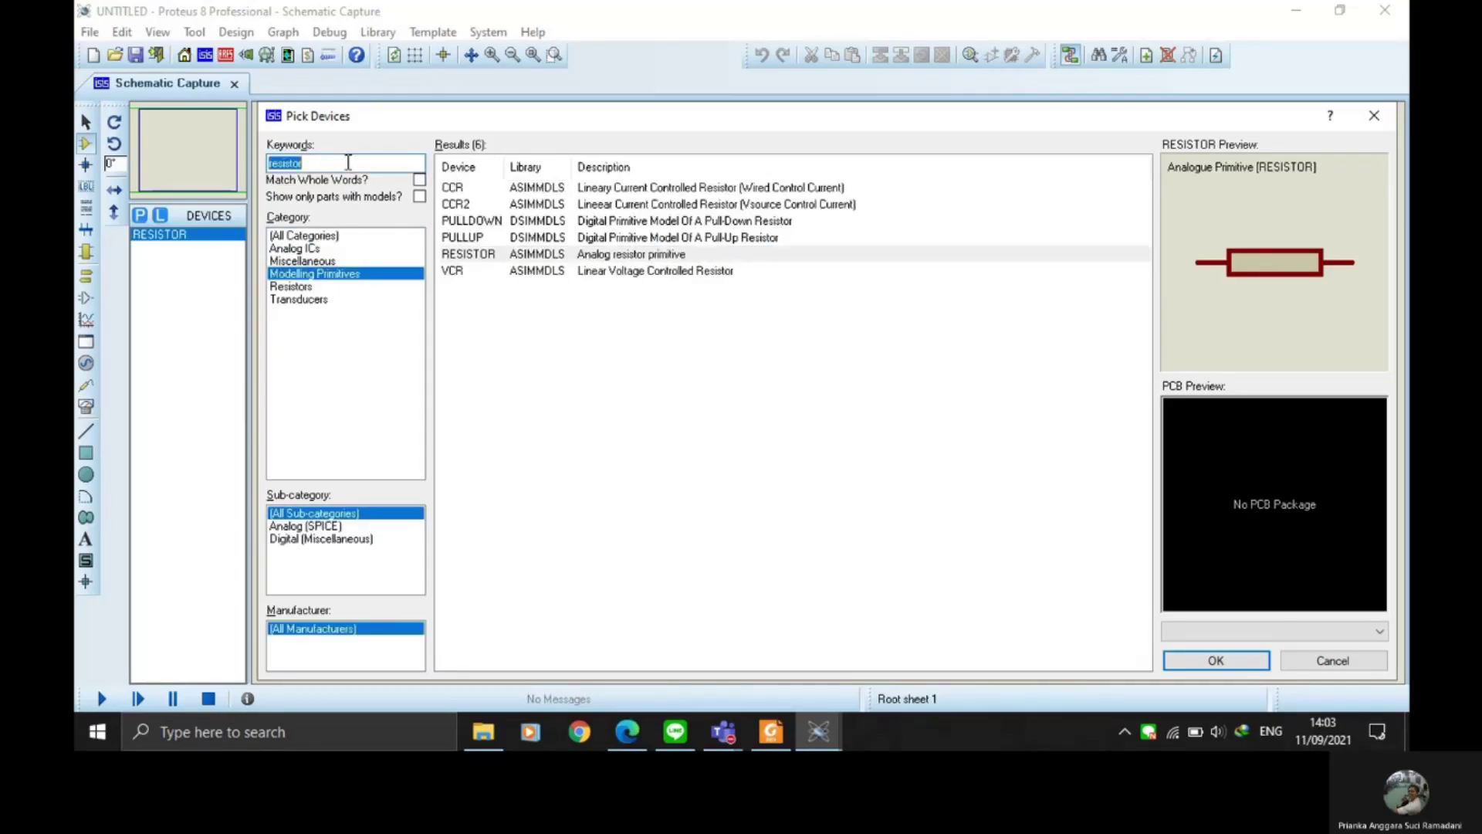
{"action": "type", "text": "diode"}
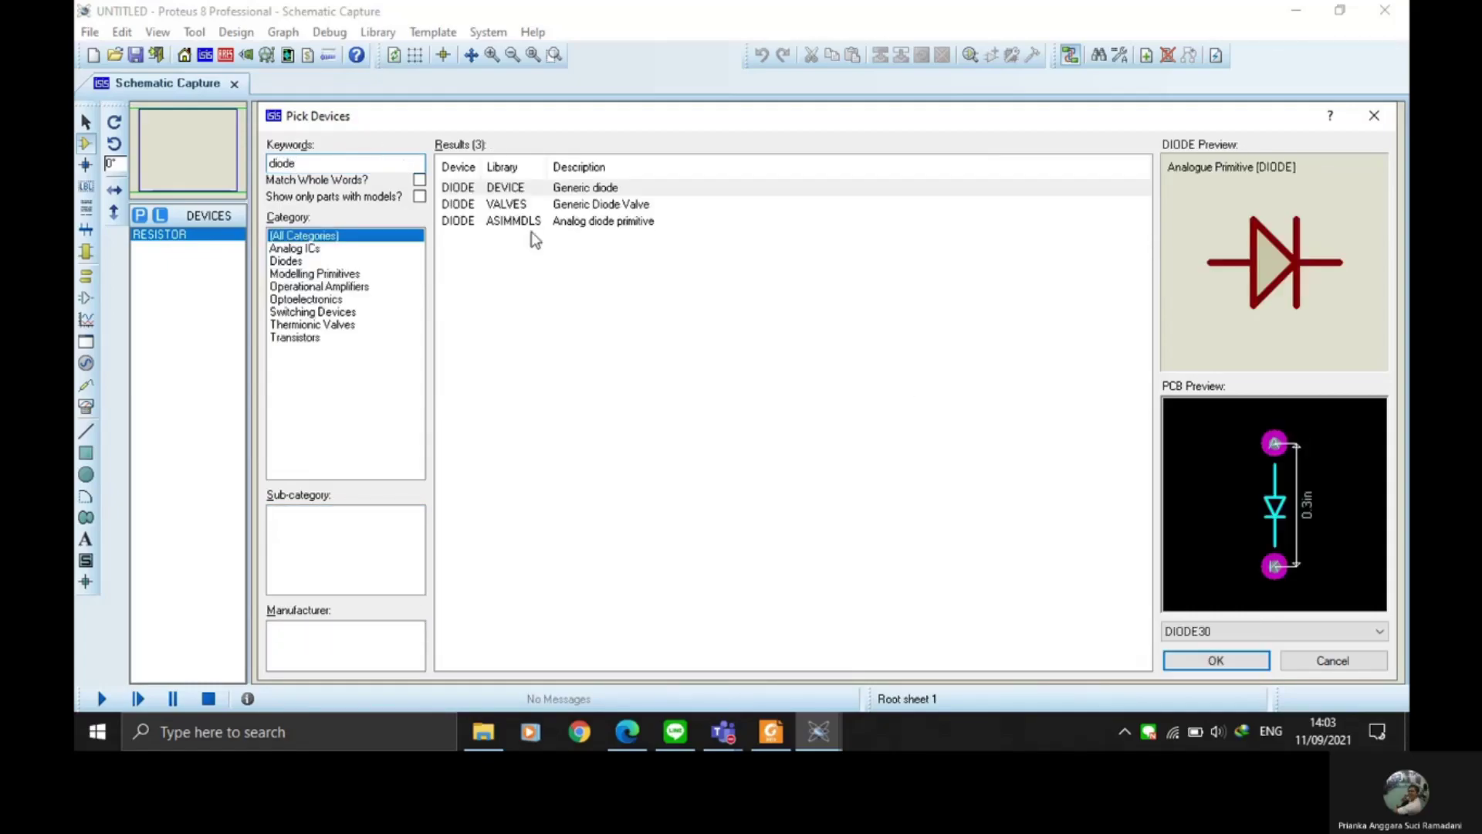
{"action": "double_click", "coordinate": [328, 160]}
{"action": "key", "text": "BackSpace"}
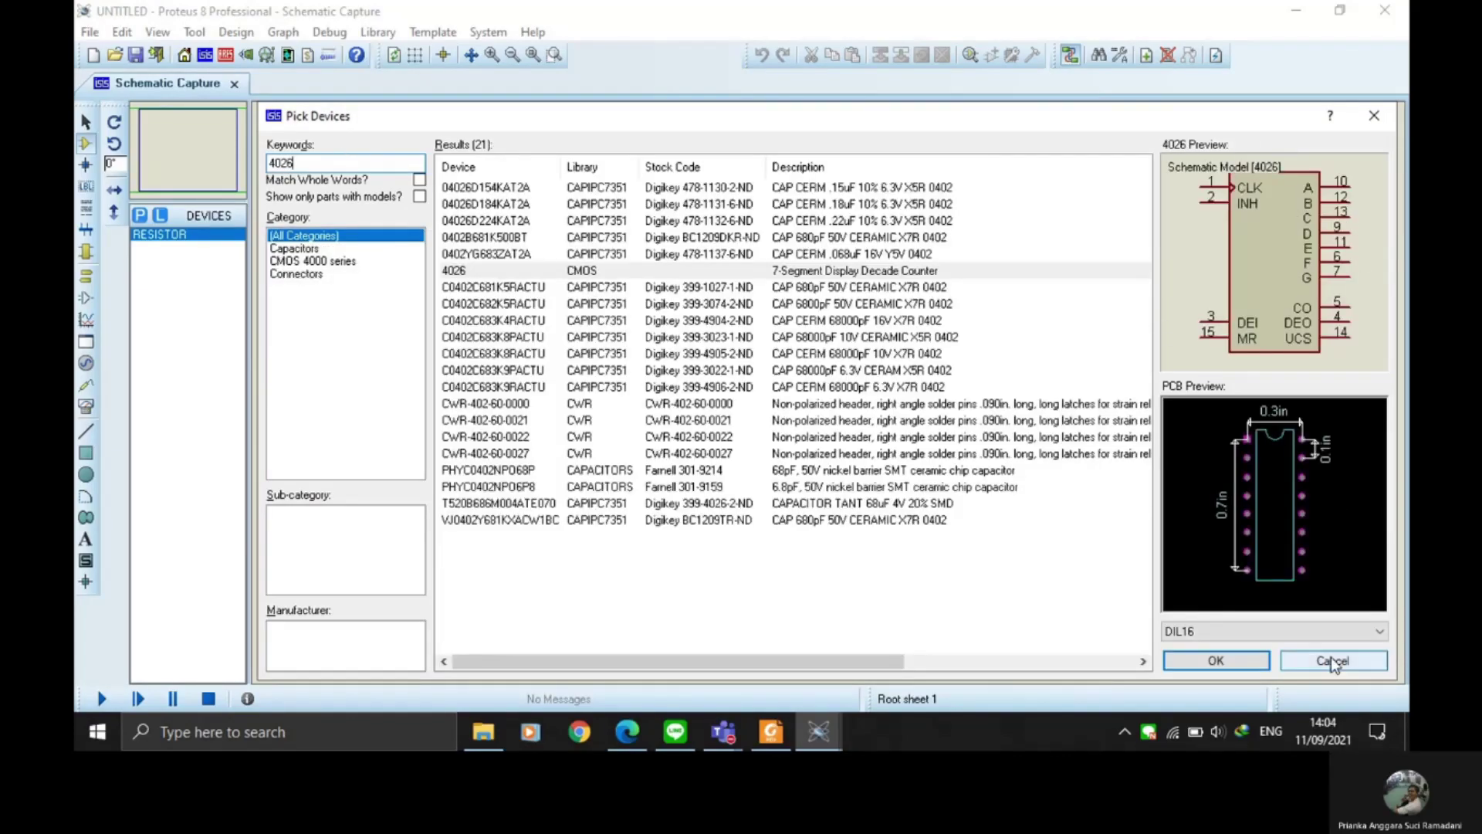
{"action": "left_click", "coordinate": [1294, 657]}
Step: Check task 1 in the module PDF in Foxit Reader, and place two resistors side by side on the Proteus schematic sheet
{"action": "left_click", "coordinate": [206, 244]}
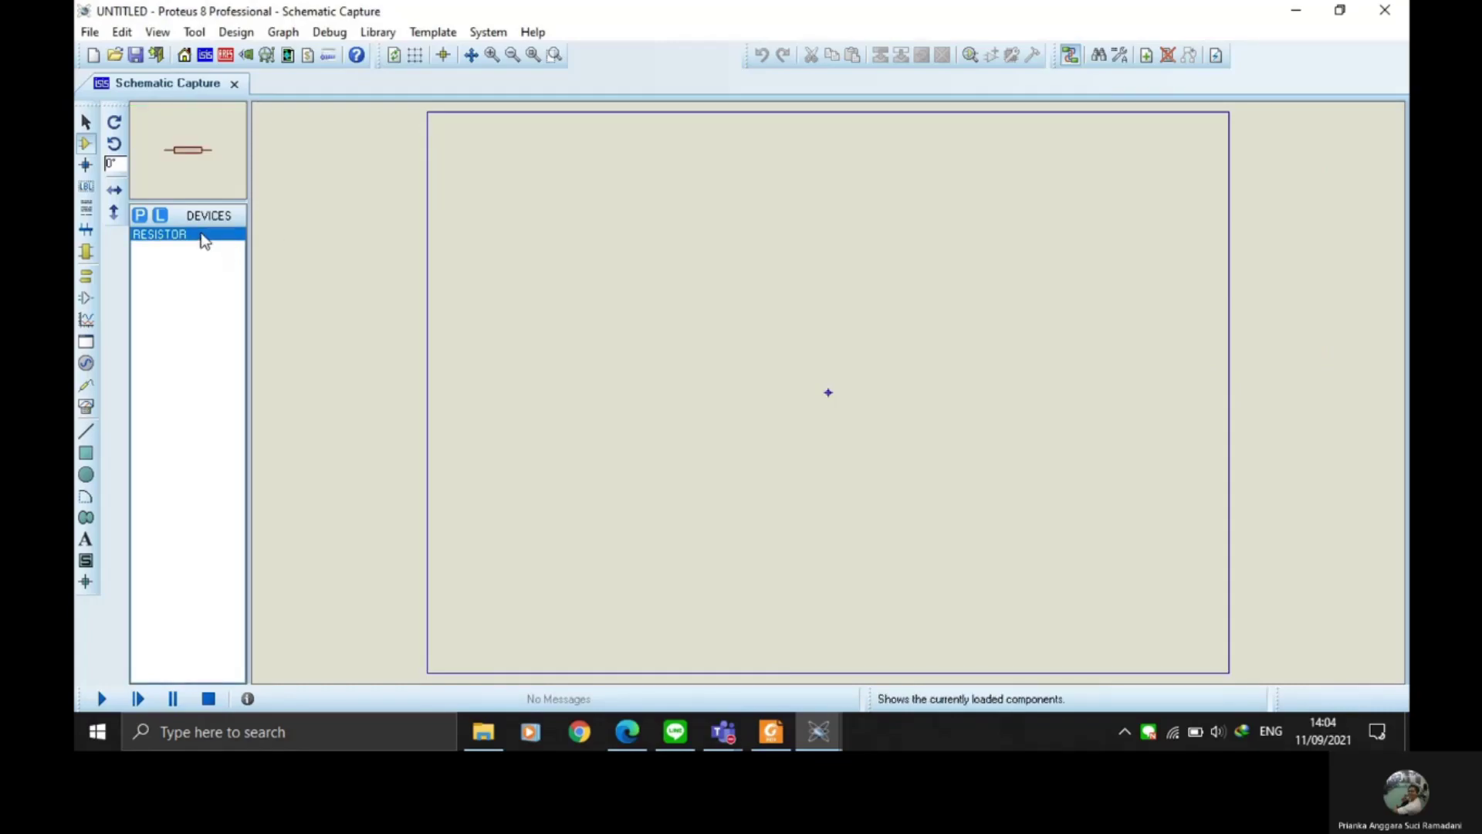
{"action": "left_click", "coordinate": [771, 732]}
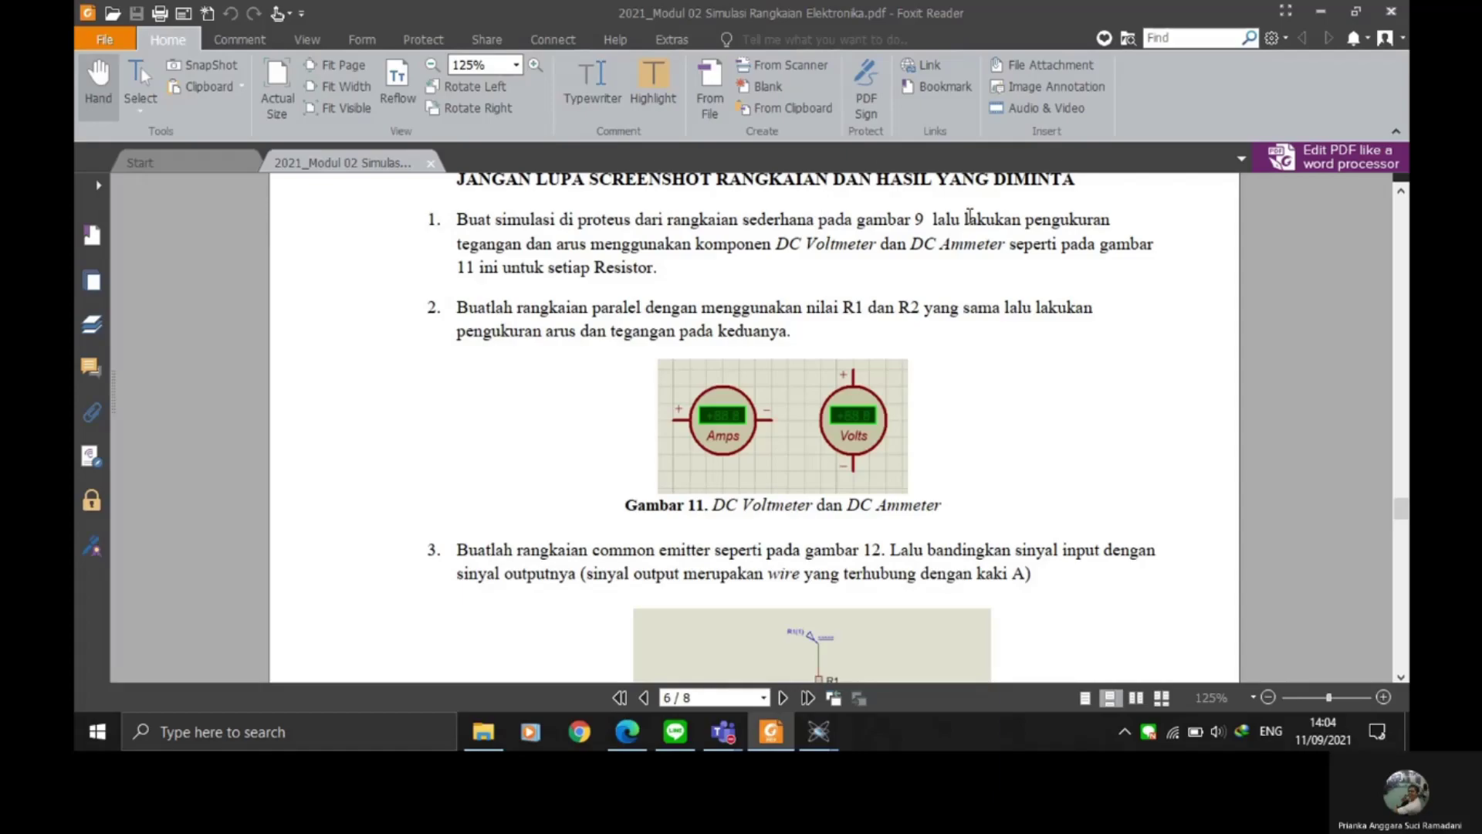
{"action": "left_click_drag", "start_coordinate": [568, 220], "coordinate": [1048, 246]}
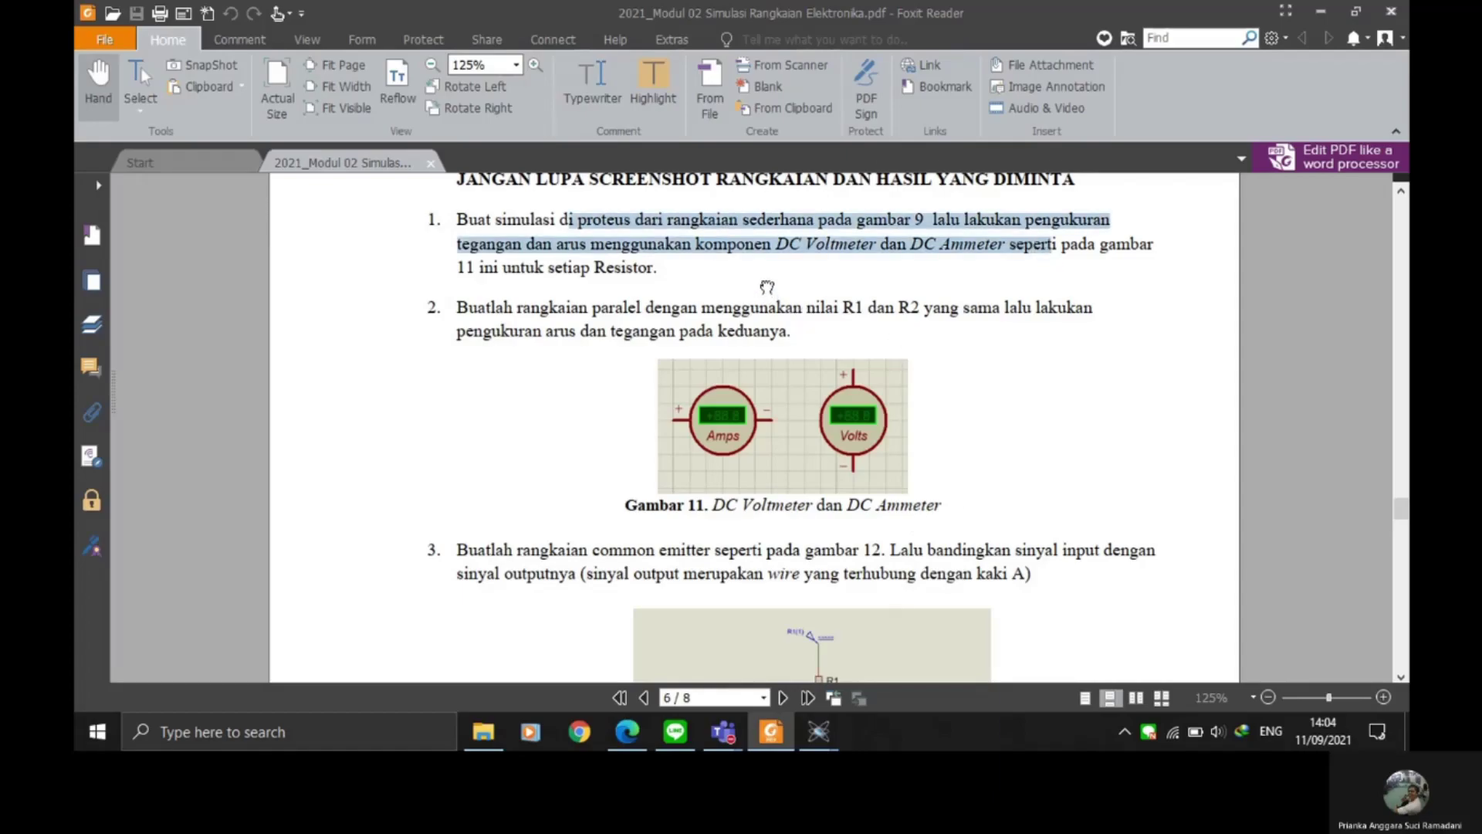
{"action": "left_click", "coordinate": [772, 293]}
{"action": "mouse_move", "coordinate": [823, 741]}
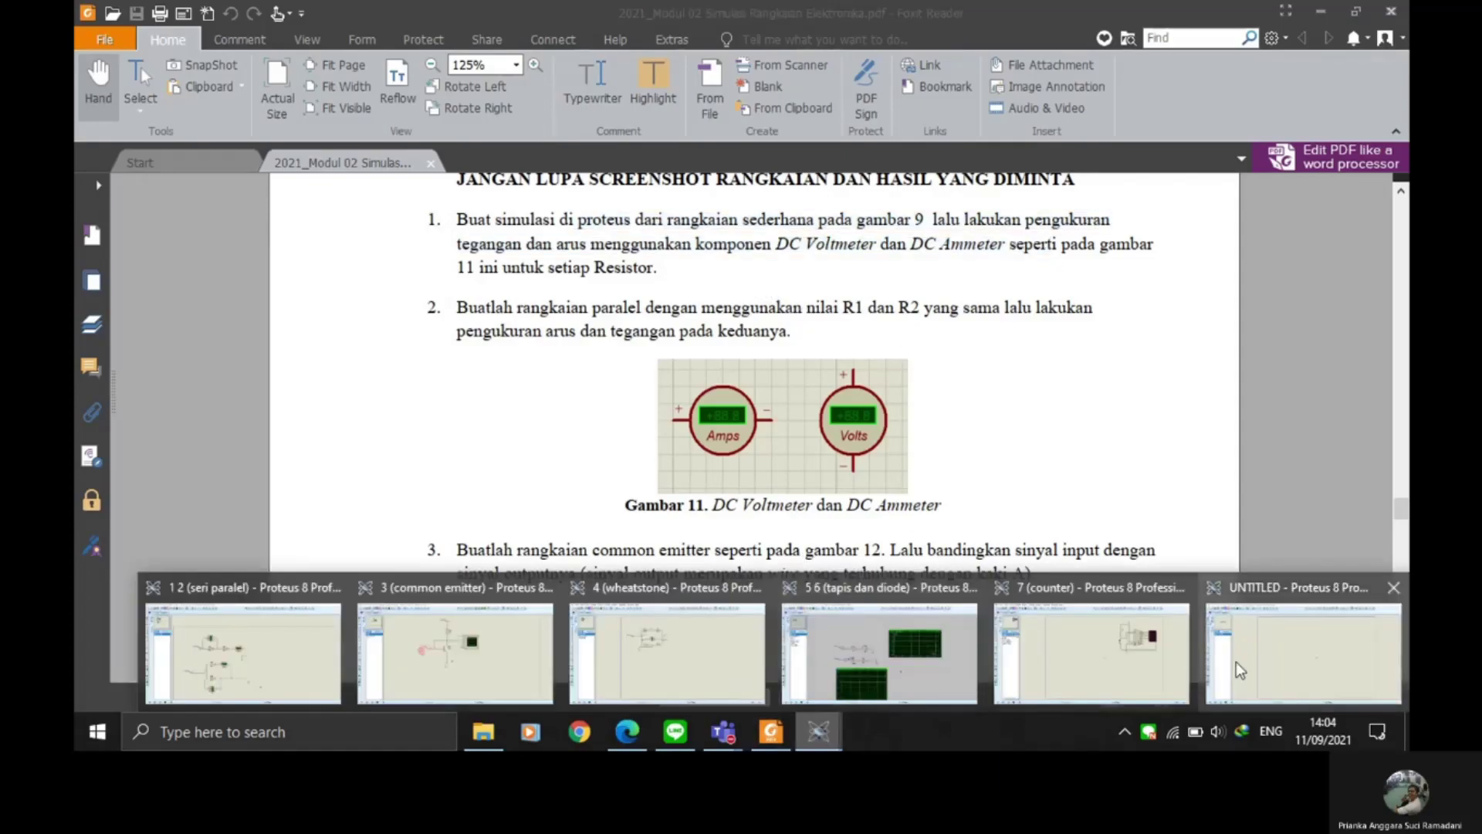
{"action": "left_click", "coordinate": [1304, 648]}
{"action": "left_click", "coordinate": [542, 253]}
{"action": "left_click", "coordinate": [560, 256]}
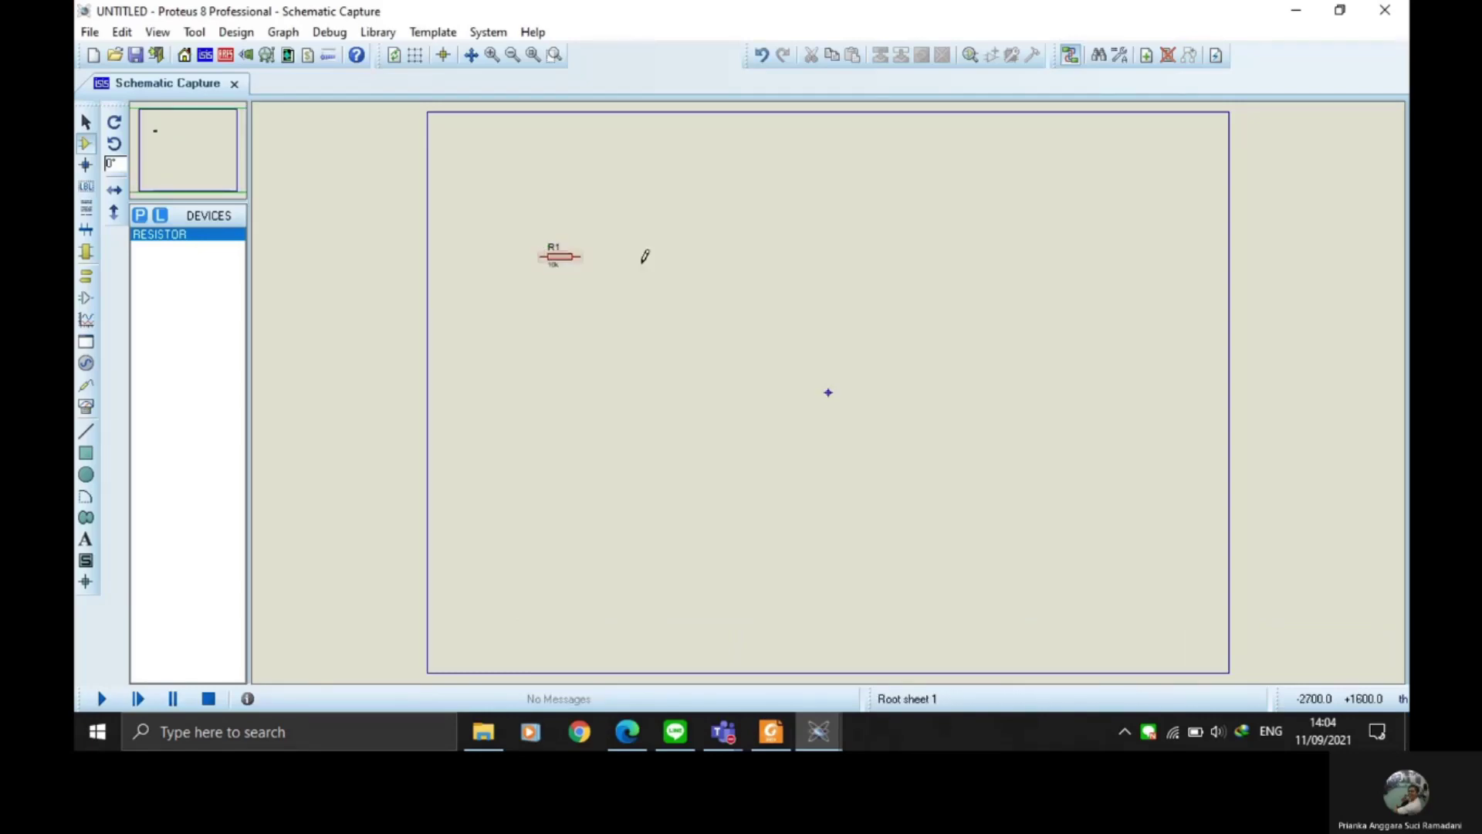
{"action": "left_click", "coordinate": [656, 250]}
{"action": "left_click", "coordinate": [647, 255]}
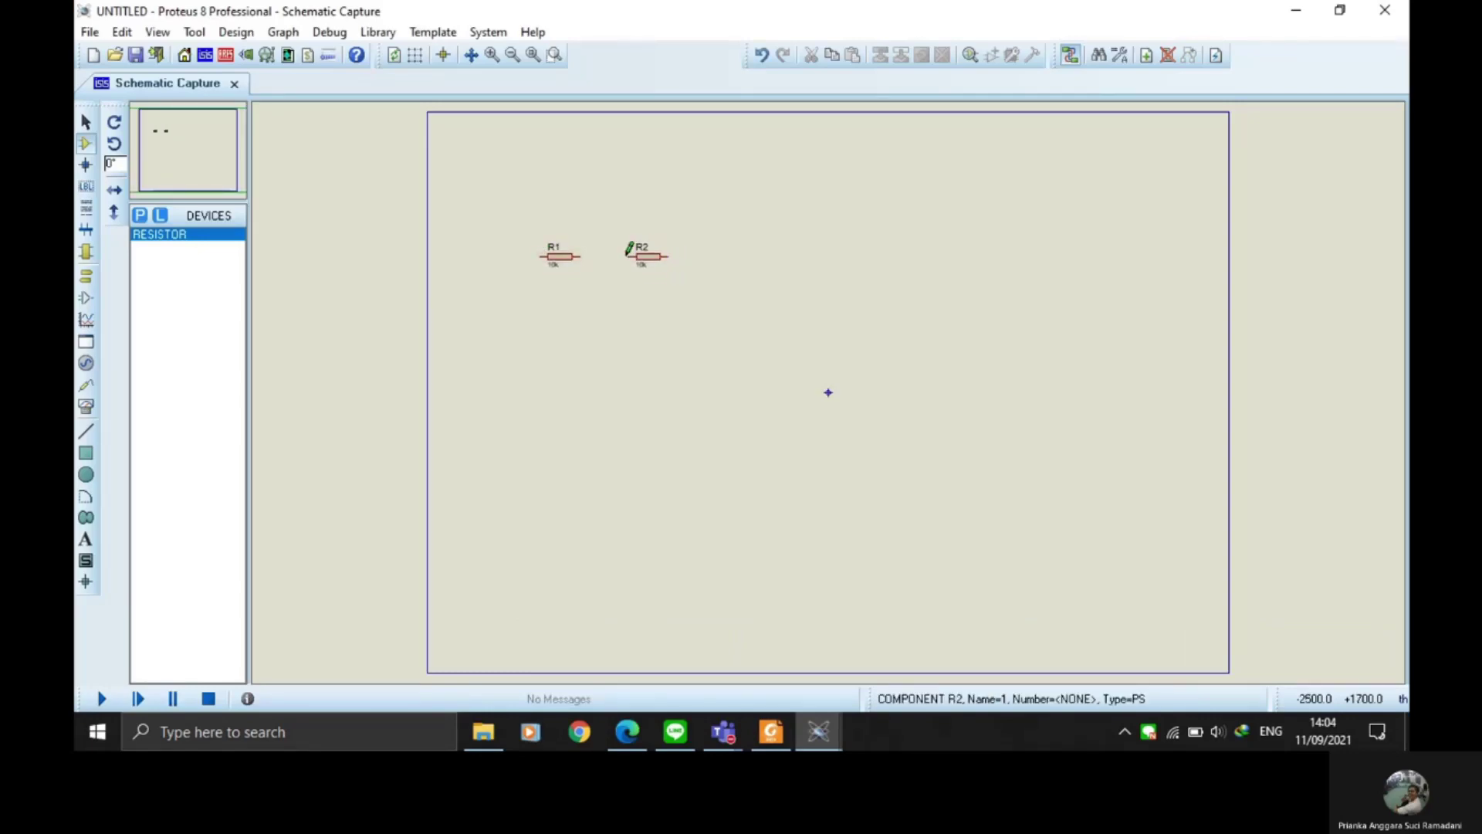
Step: Place a ground terminal just beyond and below R2, and a DC generator on the free side of R1
{"action": "left_click", "coordinate": [87, 276]}
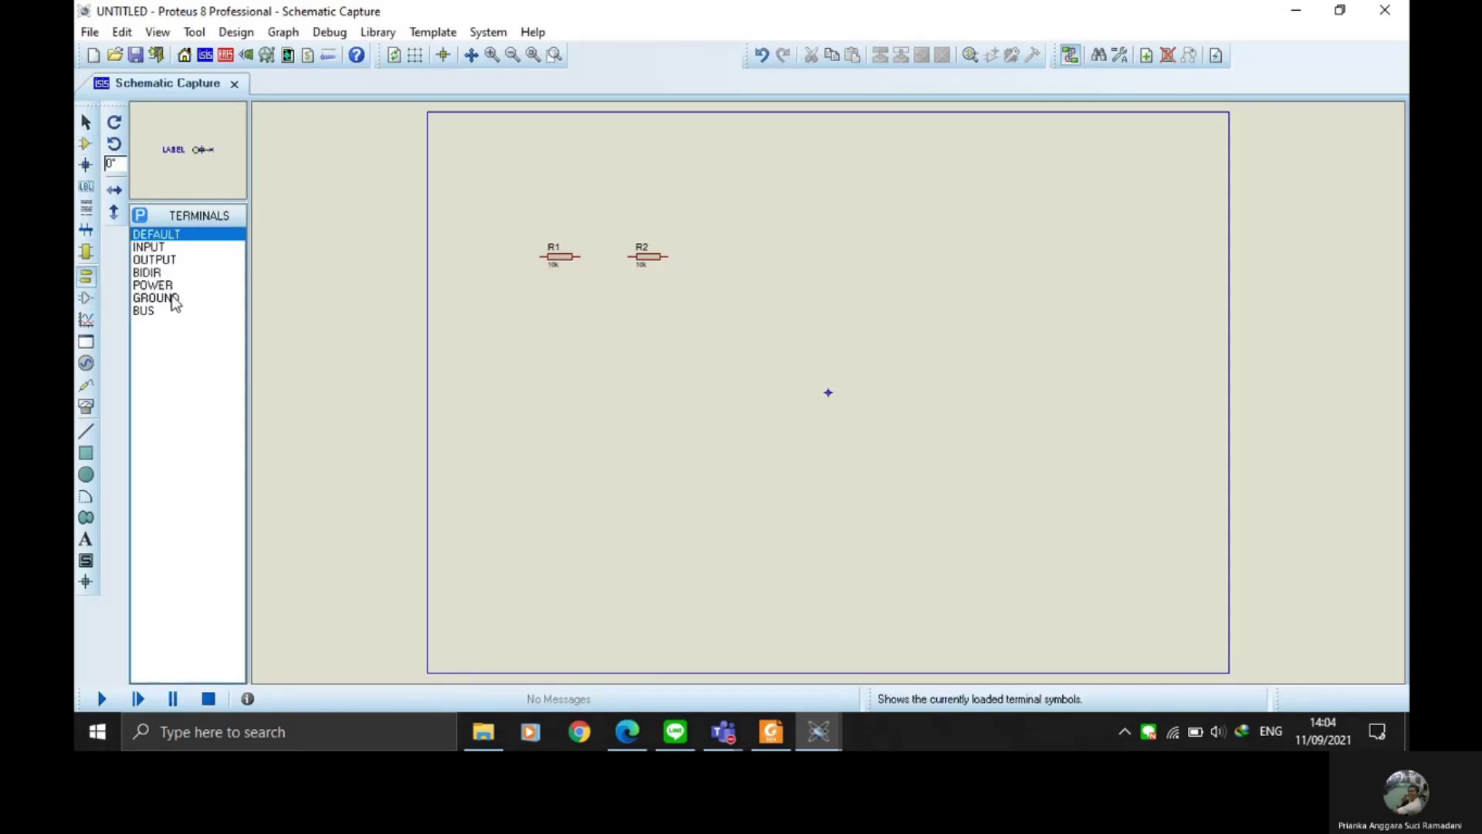
{"action": "left_click", "coordinate": [173, 299]}
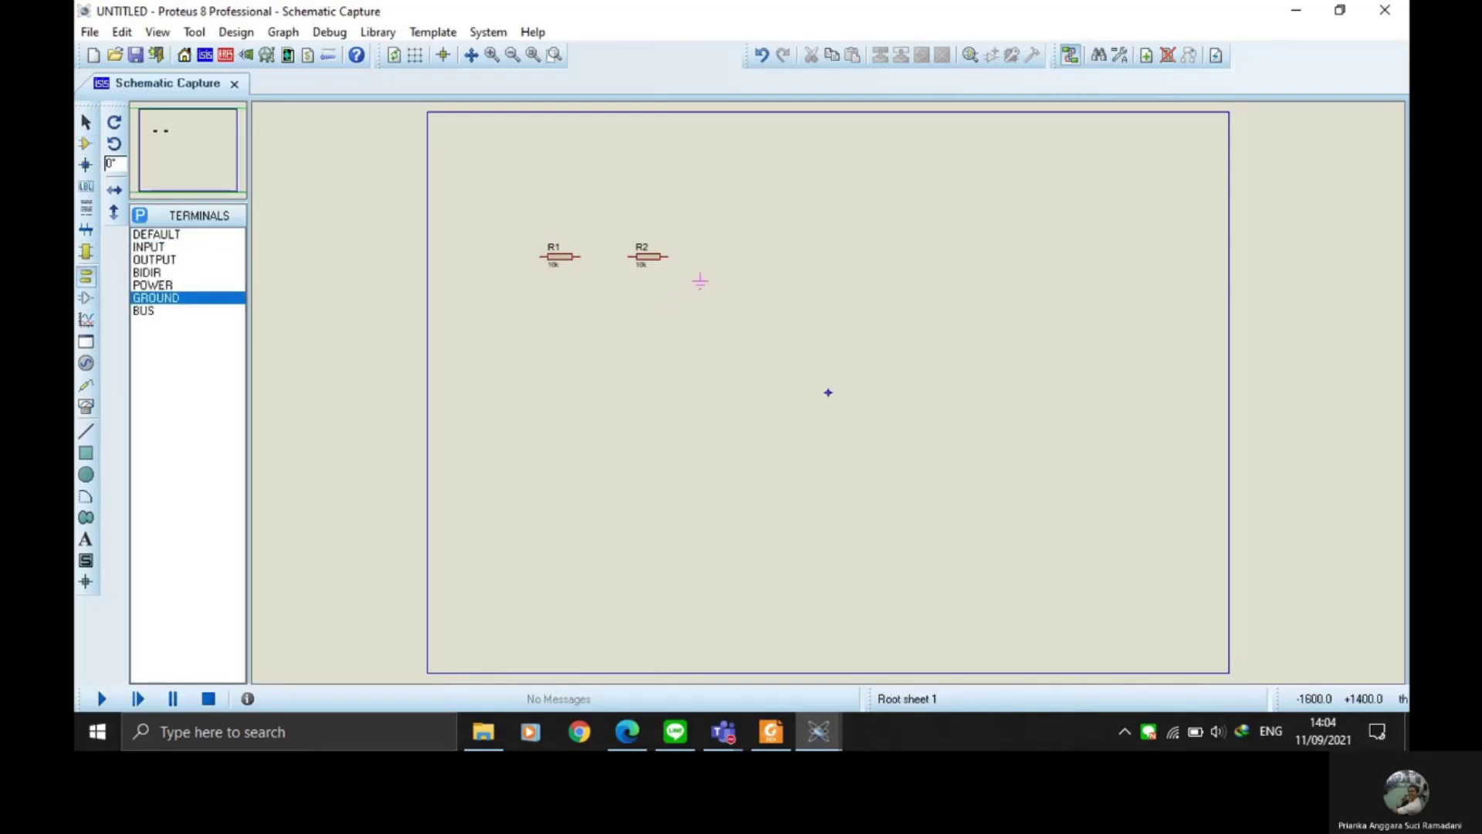
{"action": "left_click", "coordinate": [700, 287]}
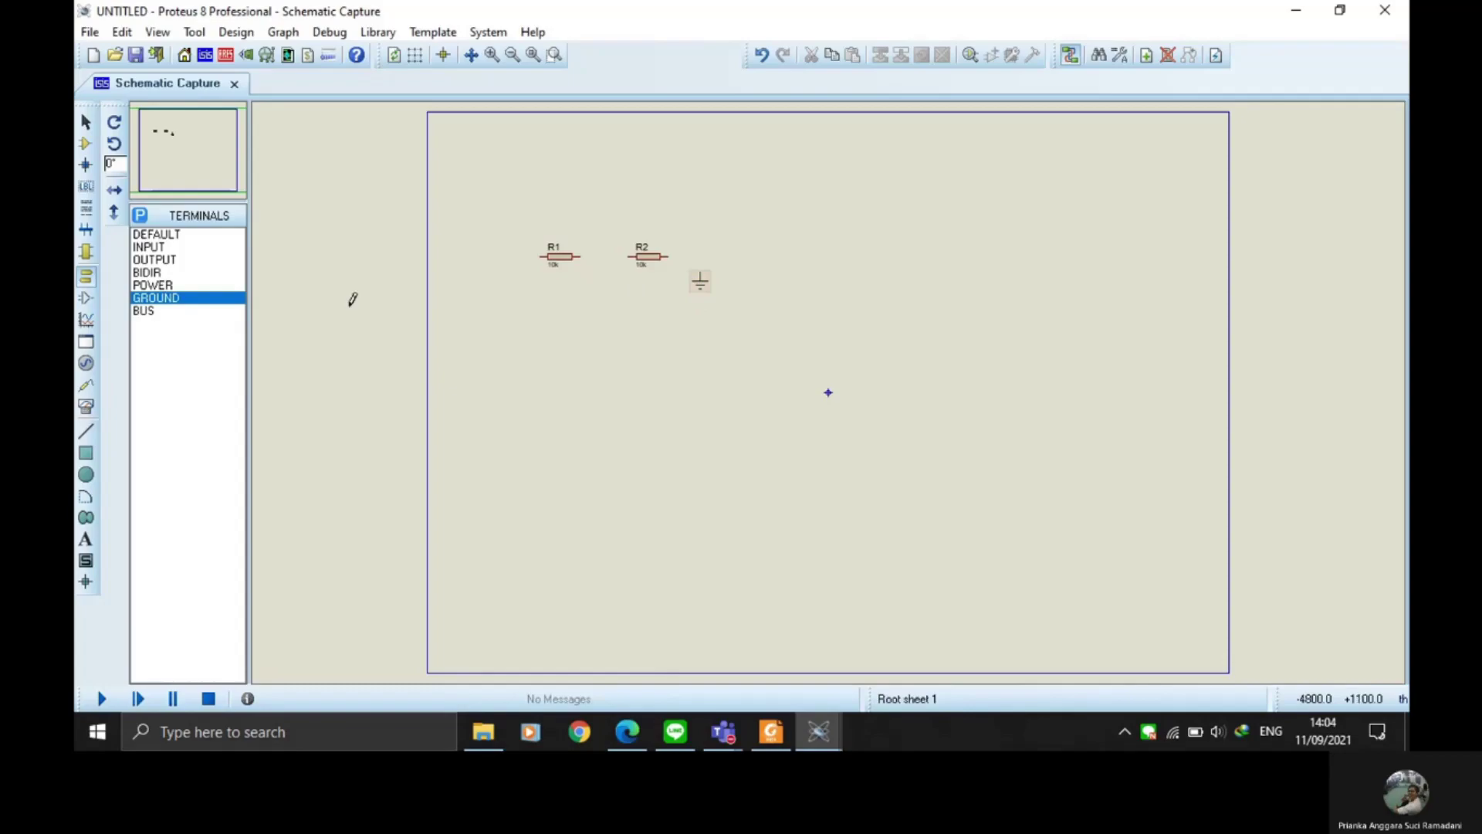
{"action": "left_click", "coordinate": [87, 364]}
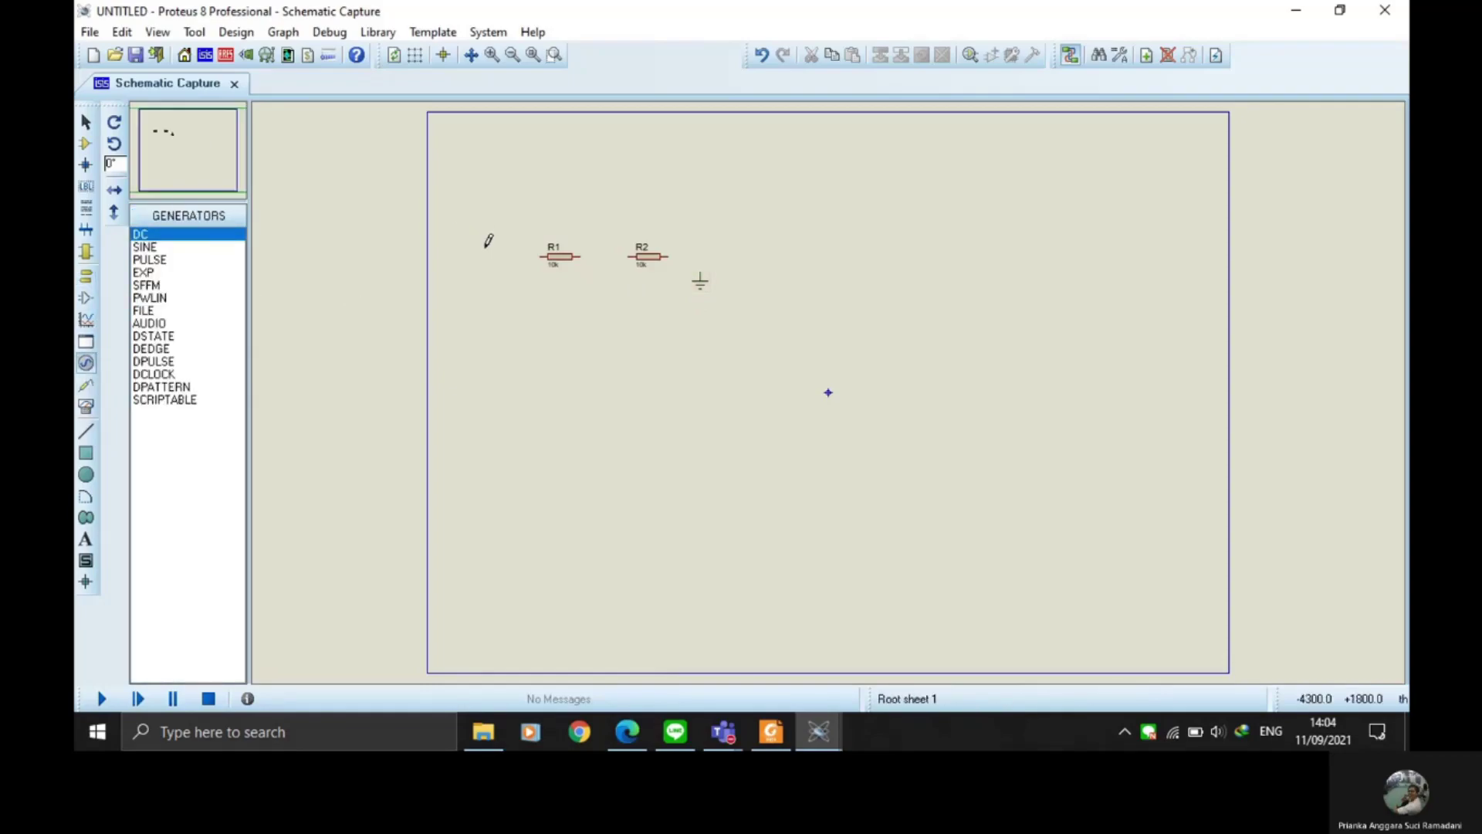
{"action": "left_click", "coordinate": [476, 248]}
{"action": "left_click", "coordinate": [481, 253]}
Step: Wire the DC generator, R1, R2 and the ground terminal together in series
{"action": "left_click", "coordinate": [540, 255]}
{"action": "left_click", "coordinate": [579, 255]}
{"action": "left_click", "coordinate": [628, 255]}
{"action": "left_click", "coordinate": [669, 255]}
{"action": "left_click", "coordinate": [699, 272]}
Step: Set the DC generator's voltage to 10 V
{"action": "double_click", "coordinate": [484, 258]}
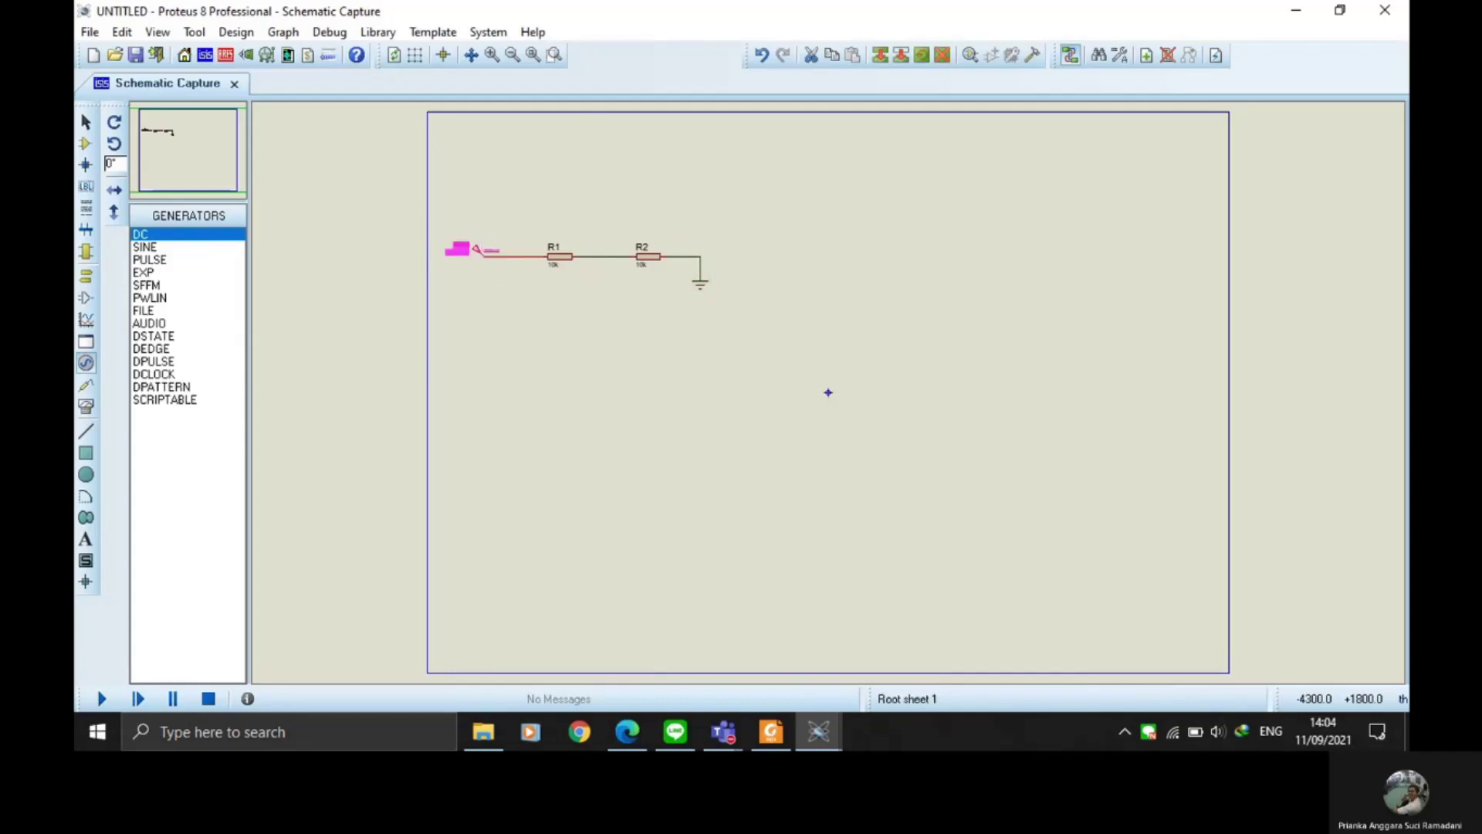
{"action": "left_click", "coordinate": [876, 150]}
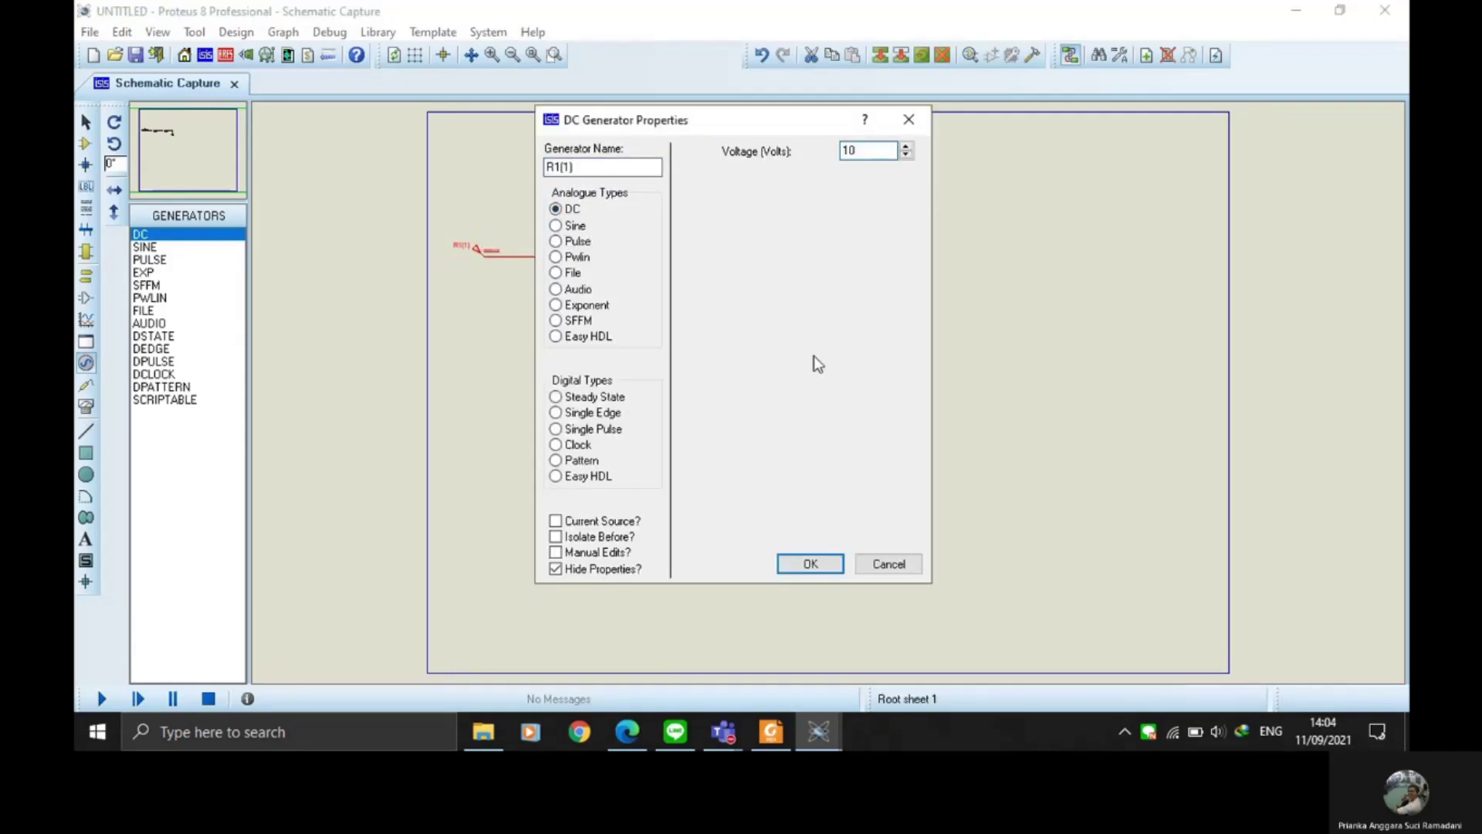
{"action": "type", "text": "10"}
{"action": "key", "text": "Return"}
Step: Place voltage probes on the wires between the generator and R1, between R1 and R2, and between R2 and ground
{"action": "scroll", "coordinate": [561, 273], "scroll_direction": "up", "scroll_amount": 1}
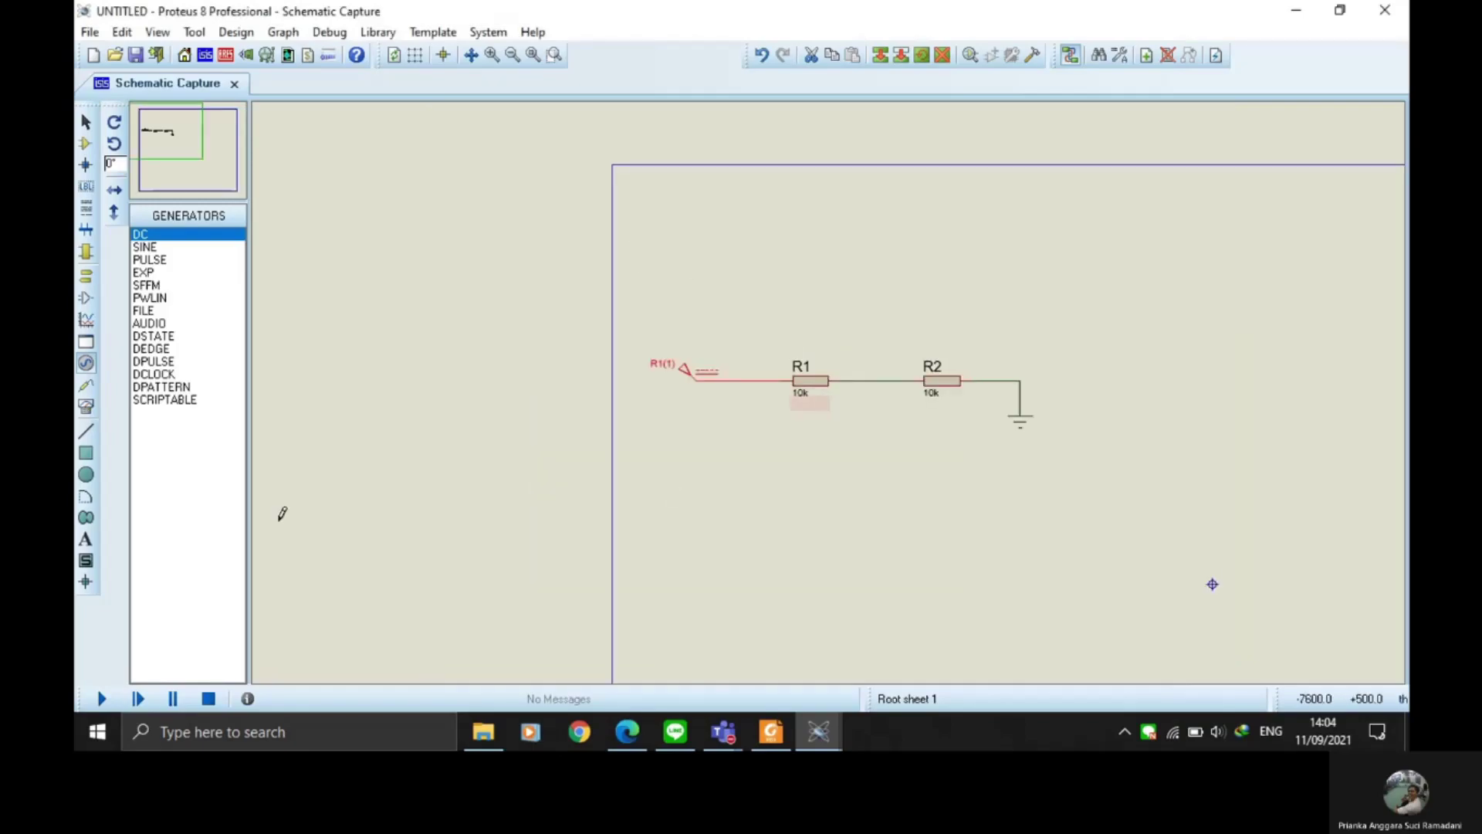
{"action": "left_click", "coordinate": [86, 385]}
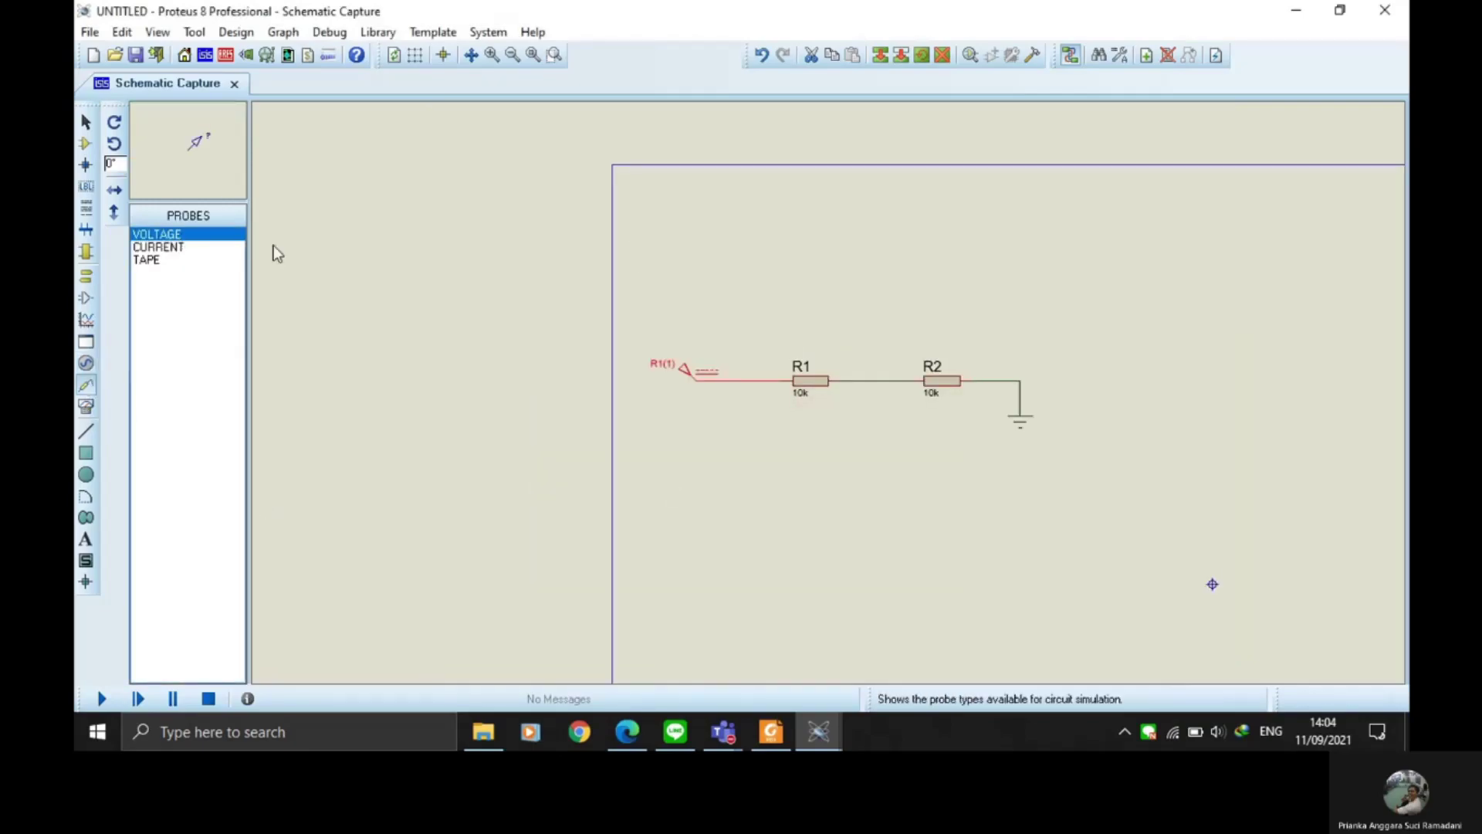
{"action": "left_click", "coordinate": [771, 378]}
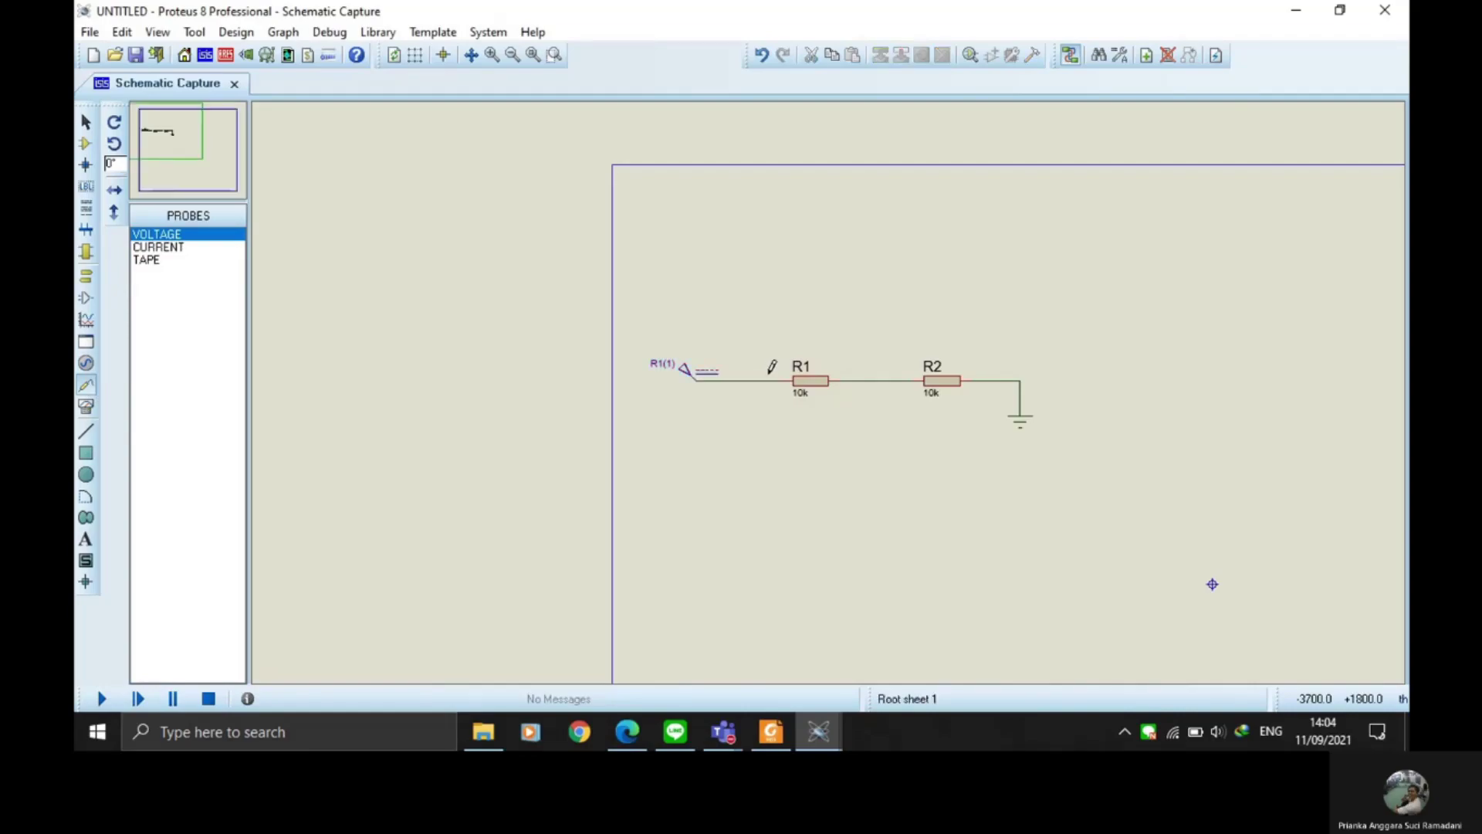
{"action": "left_click", "coordinate": [890, 379]}
{"action": "left_click", "coordinate": [1000, 378]}
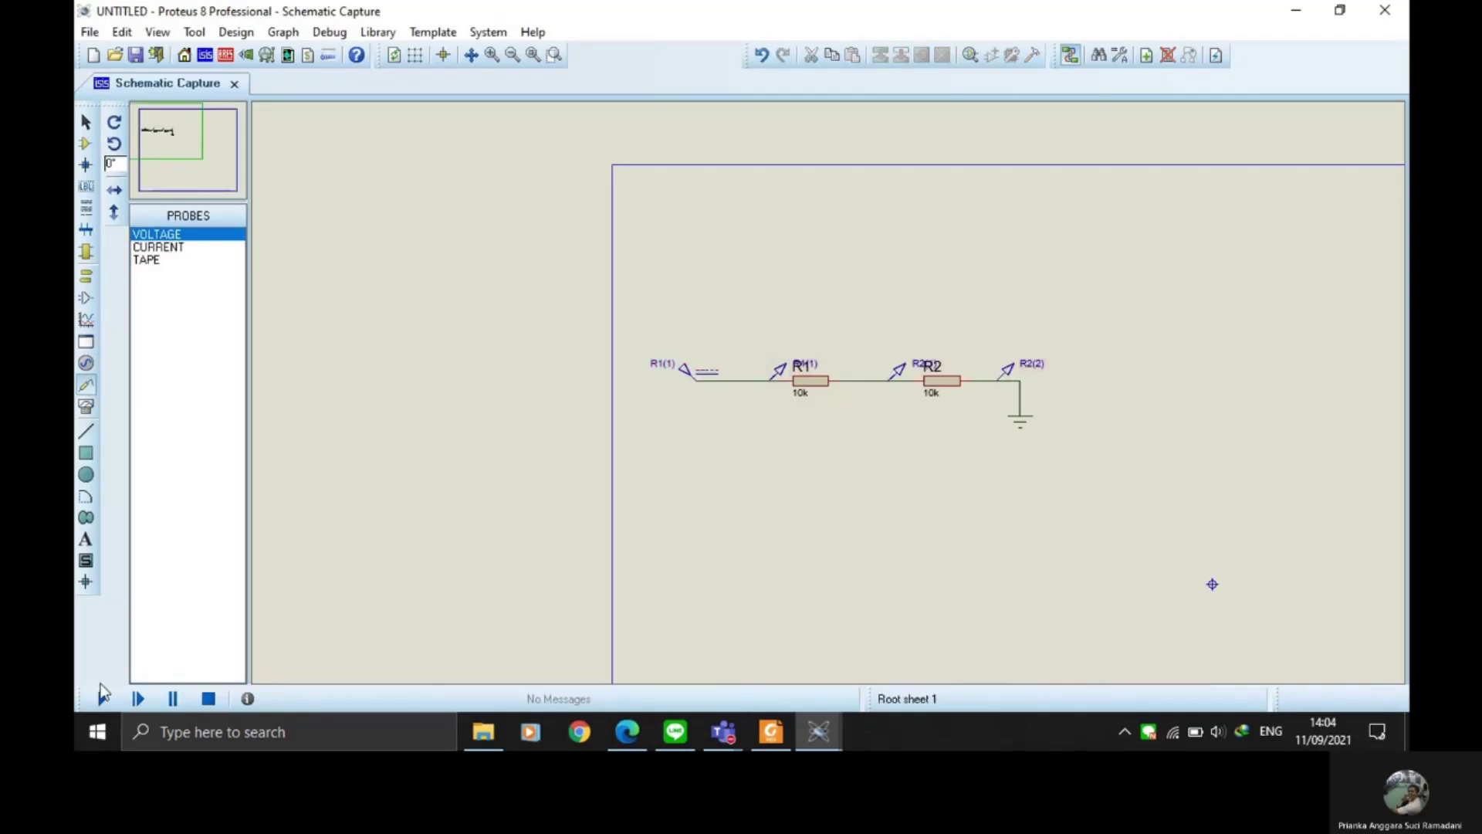
Step: Simulate the series resistor circuit to read its voltage probes, and end the simulation
{"action": "left_click", "coordinate": [106, 689]}
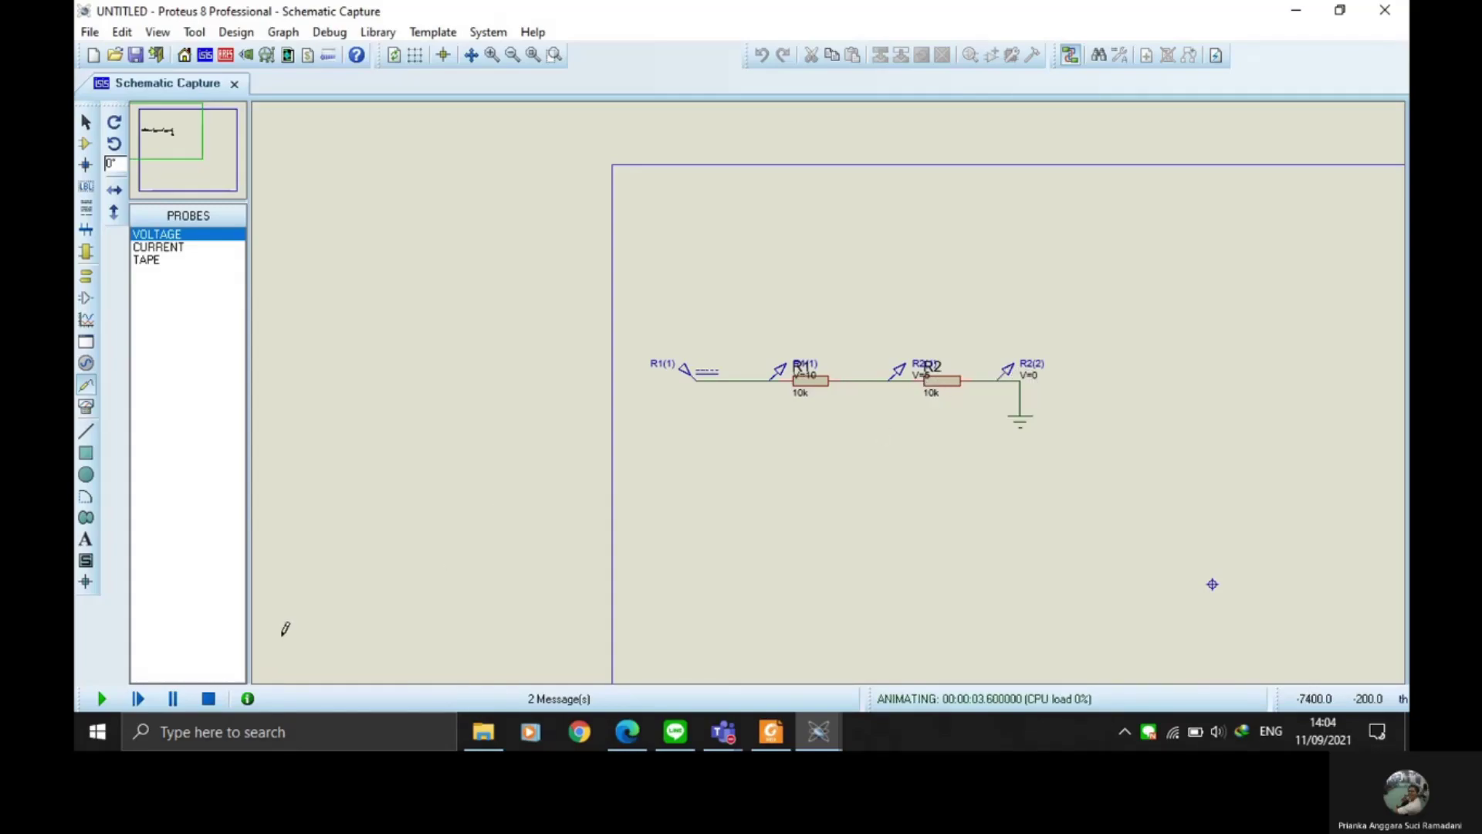
{"action": "left_click", "coordinate": [205, 701]}
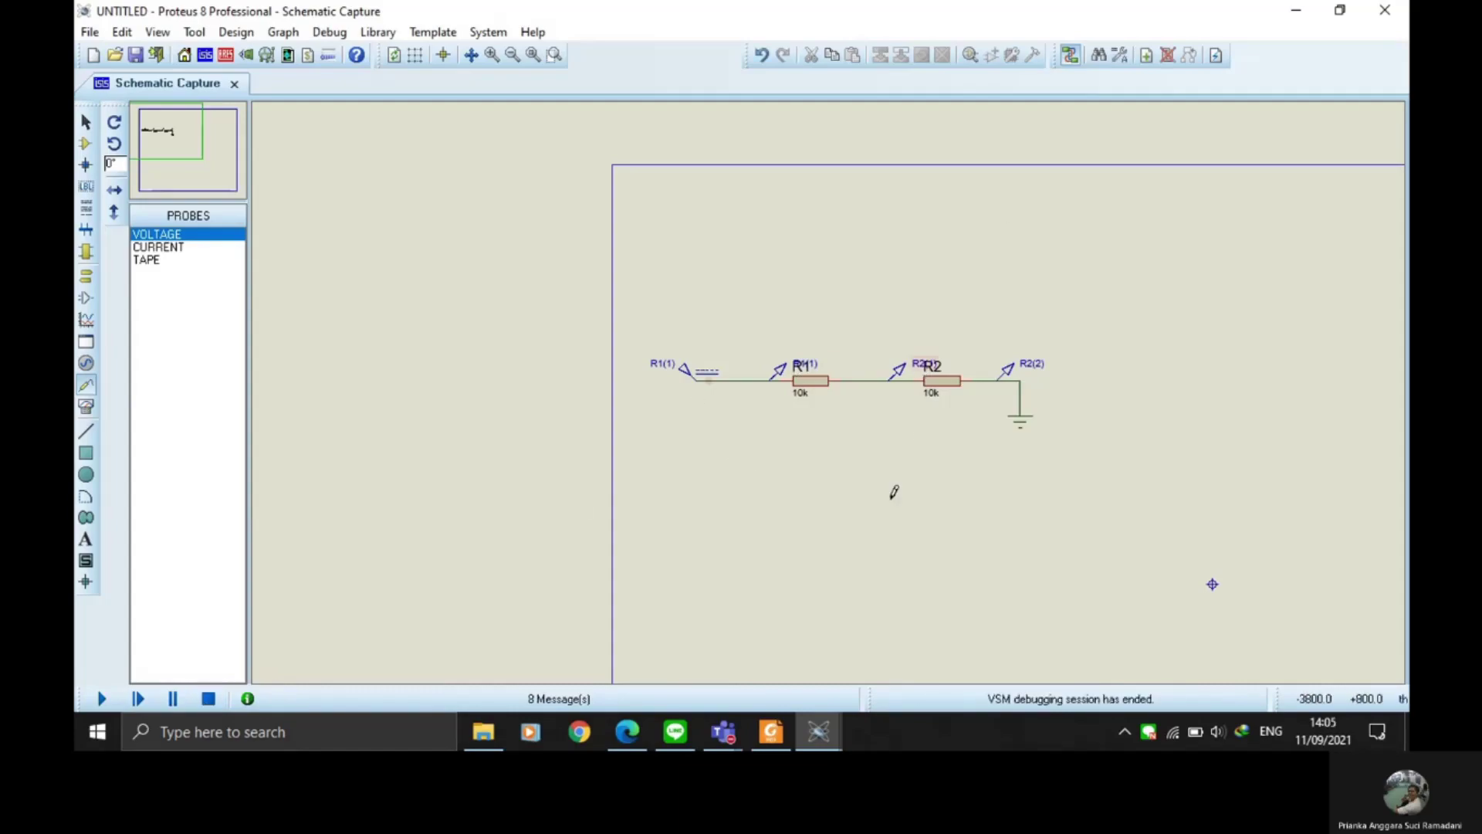
Step: Check the DC meter tasks in the module PDF, and simulate the circuits in the Proteus project "1 2 (seri paralel)"
{"action": "left_click", "coordinate": [779, 732]}
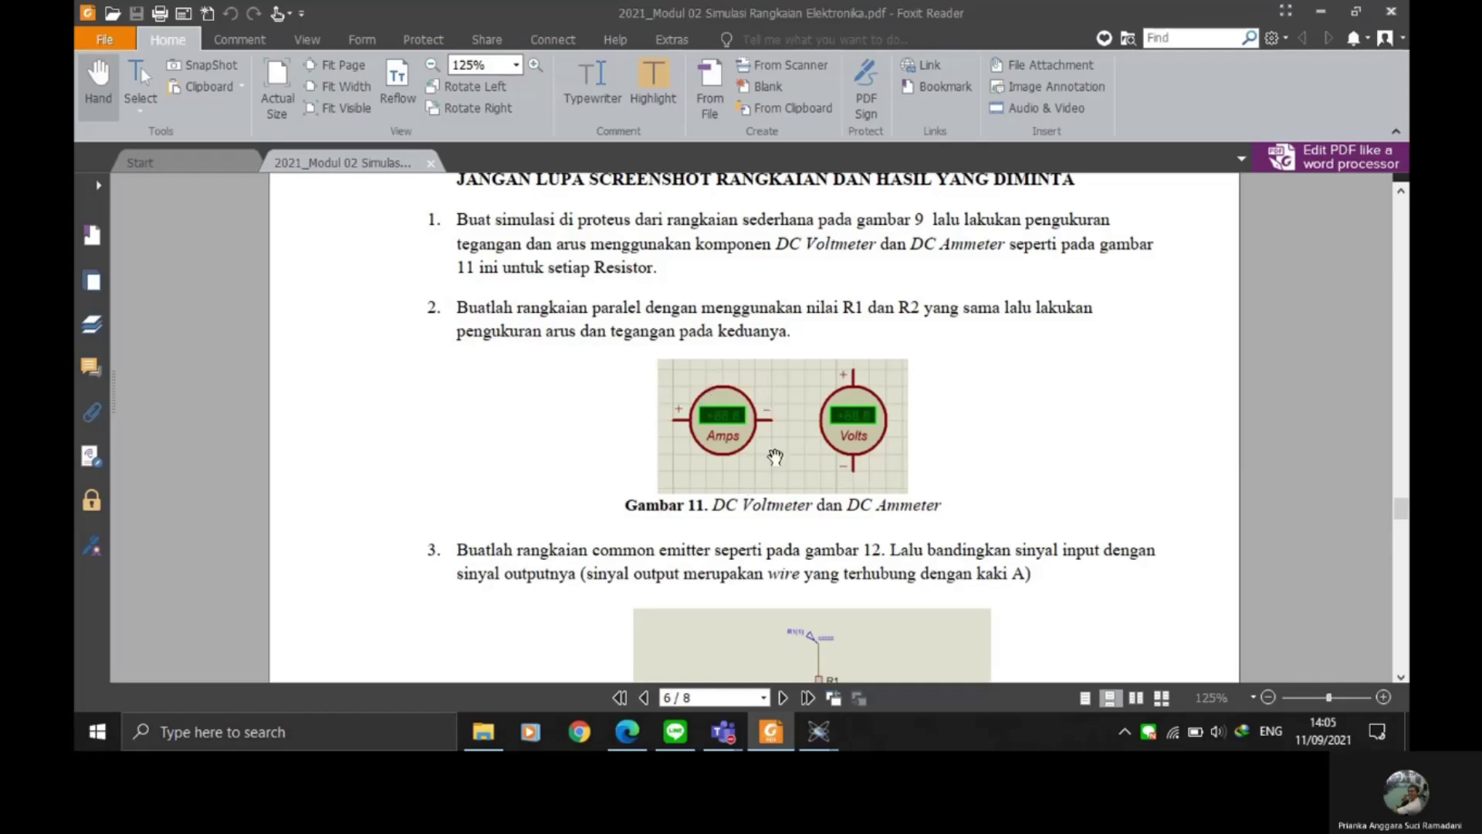
{"action": "mouse_move", "coordinate": [815, 737]}
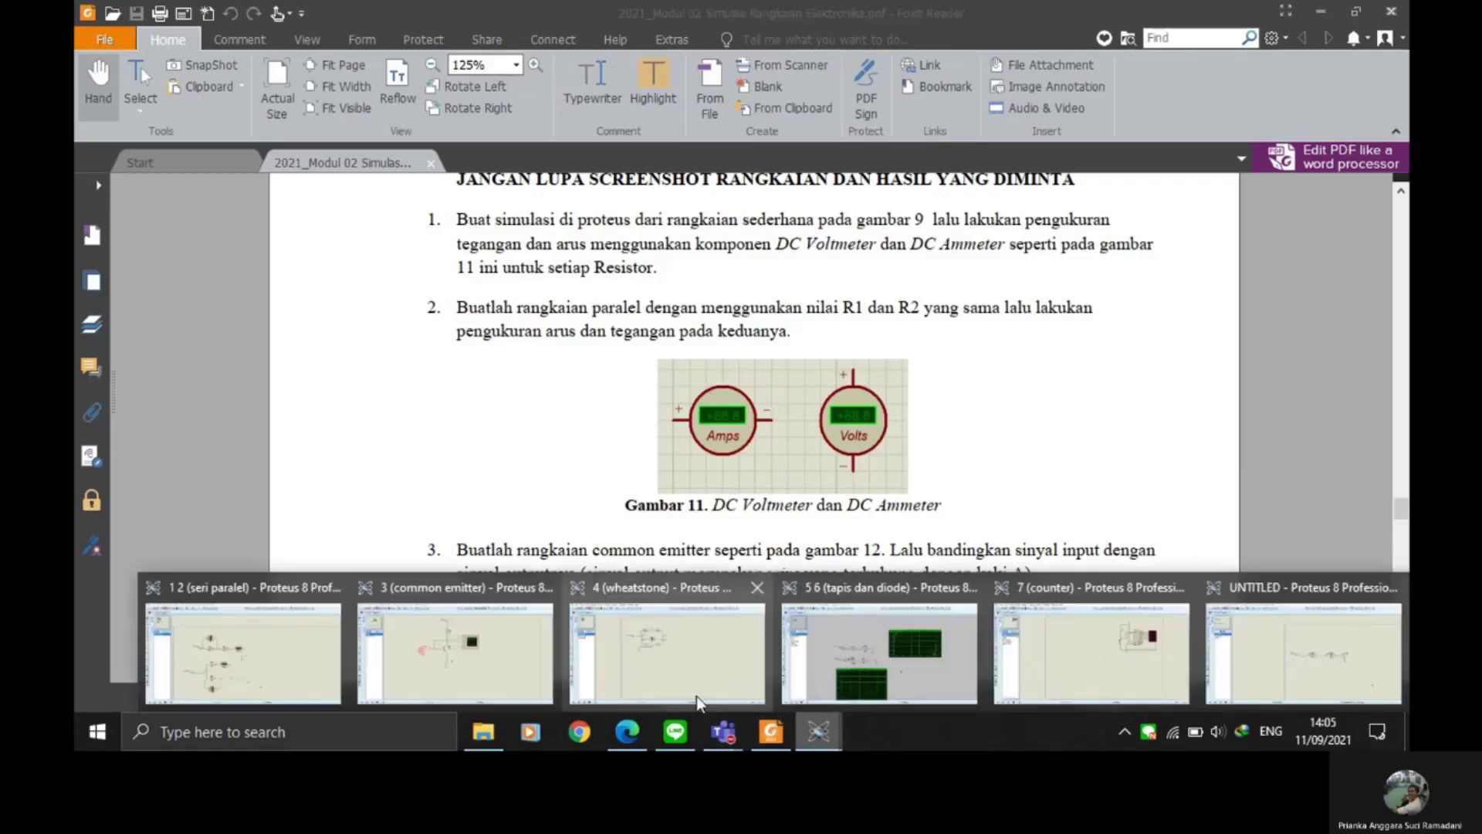
{"action": "left_click", "coordinate": [247, 648]}
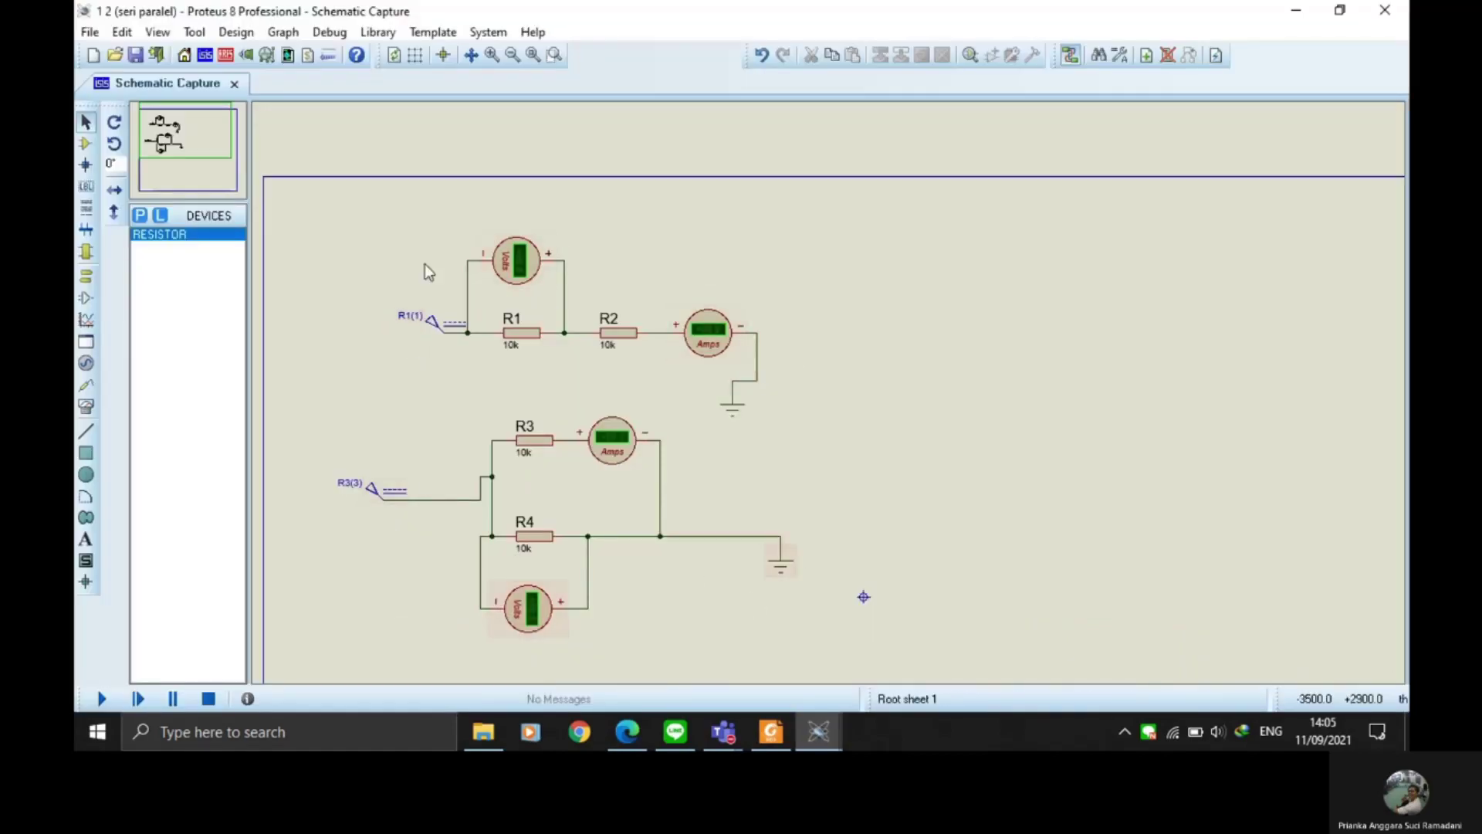
{"action": "left_click", "coordinate": [101, 699]}
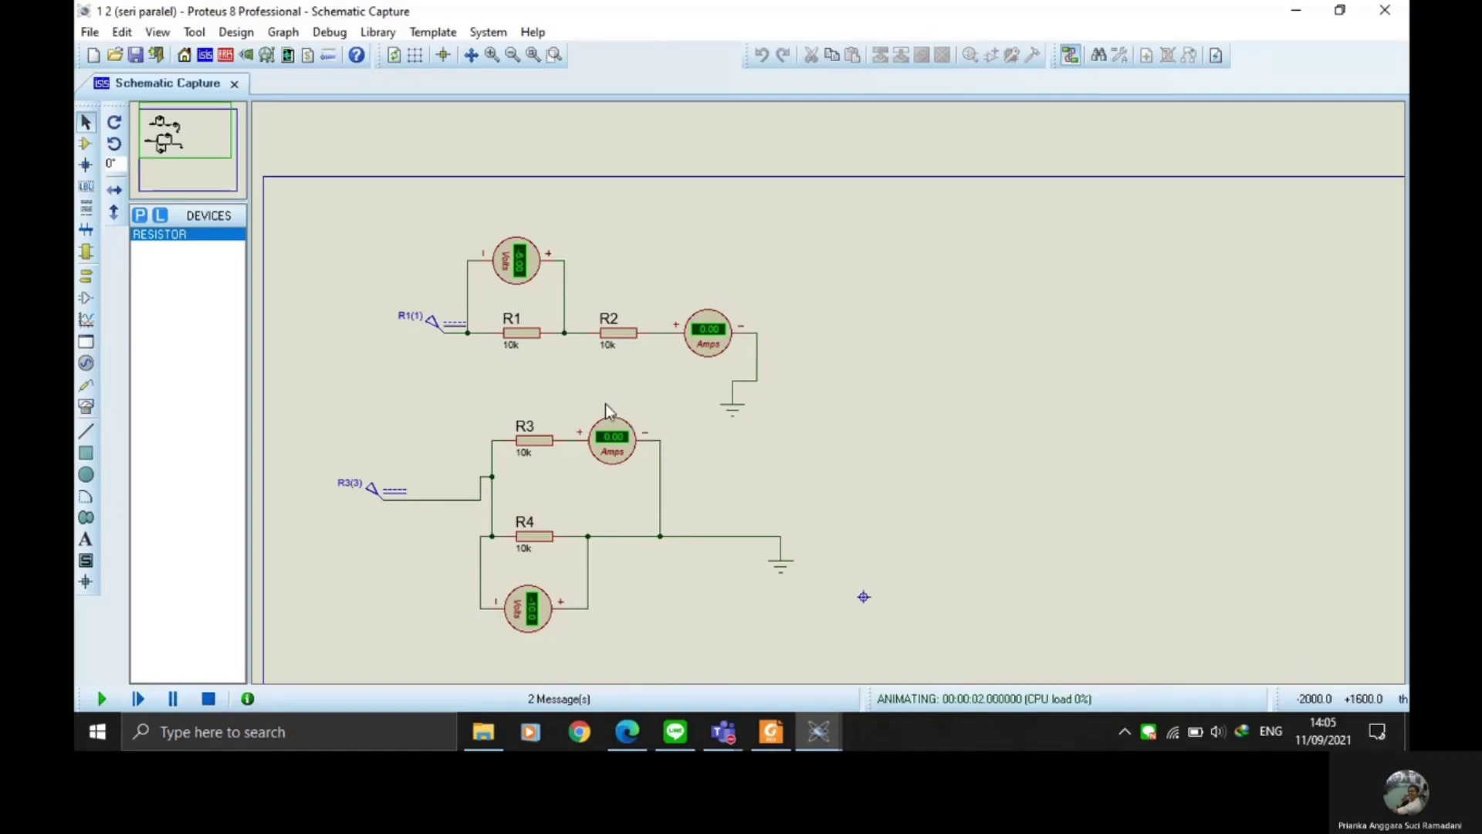
{"action": "left_click", "coordinate": [208, 699]}
Step: Switch to the module PDF in Foxit Reader and read task 3 on the common emitter circuit
{"action": "left_click", "coordinate": [765, 731]}
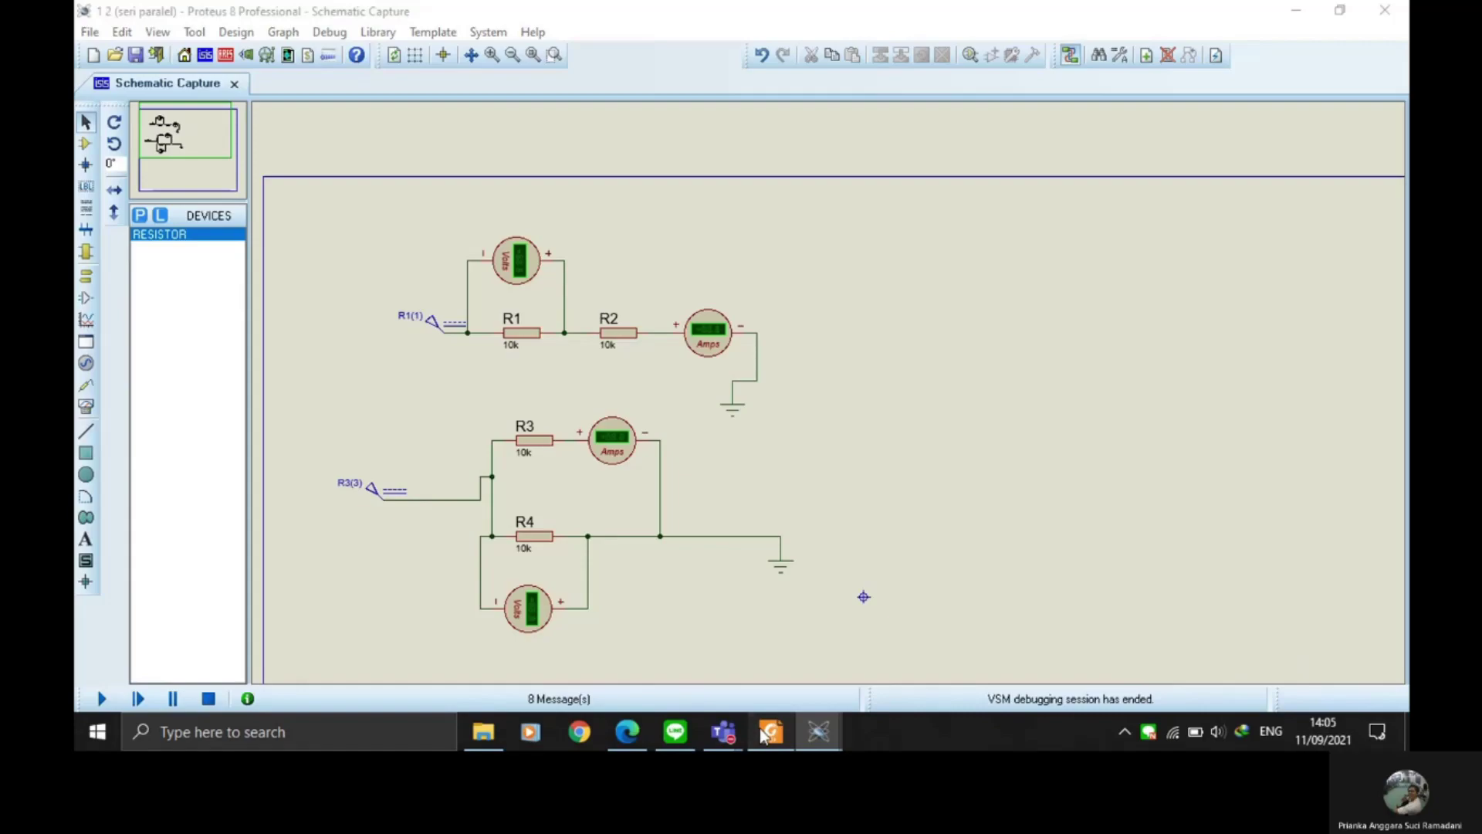
{"action": "scroll", "coordinate": [579, 324], "scroll_direction": "down", "scroll_amount": 5}
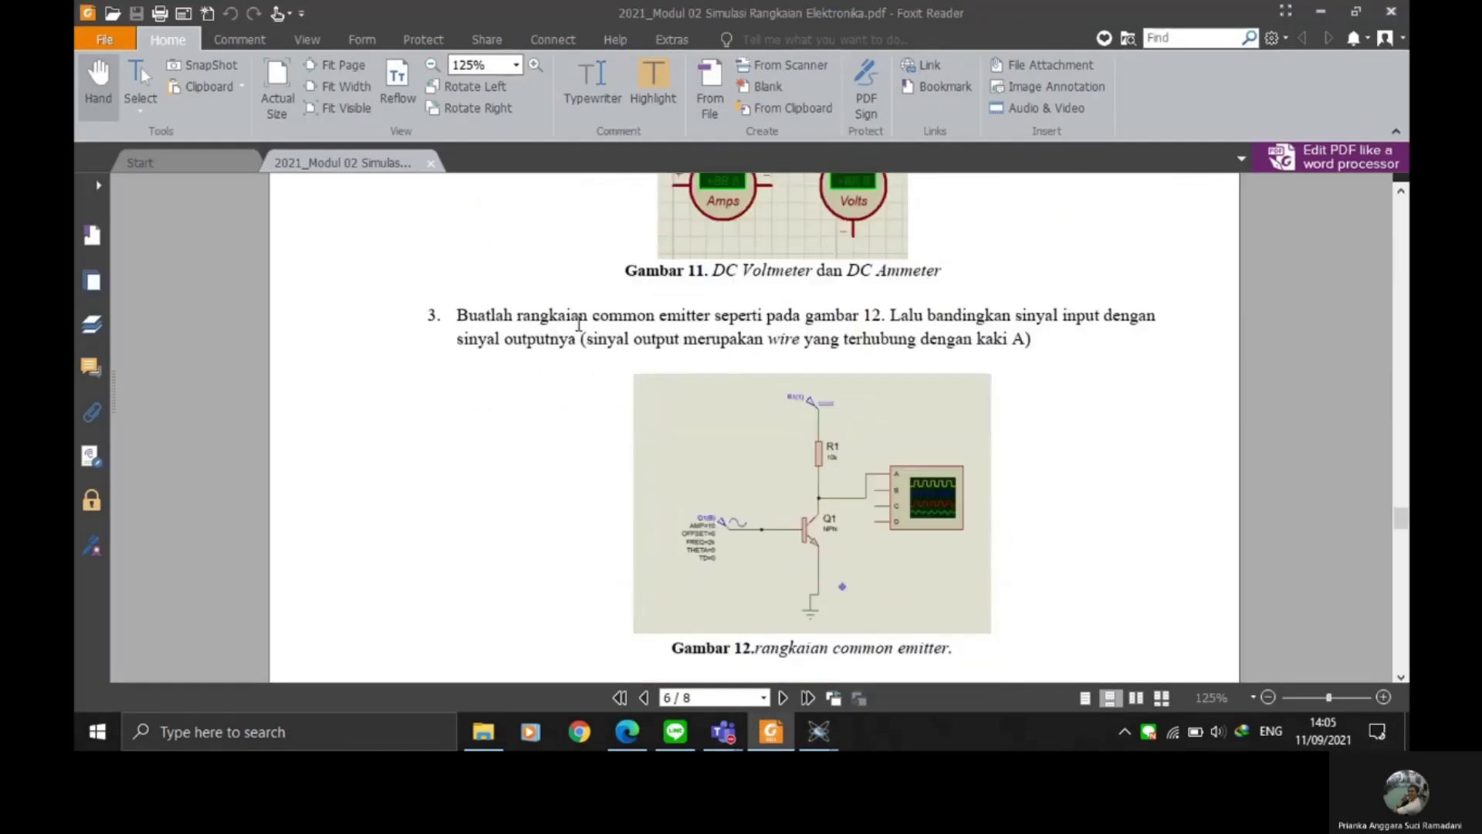
{"action": "left_click_drag", "start_coordinate": [628, 251], "coordinate": [1144, 282]}
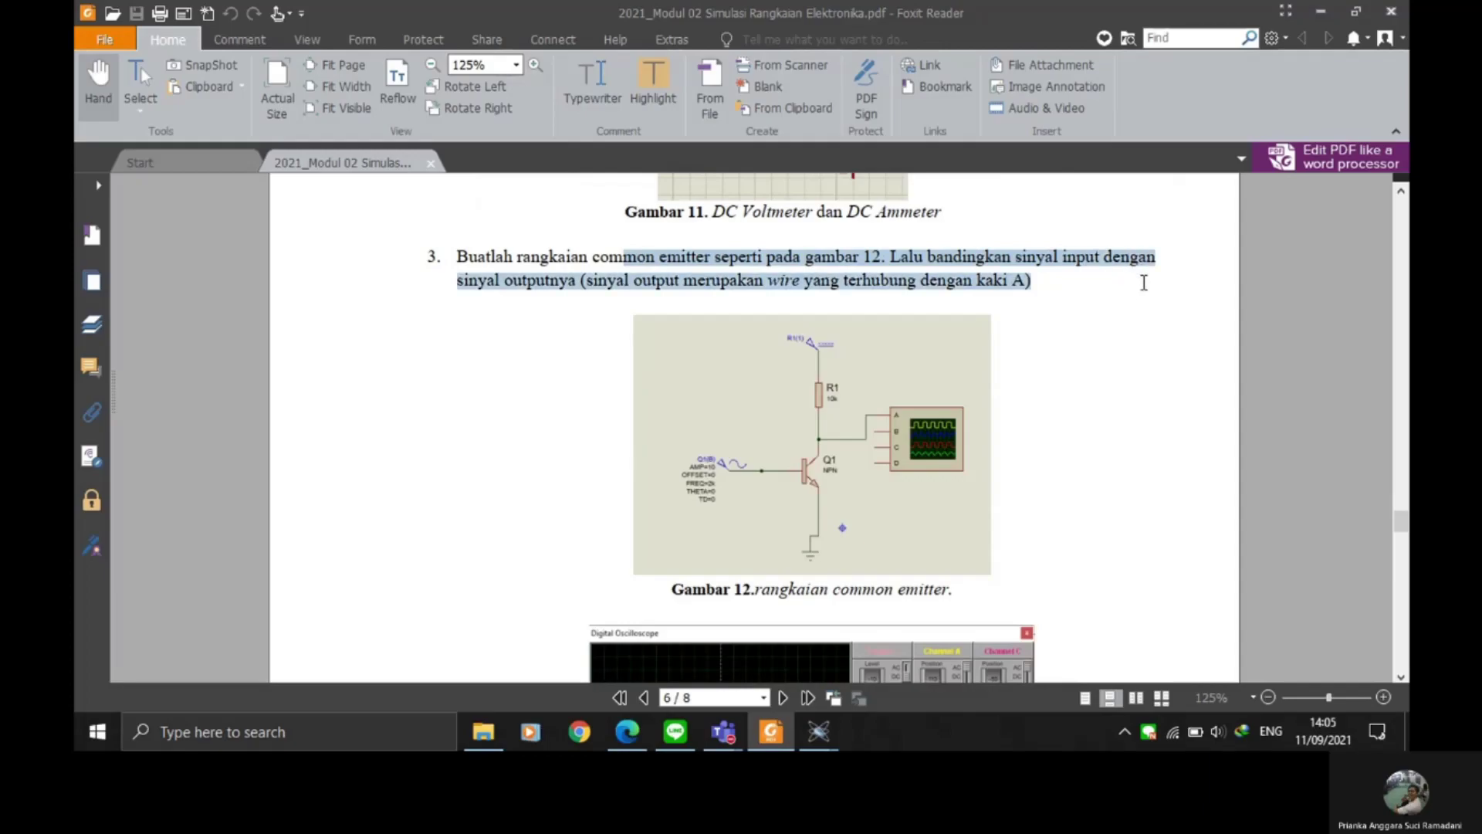
{"action": "left_click", "coordinate": [581, 287]}
{"action": "scroll", "coordinate": [724, 420], "scroll_direction": "down", "scroll_amount": 1}
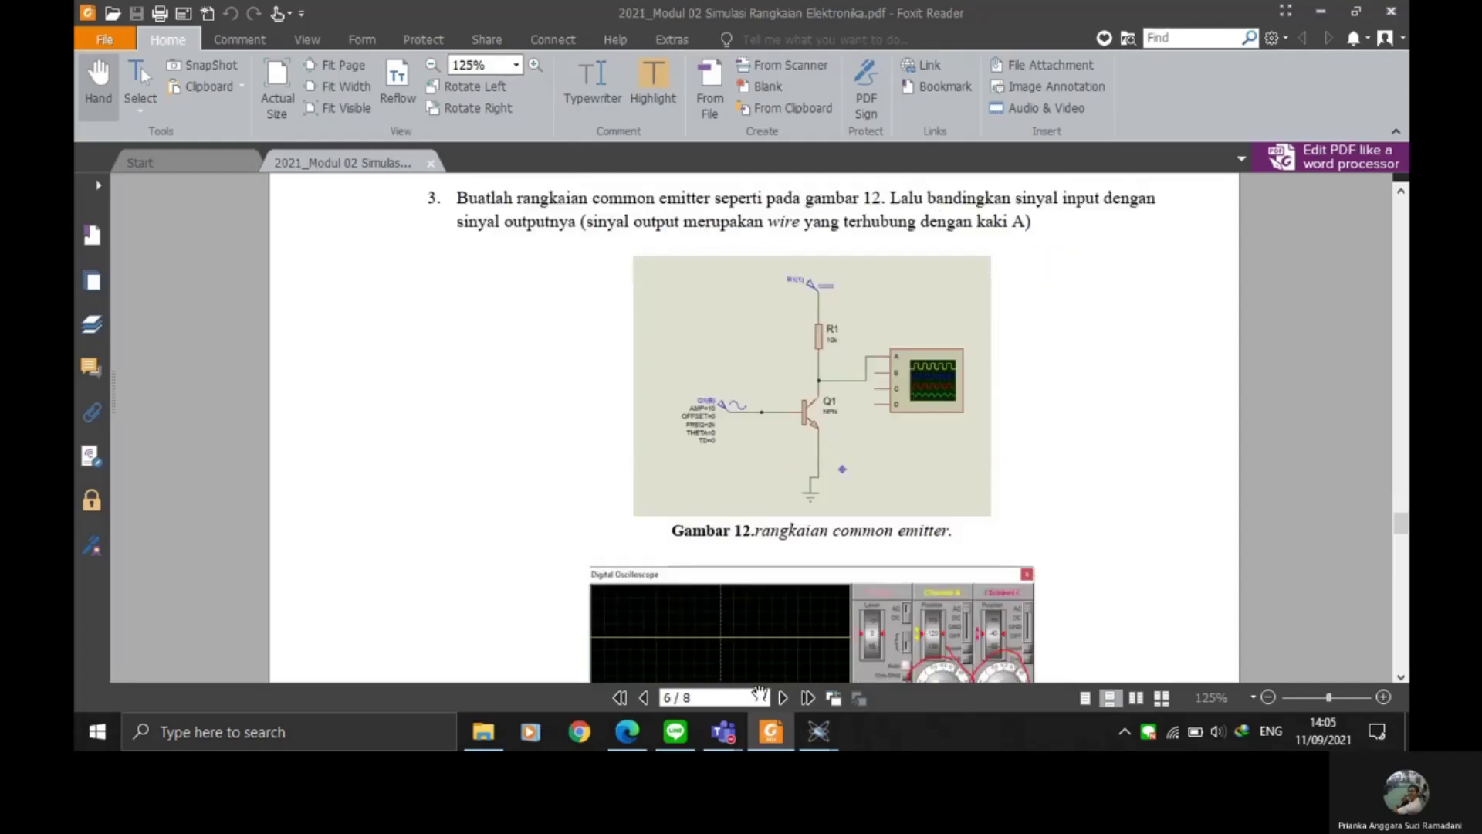
Step: Switch to the Proteus project "3 (common emitter)" and review the properties of its sine and DC generators
{"action": "left_click", "coordinate": [820, 730]}
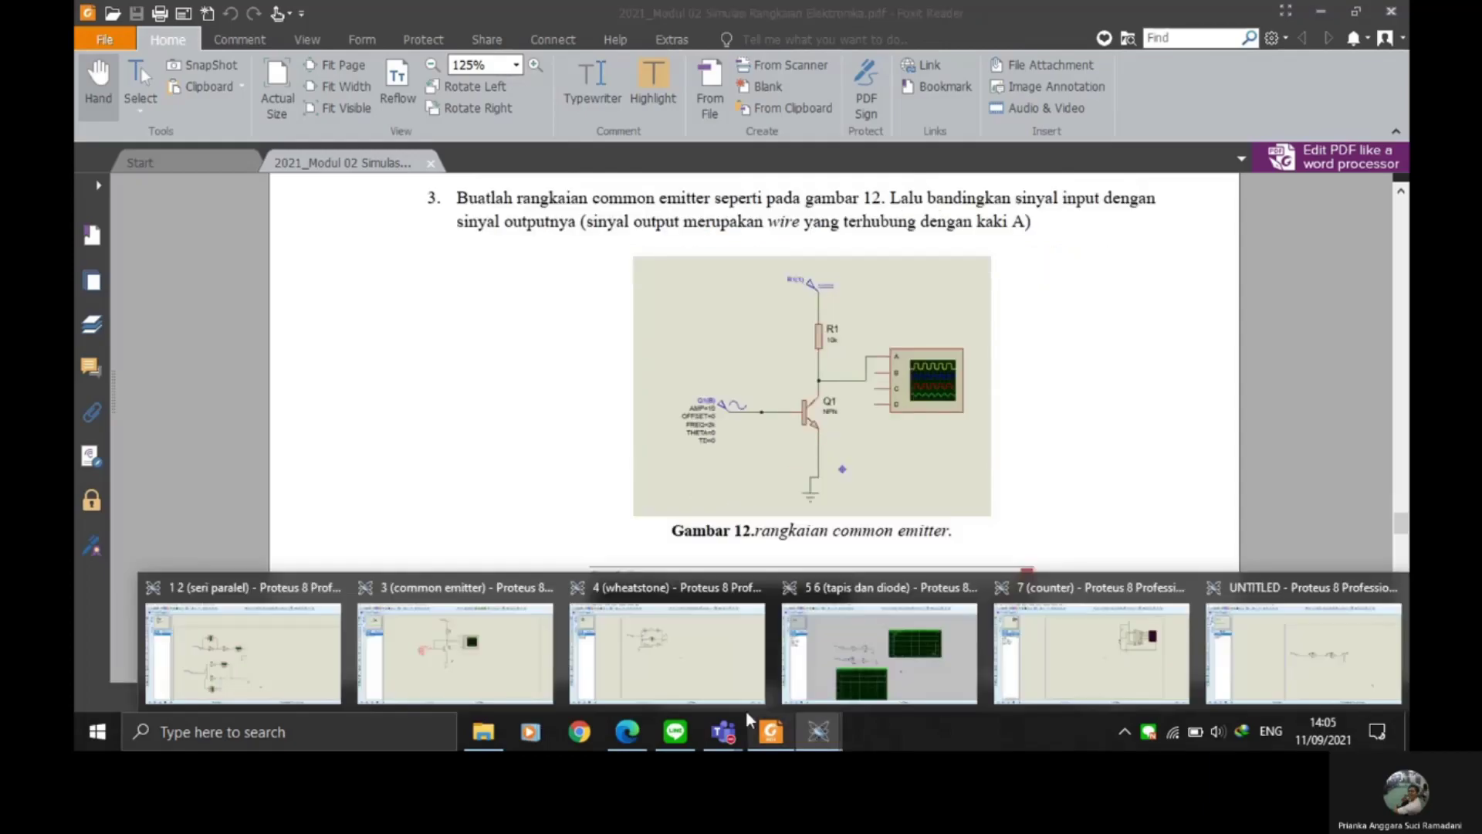
{"action": "left_click", "coordinate": [446, 654]}
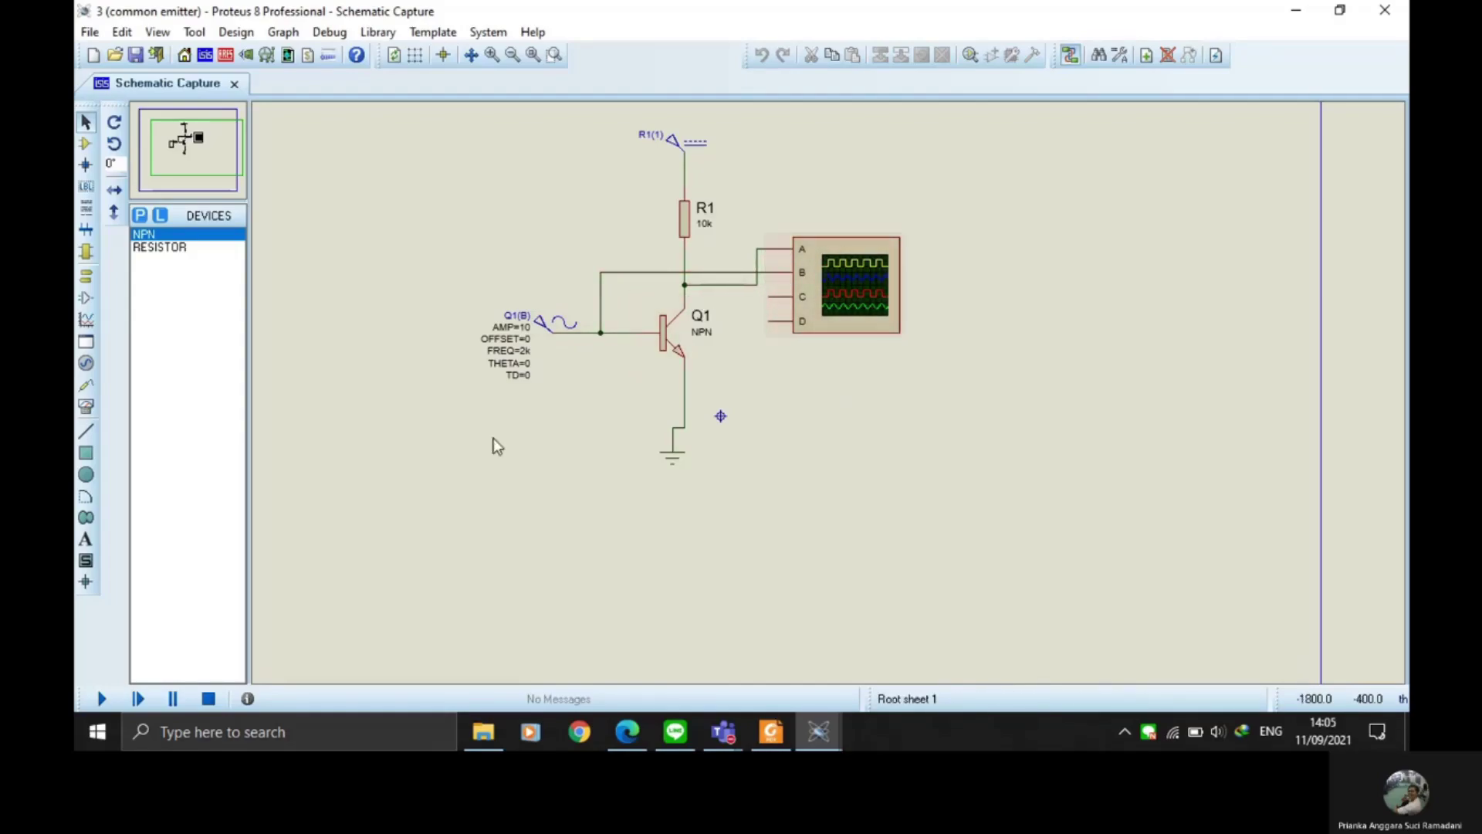
{"action": "double_click", "coordinate": [546, 323]}
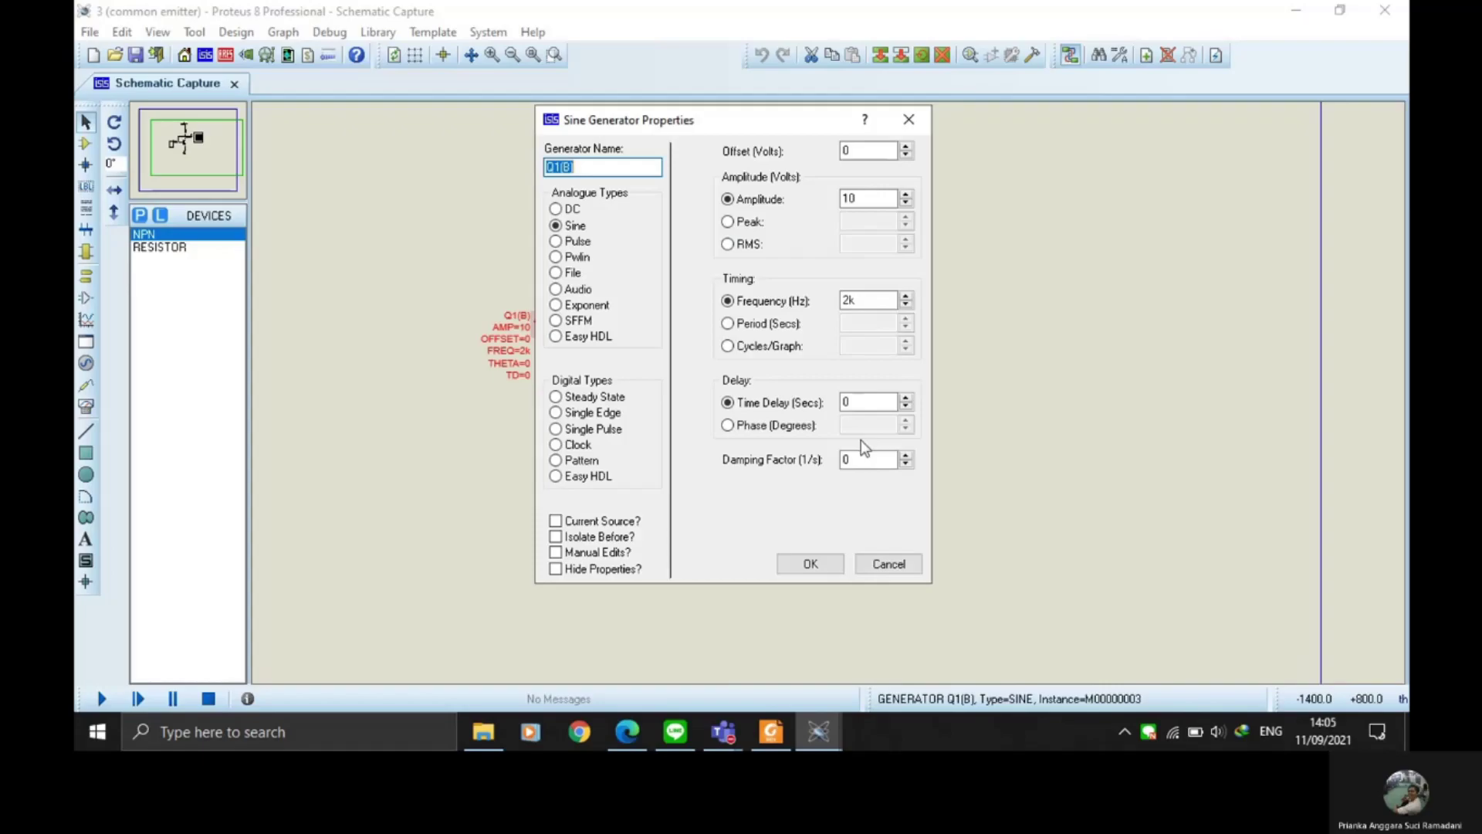
{"action": "left_click", "coordinate": [828, 562]}
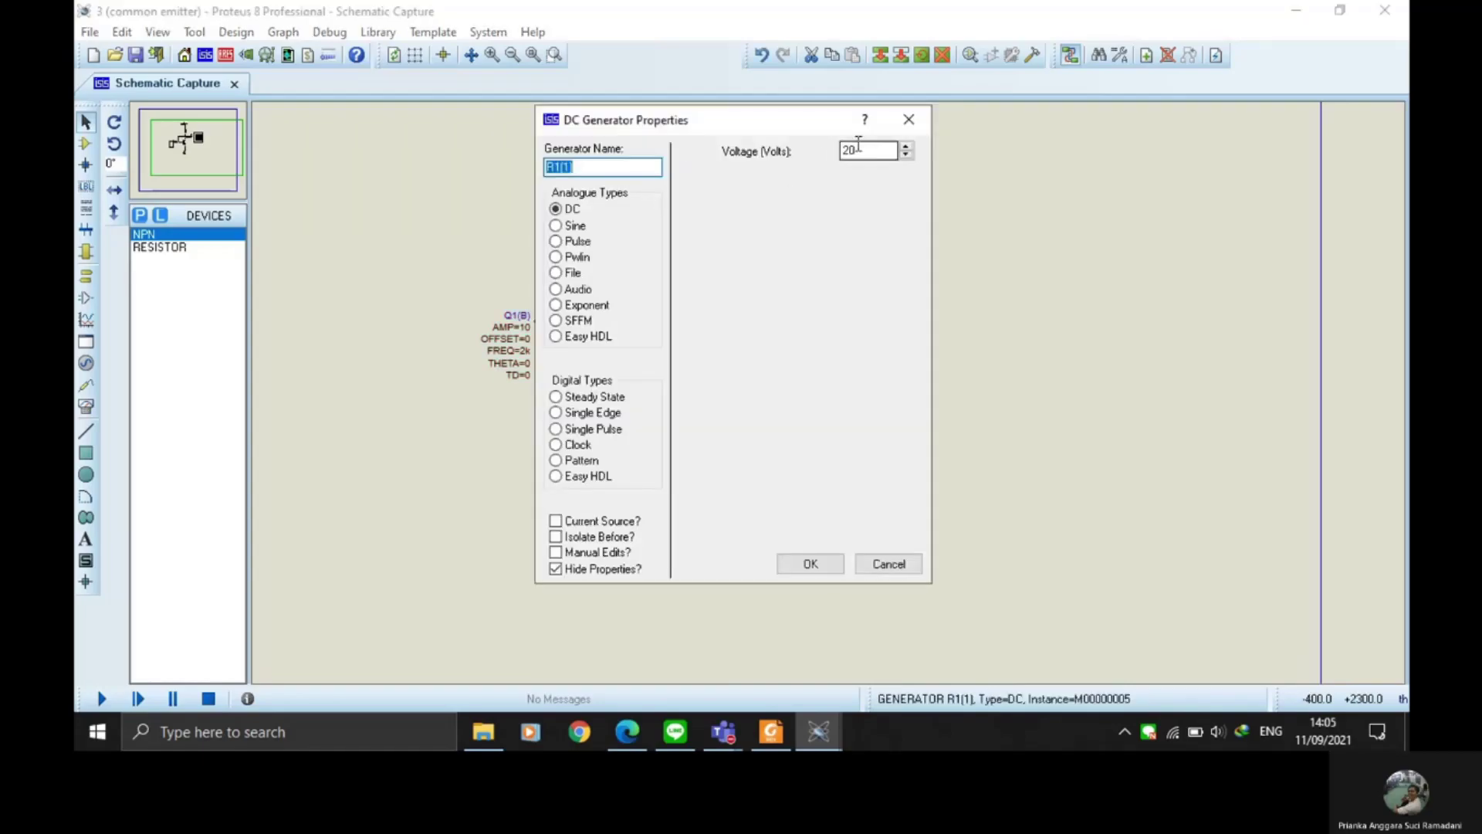
{"action": "left_click", "coordinate": [811, 563]}
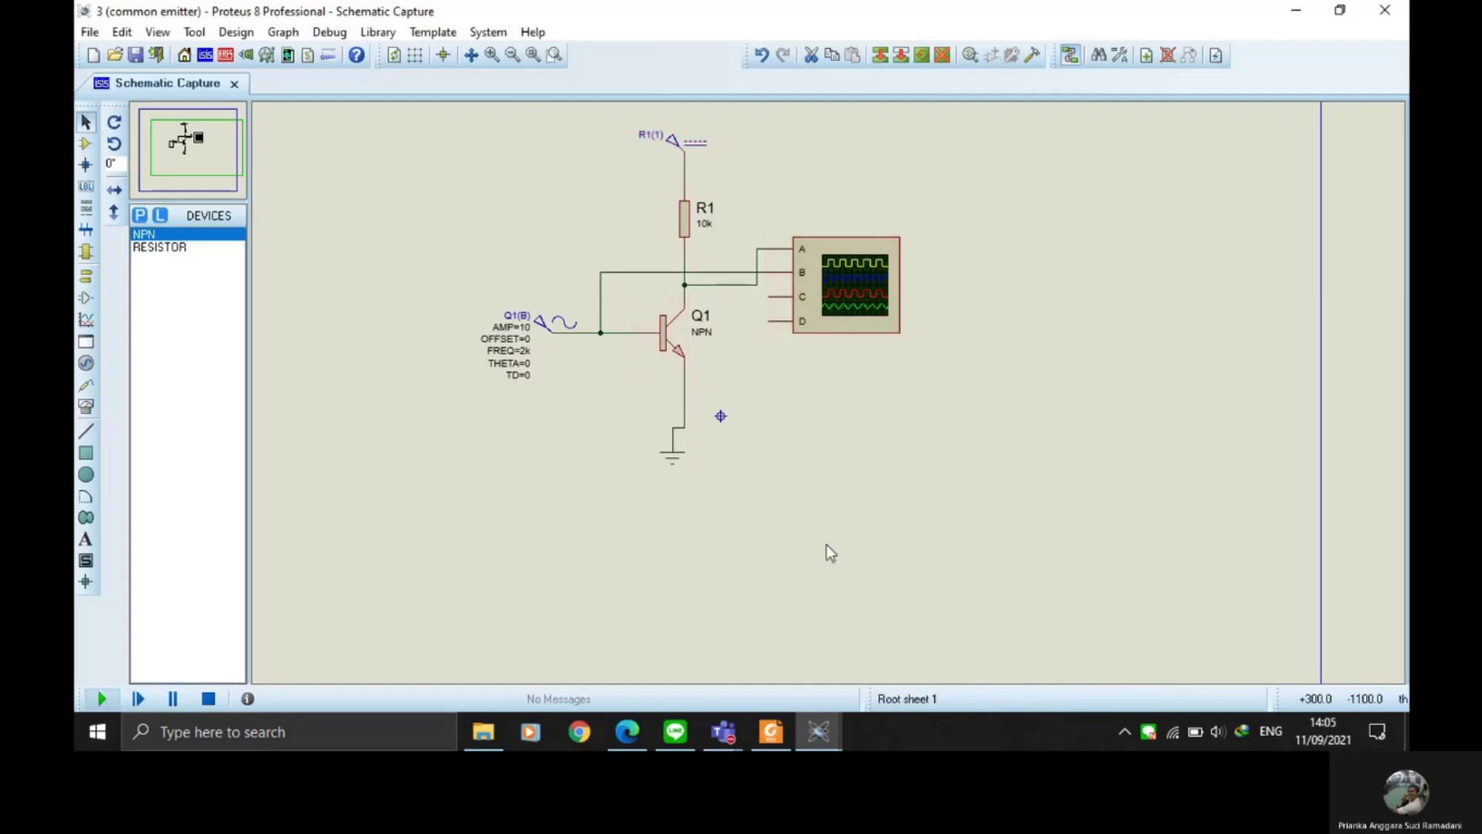
Step: Show the Digital Oscilloscope during simulation and set the Channel A and Channel B positions to 0, ending the run when compared
{"action": "left_click", "coordinate": [329, 31]}
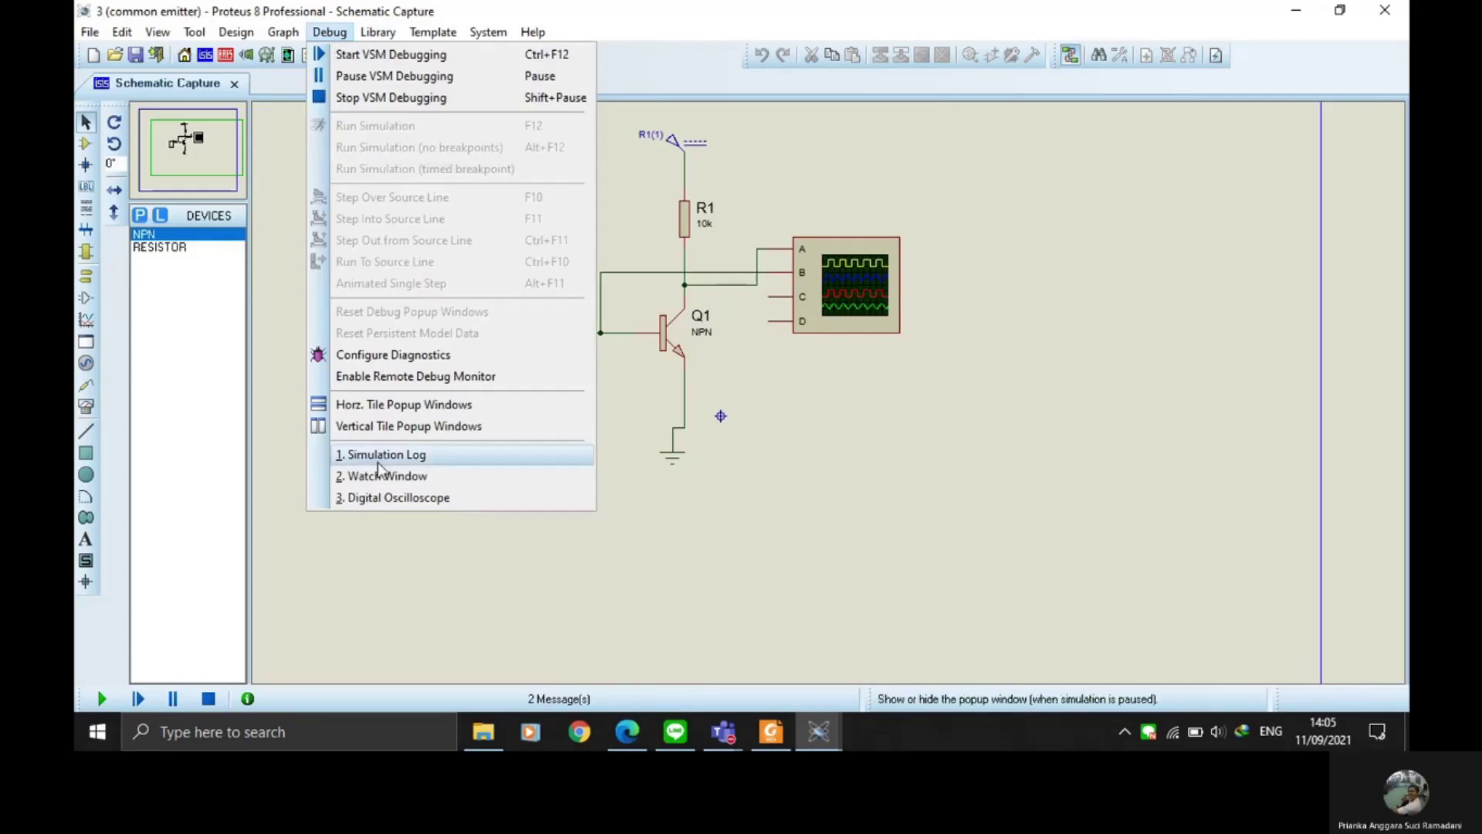
{"action": "left_click", "coordinate": [381, 498]}
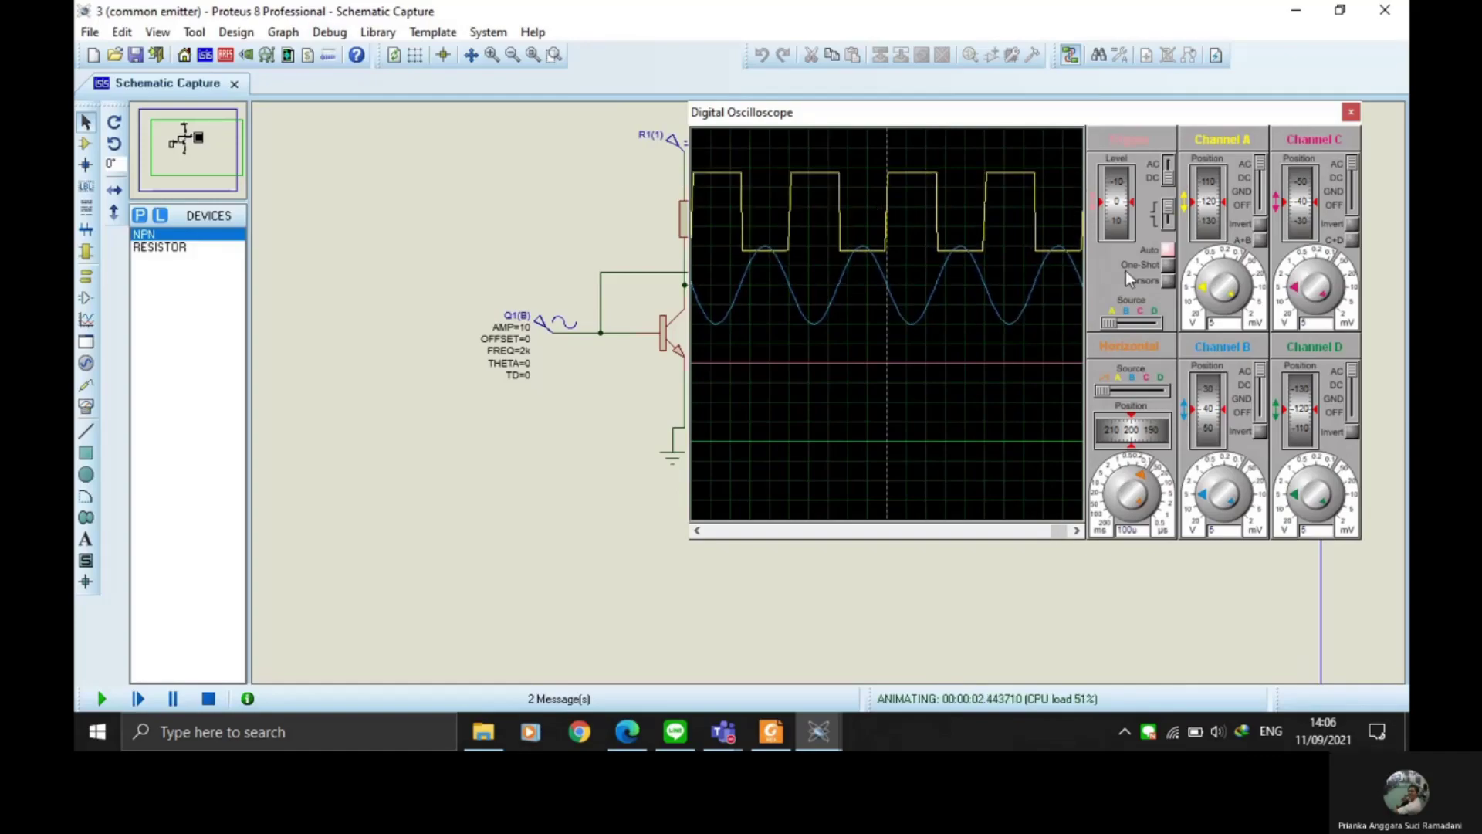
{"action": "left_click", "coordinate": [1210, 224]}
{"action": "left_click_drag", "start_coordinate": [1210, 224], "coordinate": [1217, 207]}
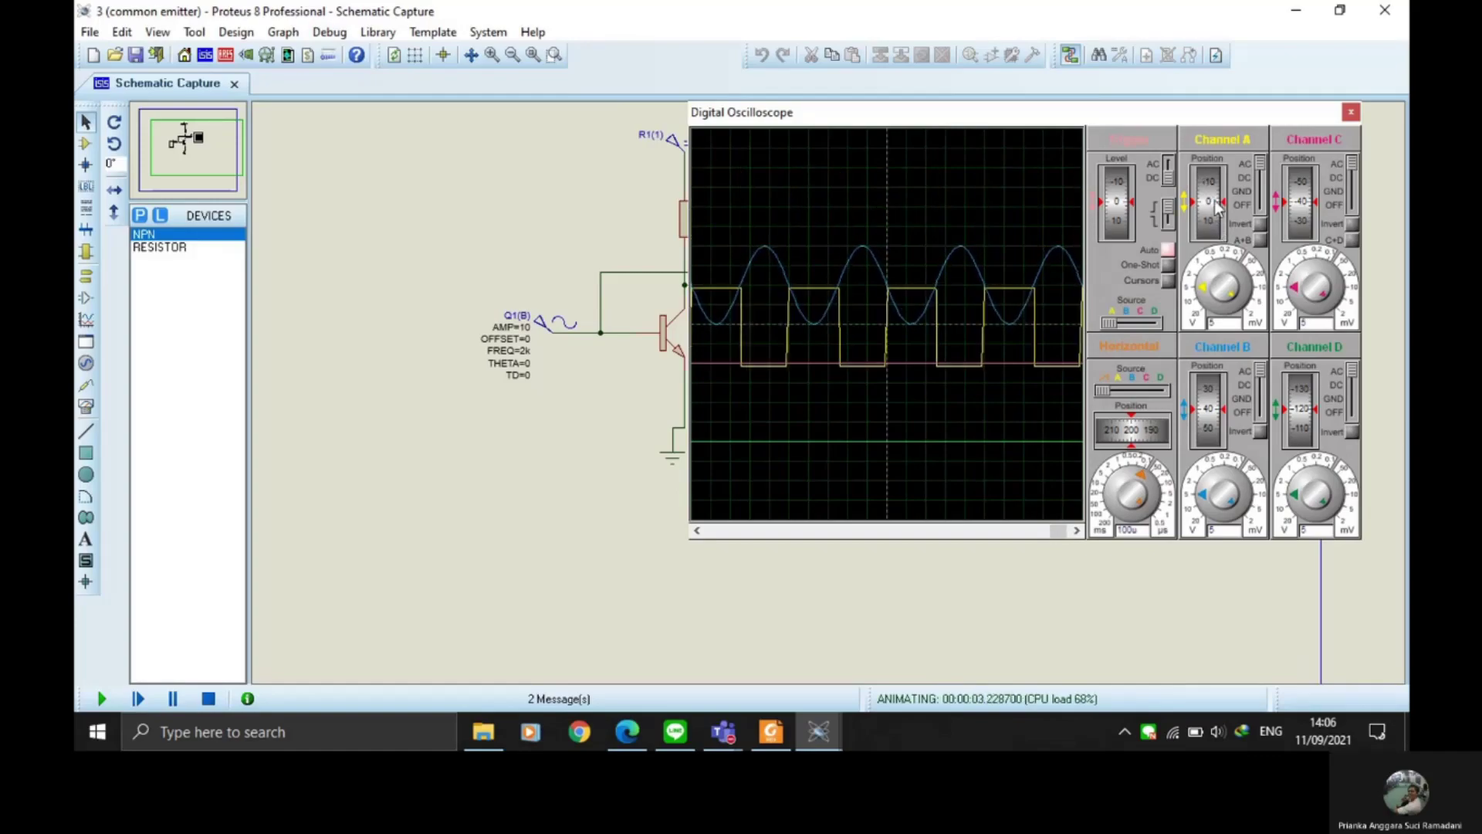
{"action": "left_click_drag", "start_coordinate": [1208, 413], "coordinate": [1209, 402]}
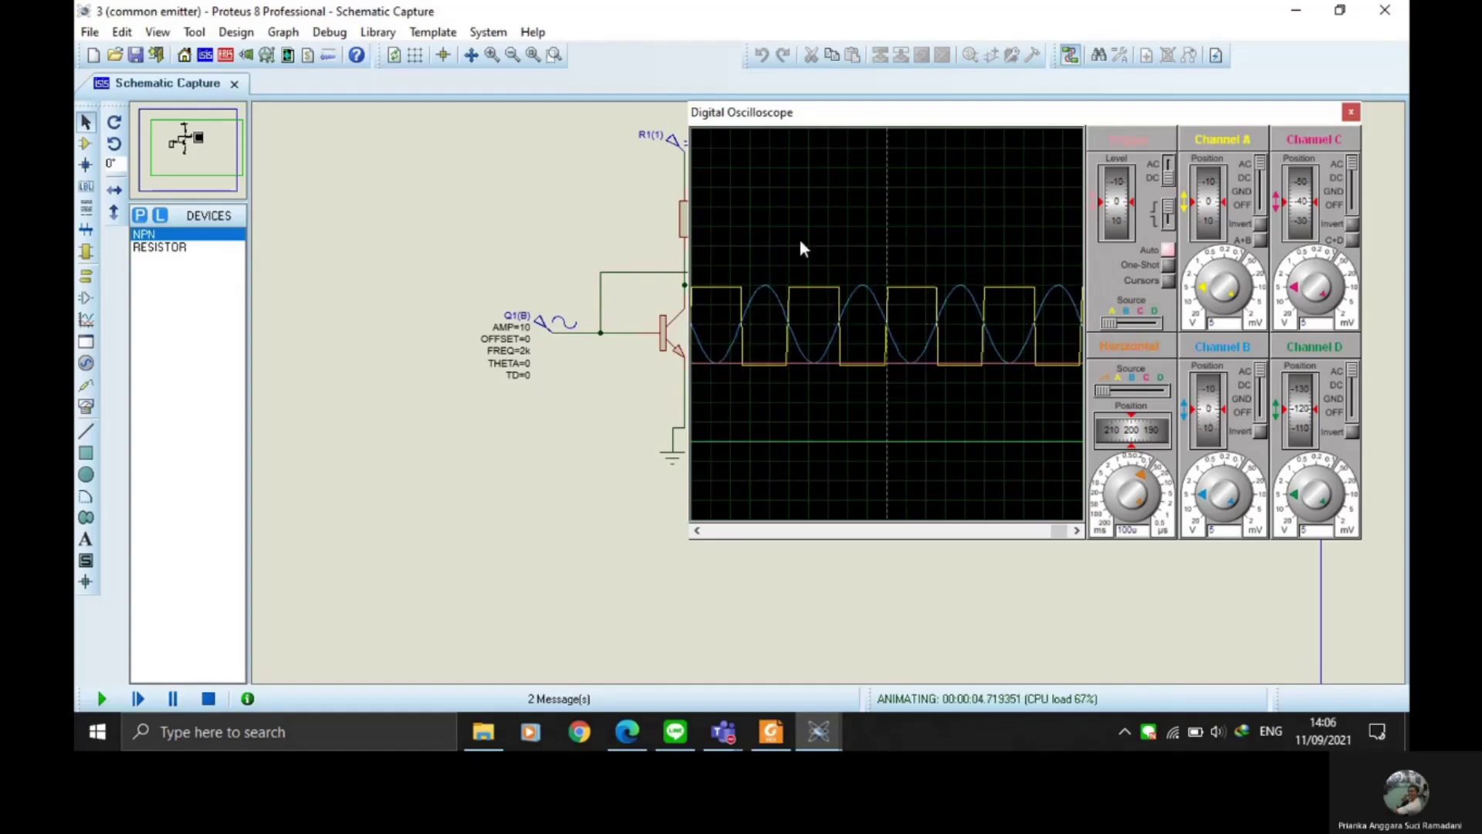
{"action": "left_click", "coordinate": [1348, 114]}
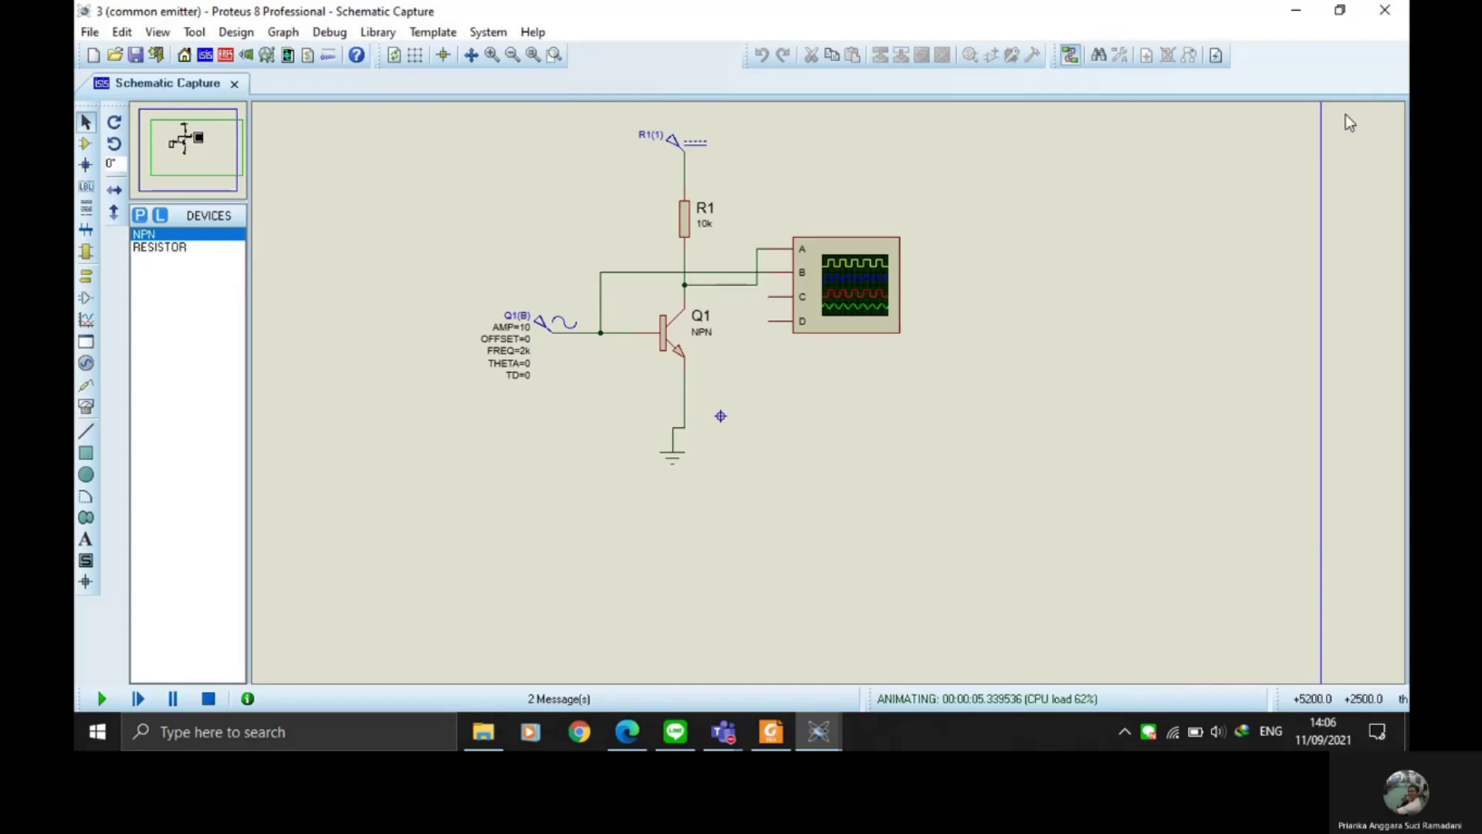
{"action": "left_click", "coordinate": [209, 698]}
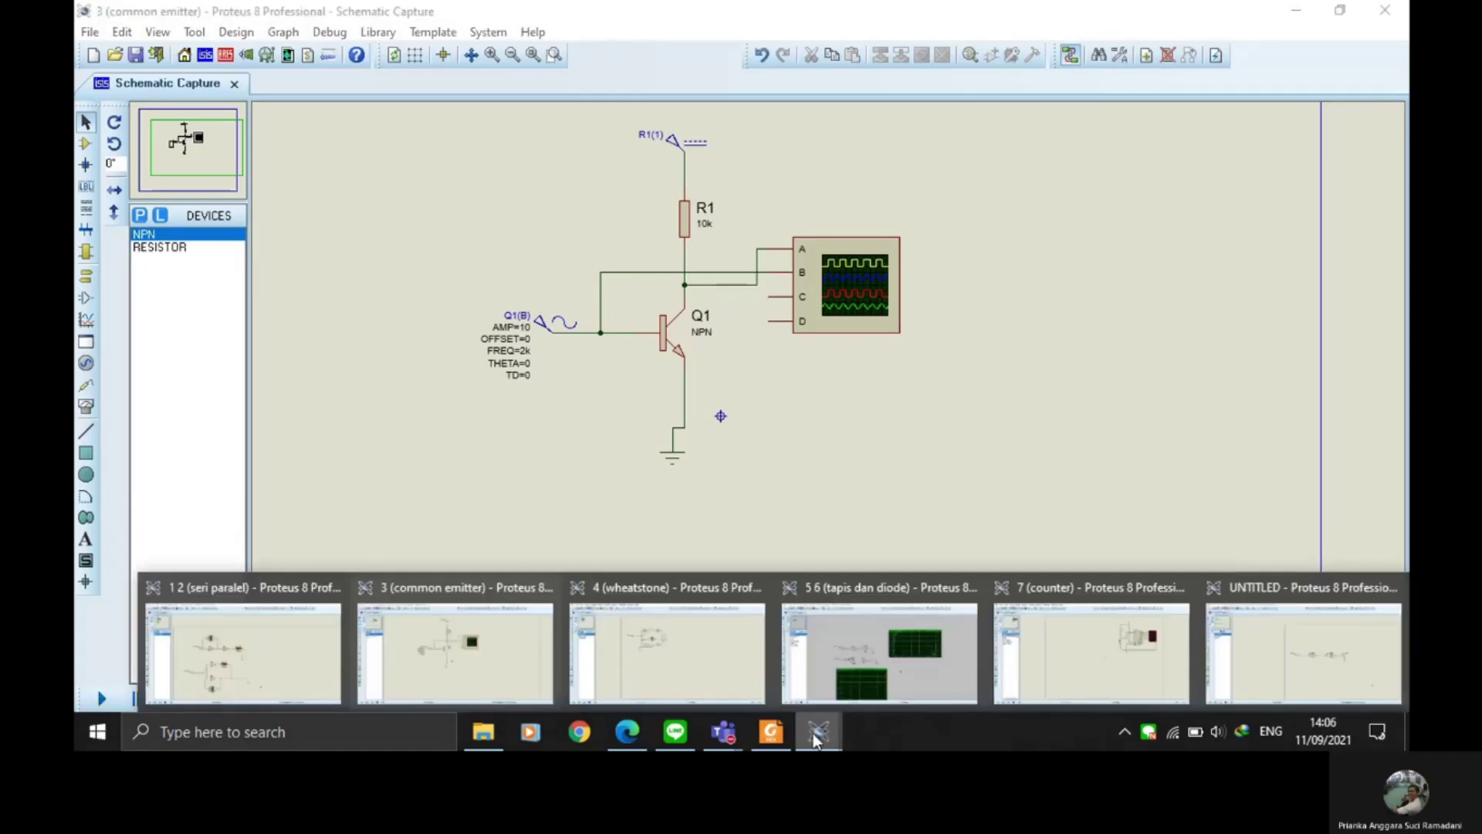
Step: Switch to the module PDF in Foxit Reader and read task 4 on the Wheatstone bridge
{"action": "left_click", "coordinate": [770, 732]}
{"action": "scroll", "coordinate": [490, 262], "scroll_direction": "down", "scroll_amount": 10}
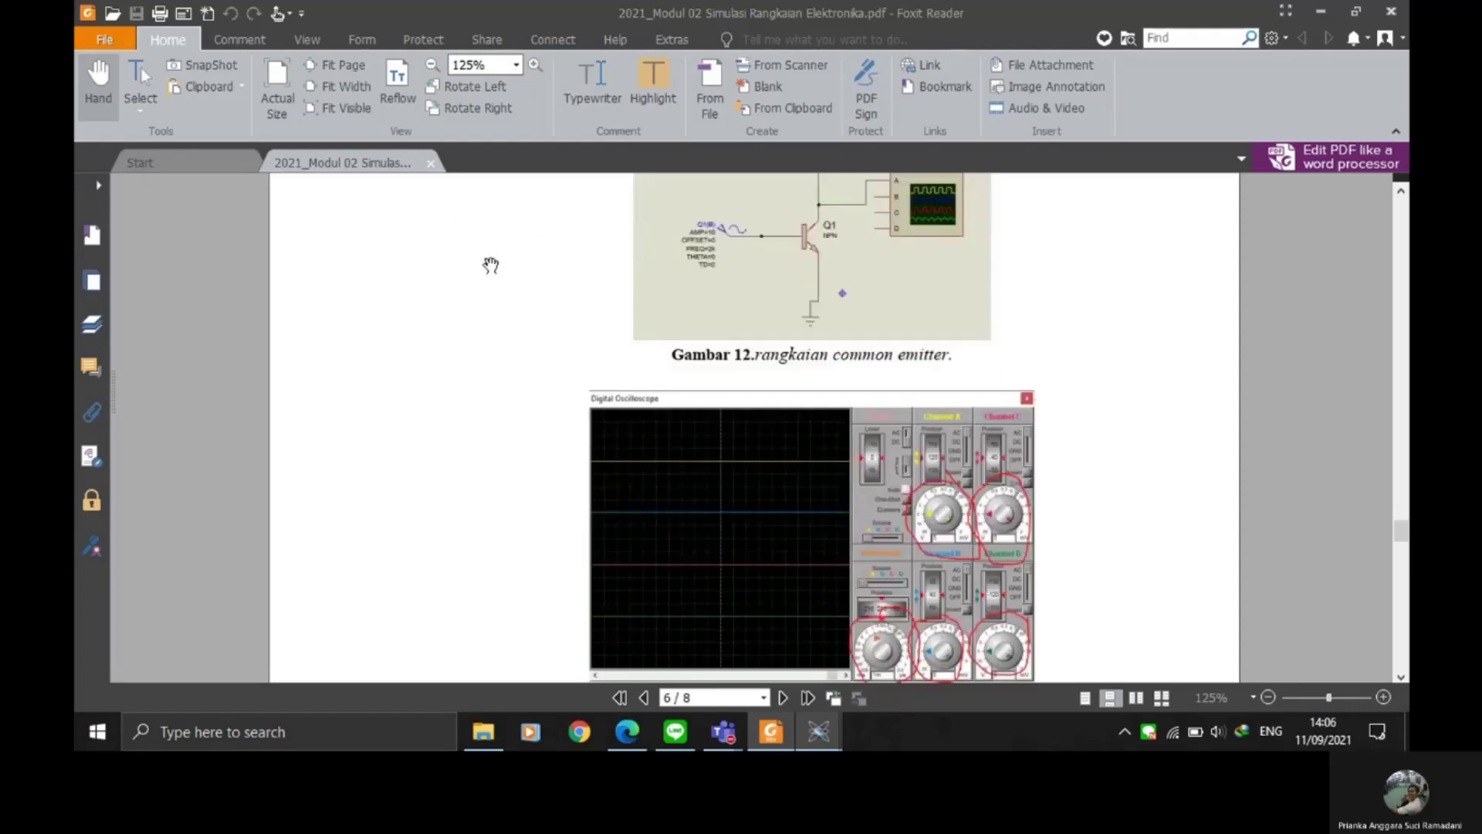
{"action": "left_click_drag", "start_coordinate": [532, 311], "coordinate": [1002, 440]}
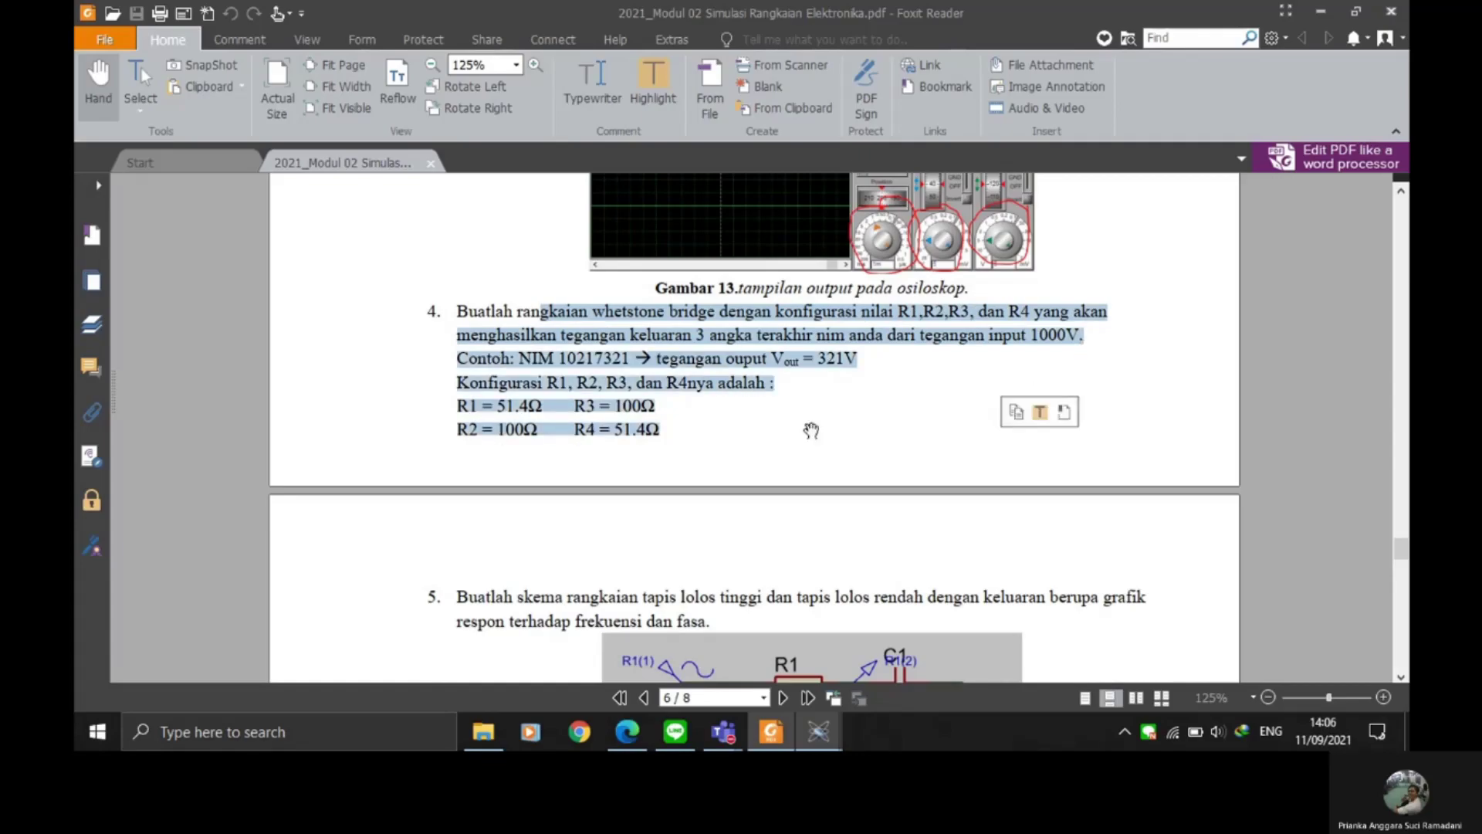
{"action": "left_click", "coordinate": [663, 371]}
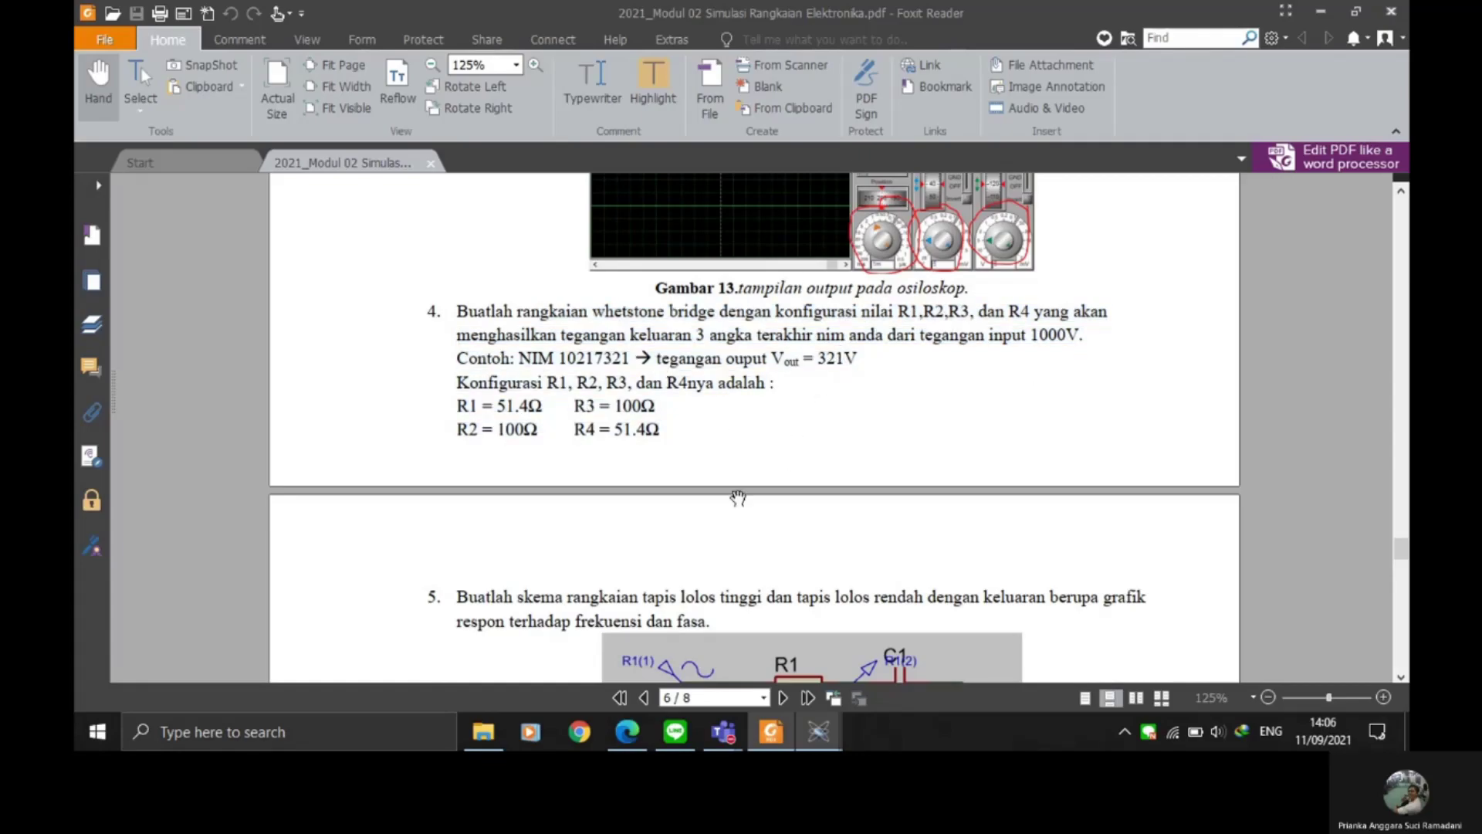
Step: Switch to the Proteus project "4 (wheatstone)" and inspect the bridge's voltmeter and resistors
{"action": "left_click", "coordinate": [818, 731]}
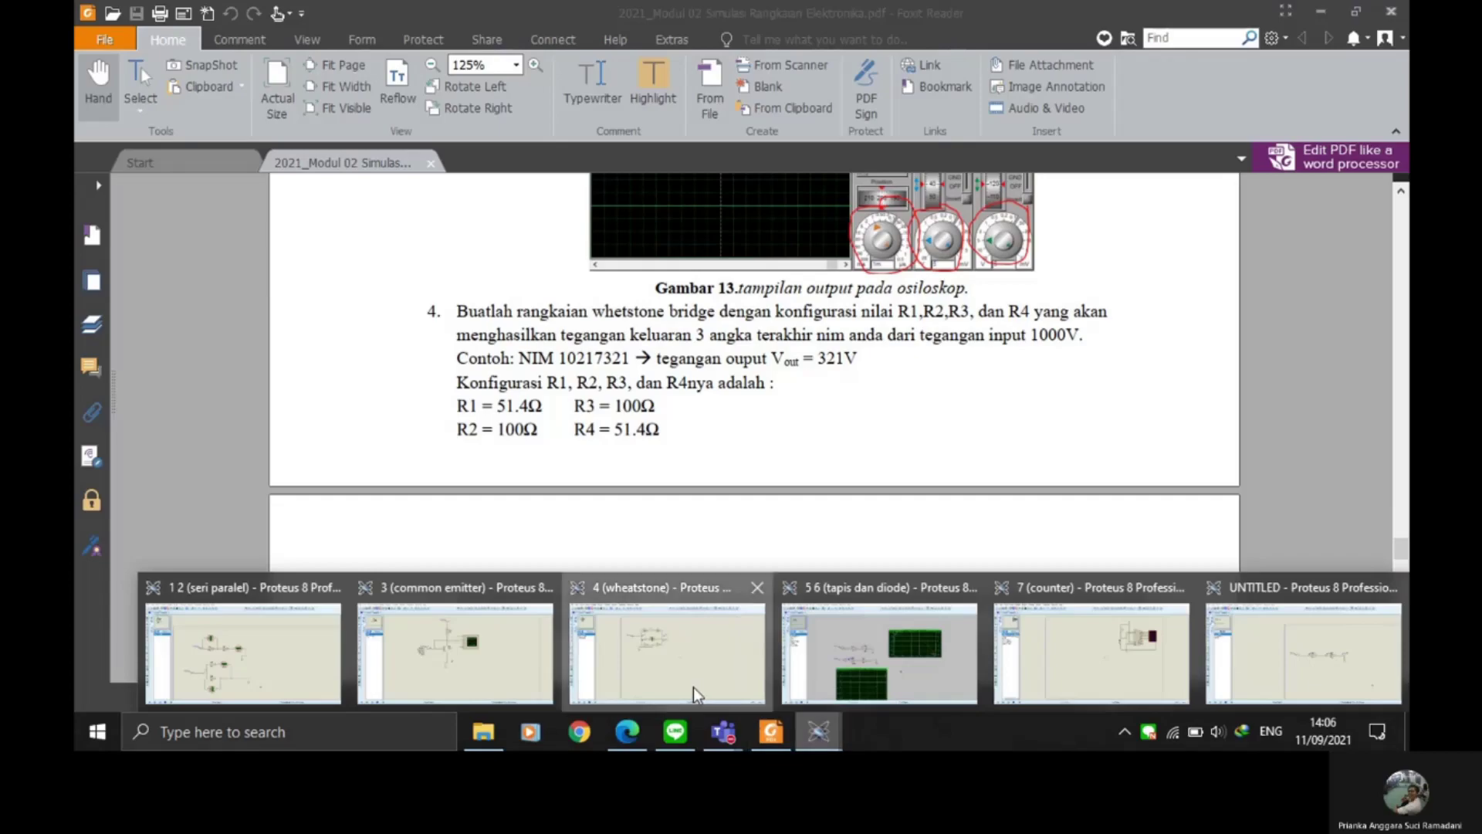
{"action": "left_click", "coordinate": [698, 694]}
{"action": "scroll", "coordinate": [827, 391], "scroll_direction": "up", "scroll_amount": 2}
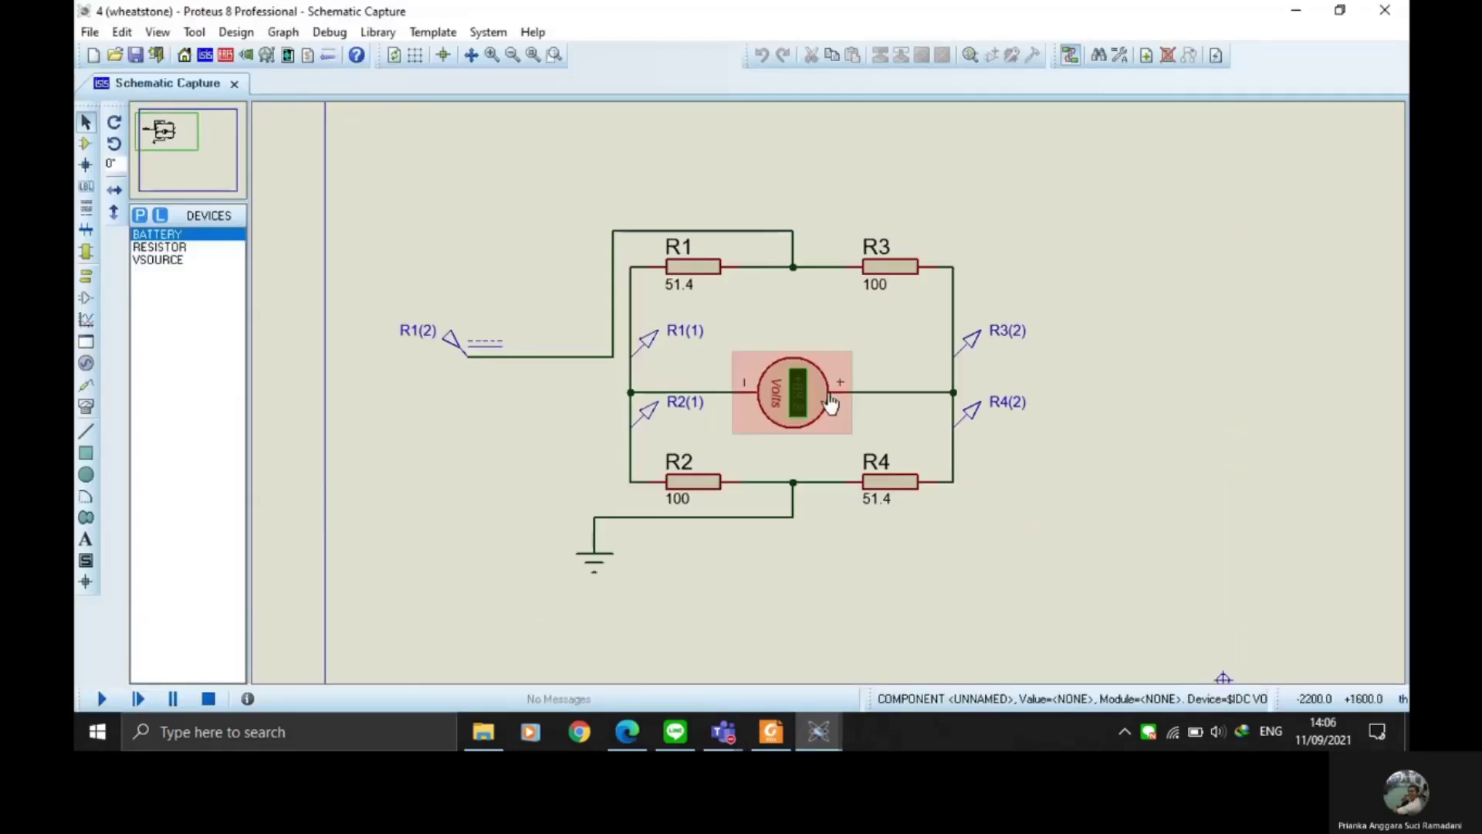
{"action": "left_click", "coordinate": [678, 297]}
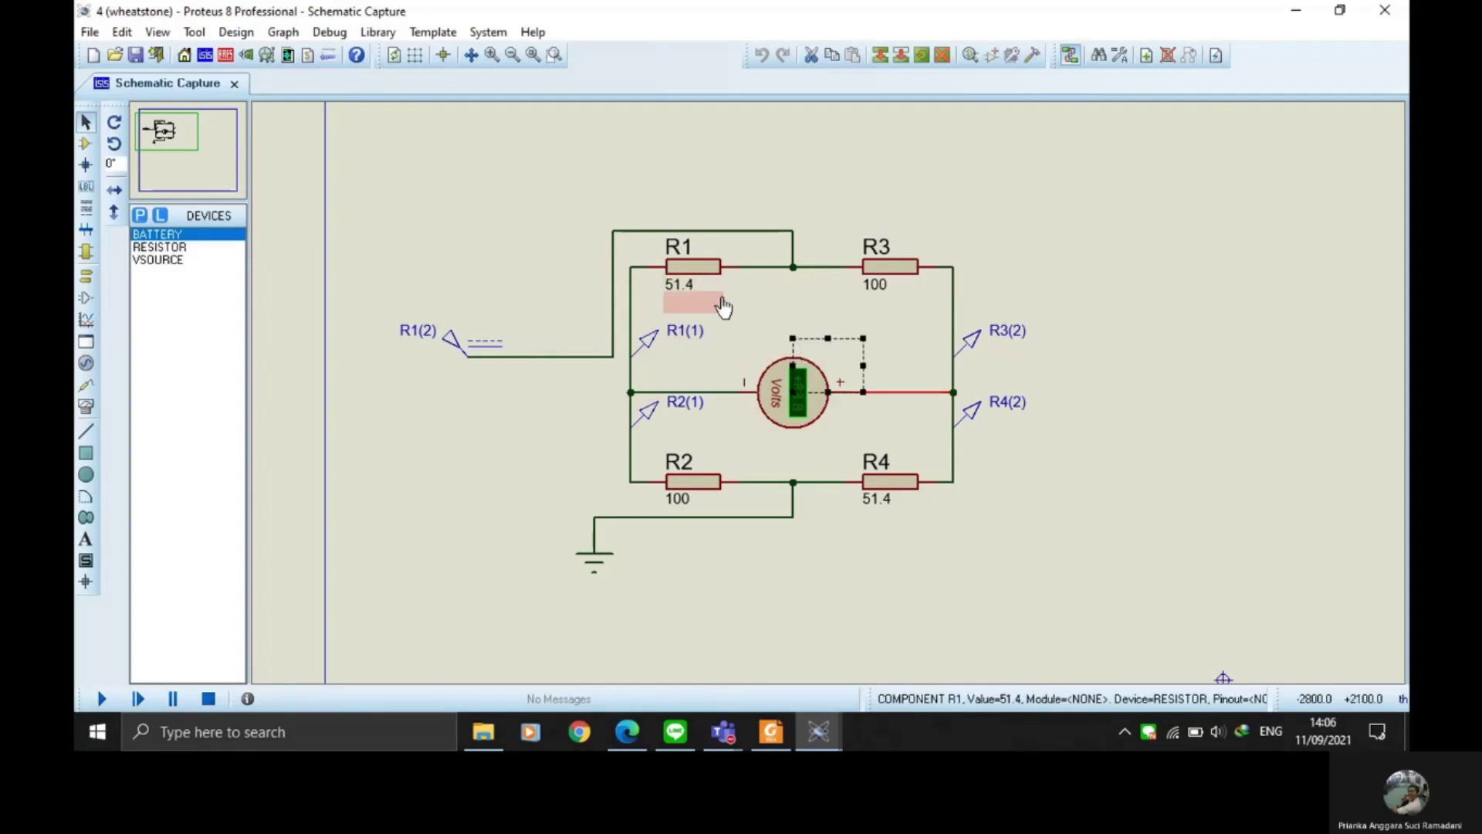
{"action": "left_click", "coordinate": [1179, 314]}
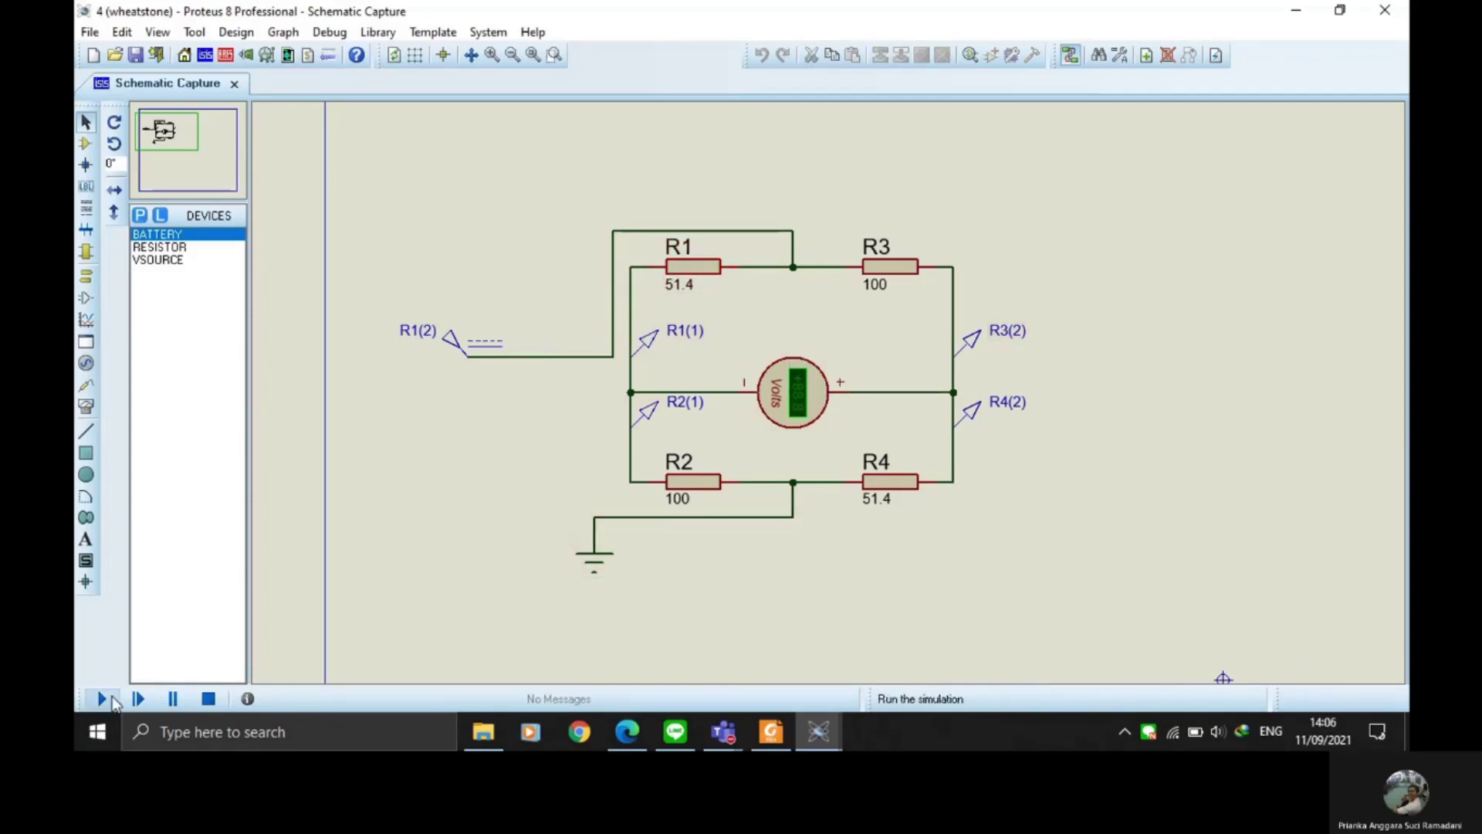
Step: Check the DC generator's voltage setting, and simulate the Wheatstone bridge to read its output voltage
{"action": "left_click", "coordinate": [455, 357]}
{"action": "double_click", "coordinate": [457, 360]}
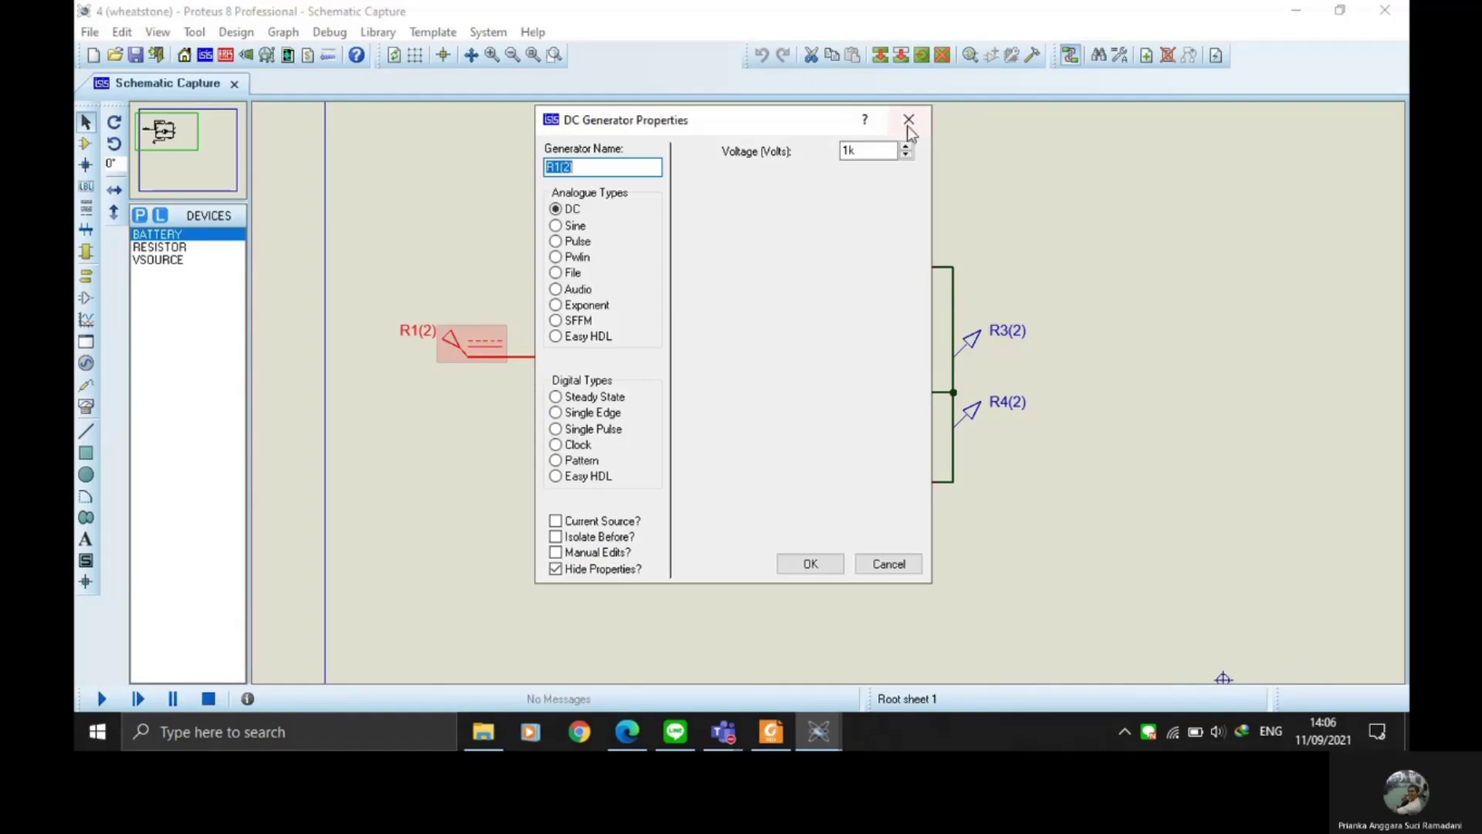
{"action": "left_click", "coordinate": [908, 120]}
{"action": "left_click", "coordinate": [103, 699]}
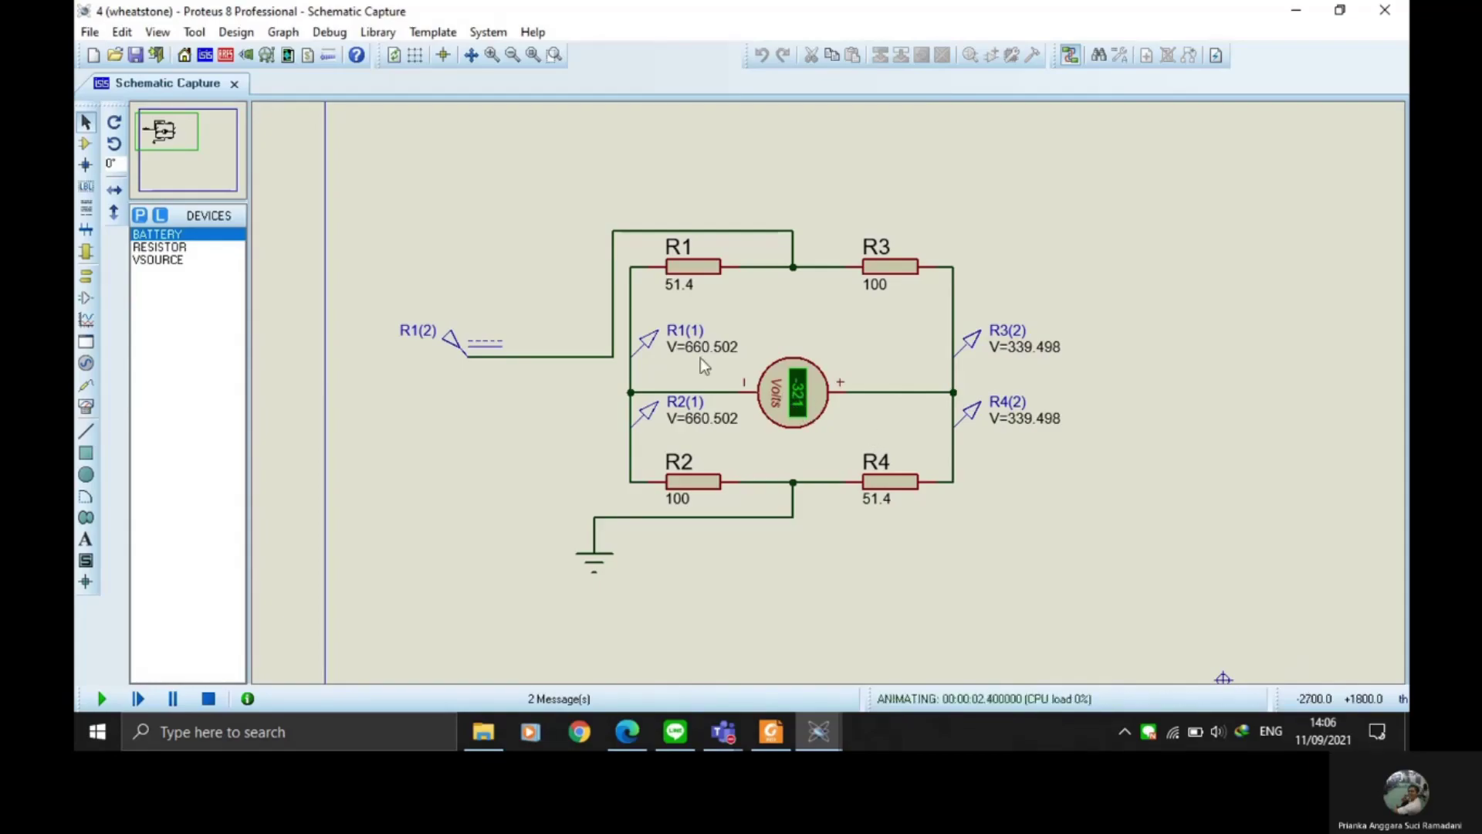
{"action": "left_click", "coordinate": [209, 698]}
Step: Set resistors R1 and R4 to 100 and simulate the bridge with four equal resistors
{"action": "double_click", "coordinate": [690, 287]}
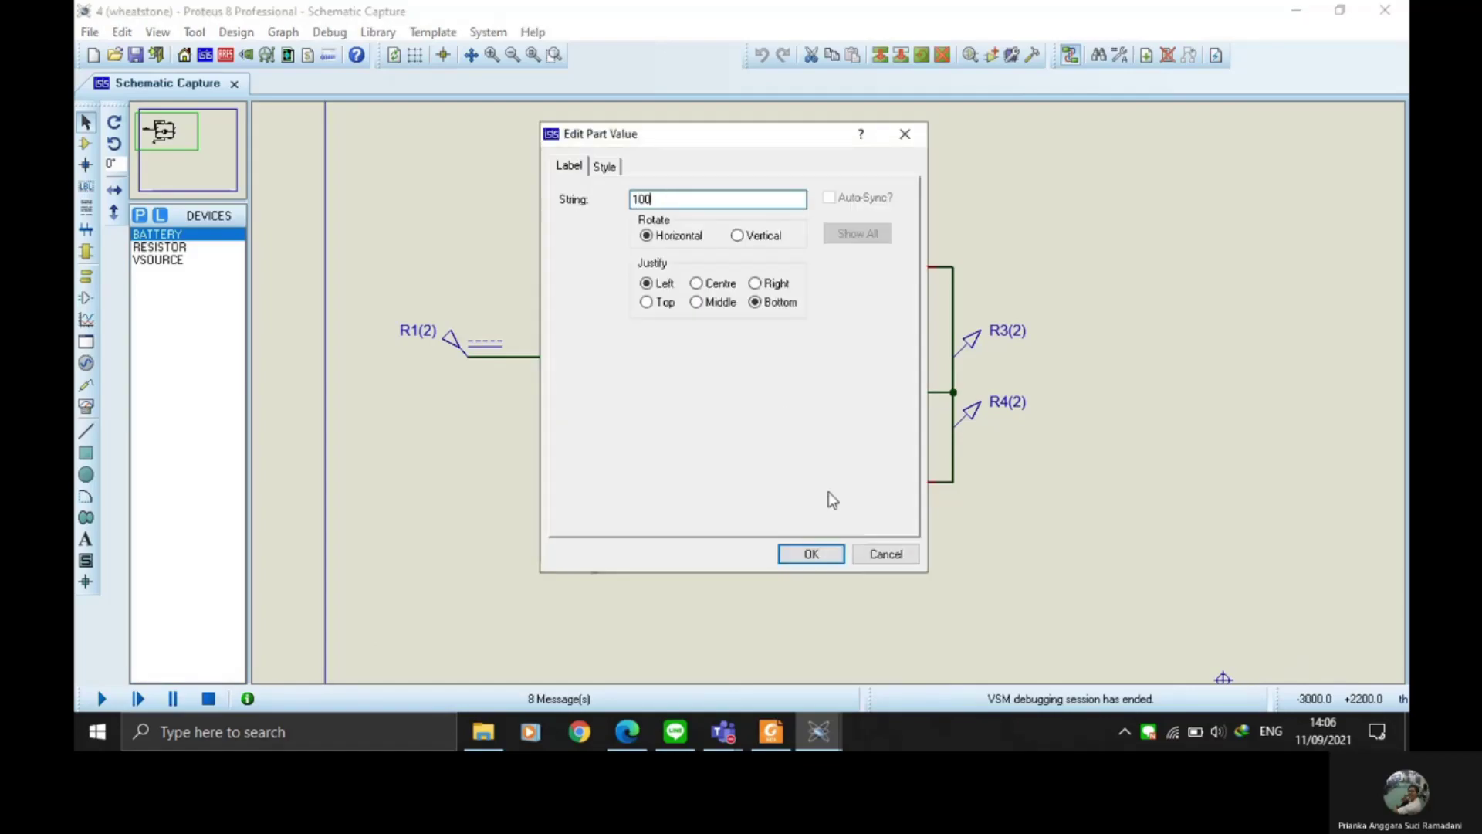
{"action": "left_click", "coordinate": [817, 555]}
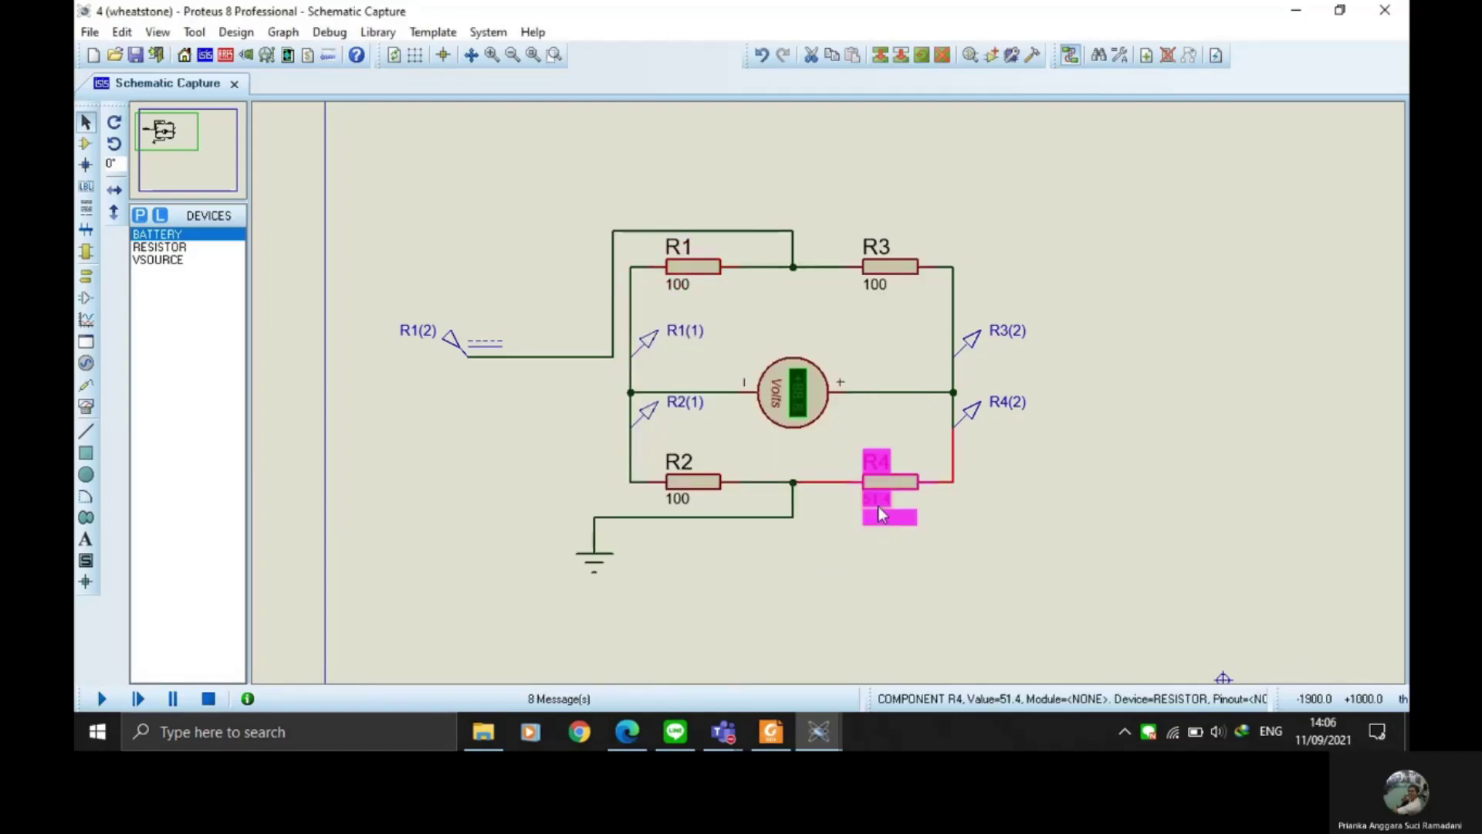
{"action": "double_click", "coordinate": [878, 507]}
{"action": "left_click", "coordinate": [811, 554]}
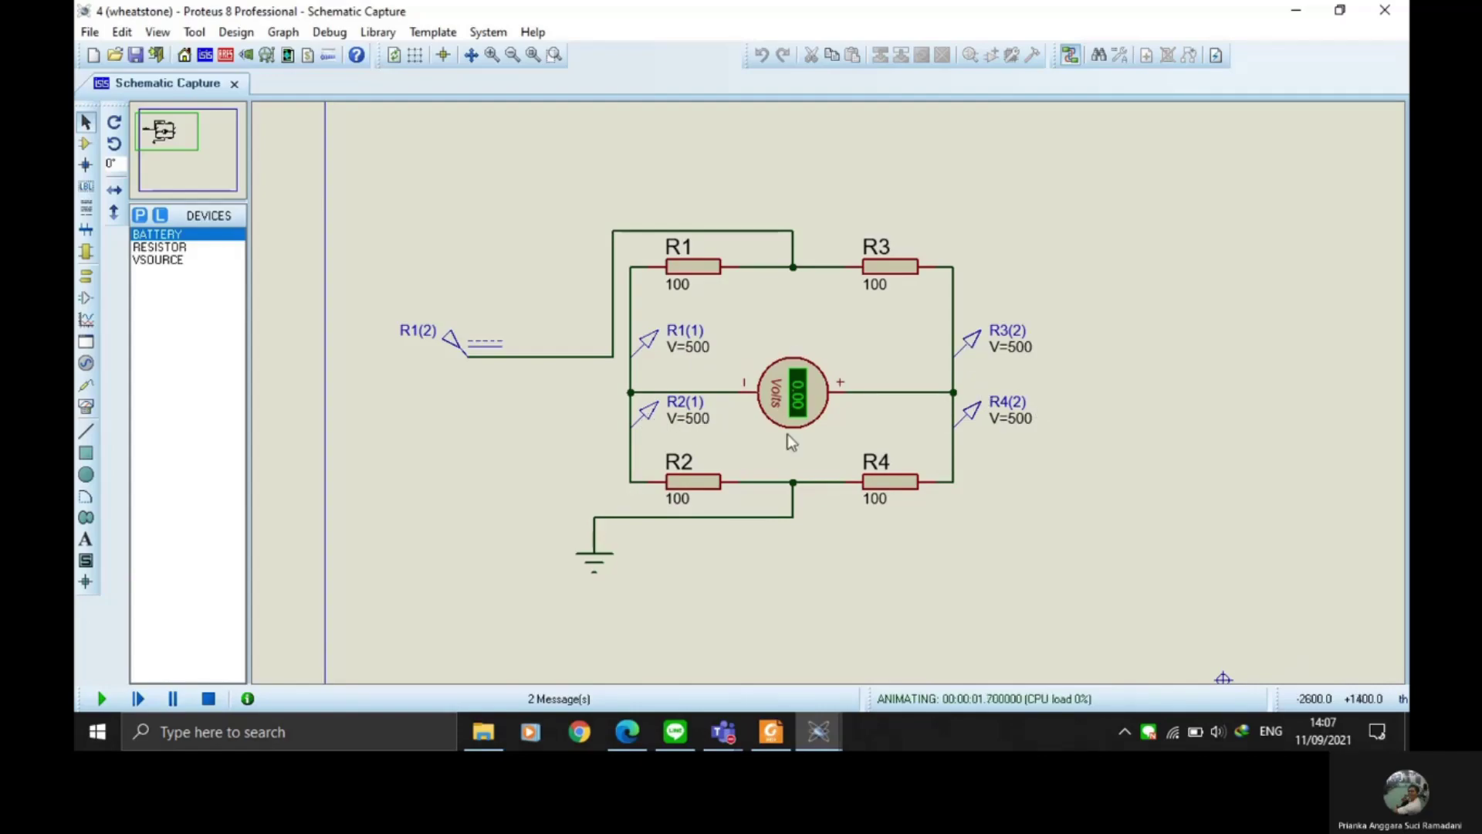
{"action": "left_click", "coordinate": [208, 698]}
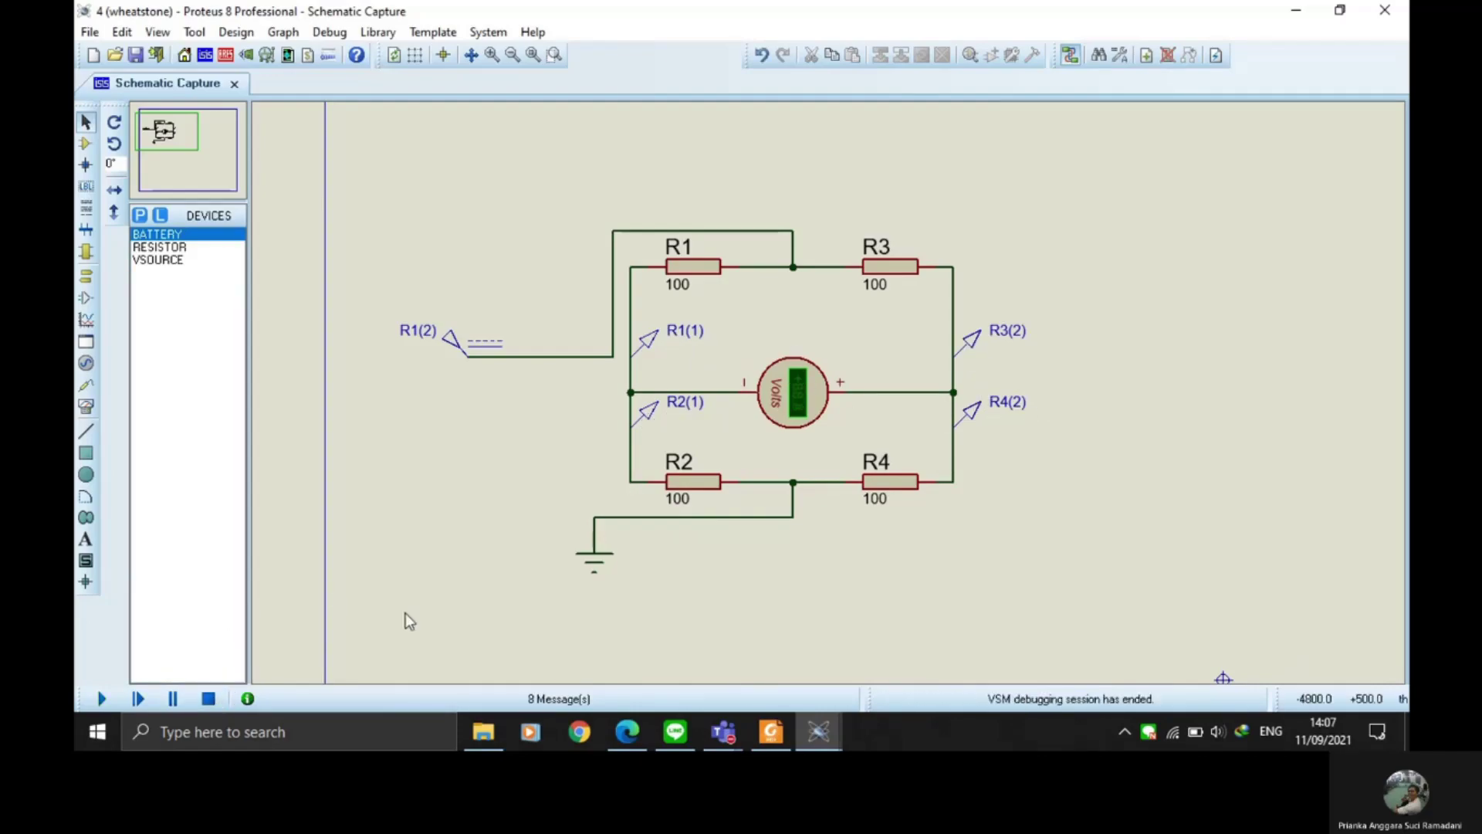
Step: Switch to the module PDF in Foxit Reader and read task 5 on the high-pass and low-pass filters
{"action": "left_click", "coordinate": [771, 730]}
{"action": "scroll", "coordinate": [718, 348], "scroll_direction": "down", "scroll_amount": 4}
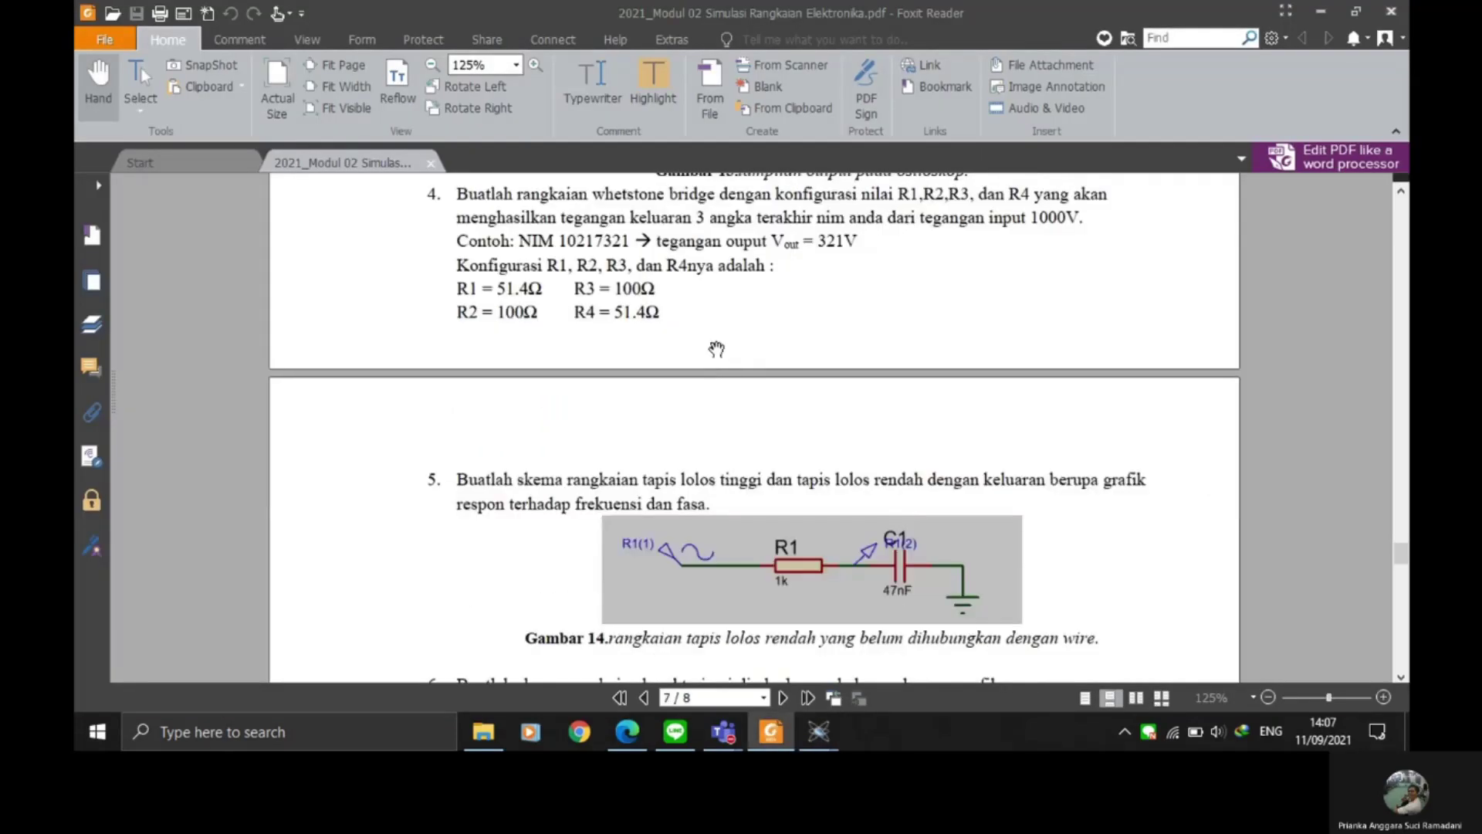
{"action": "left_click_drag", "start_coordinate": [465, 295], "coordinate": [1153, 330]}
Step: Switch to the Proteus project "5 6 (tapis dan diode)" and delete the RC filter's voltage probe and frequency response graph
{"action": "left_click", "coordinate": [819, 731]}
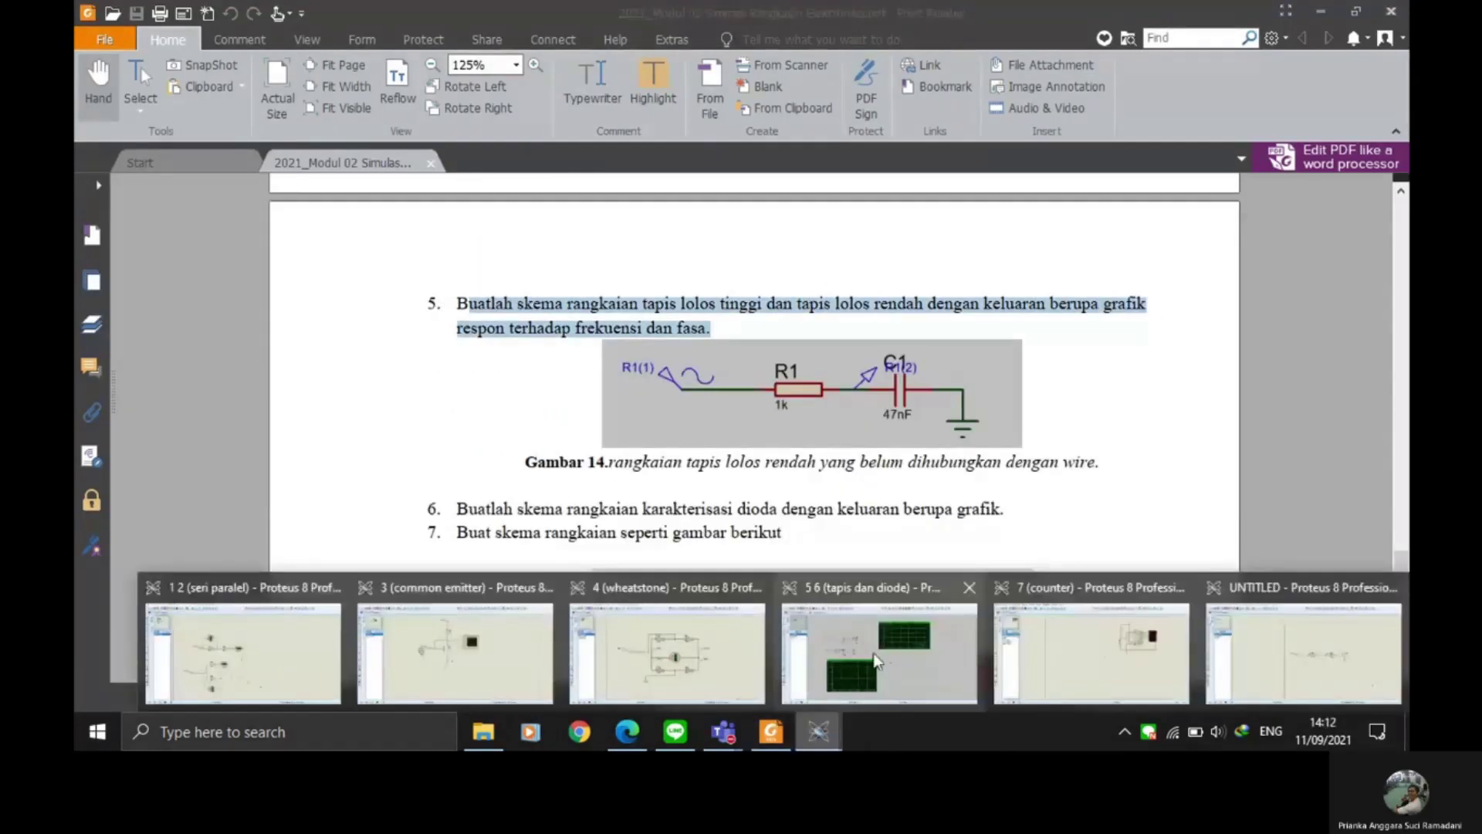
{"action": "left_click", "coordinate": [877, 660]}
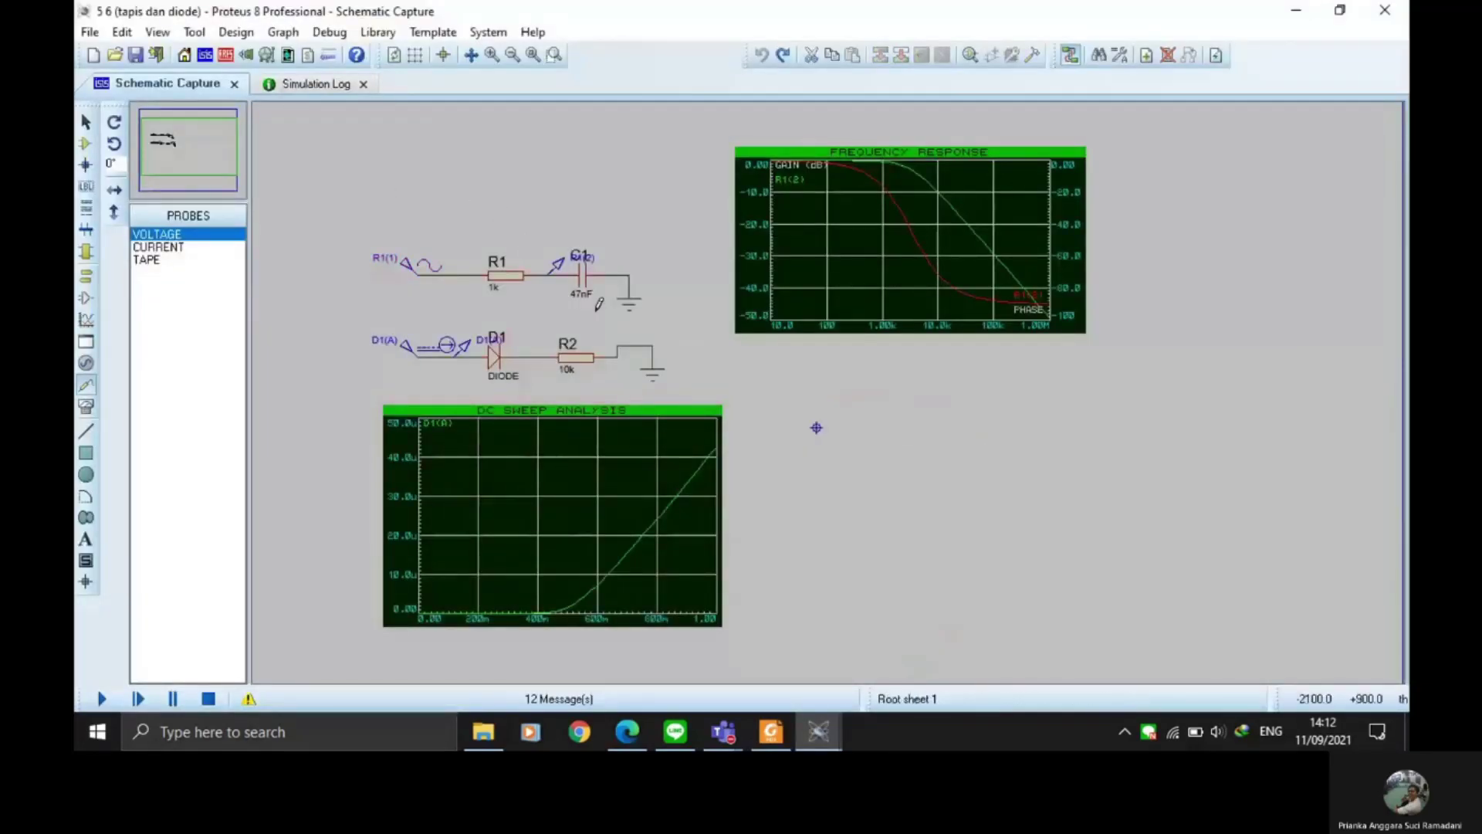
{"action": "left_click", "coordinate": [556, 270]}
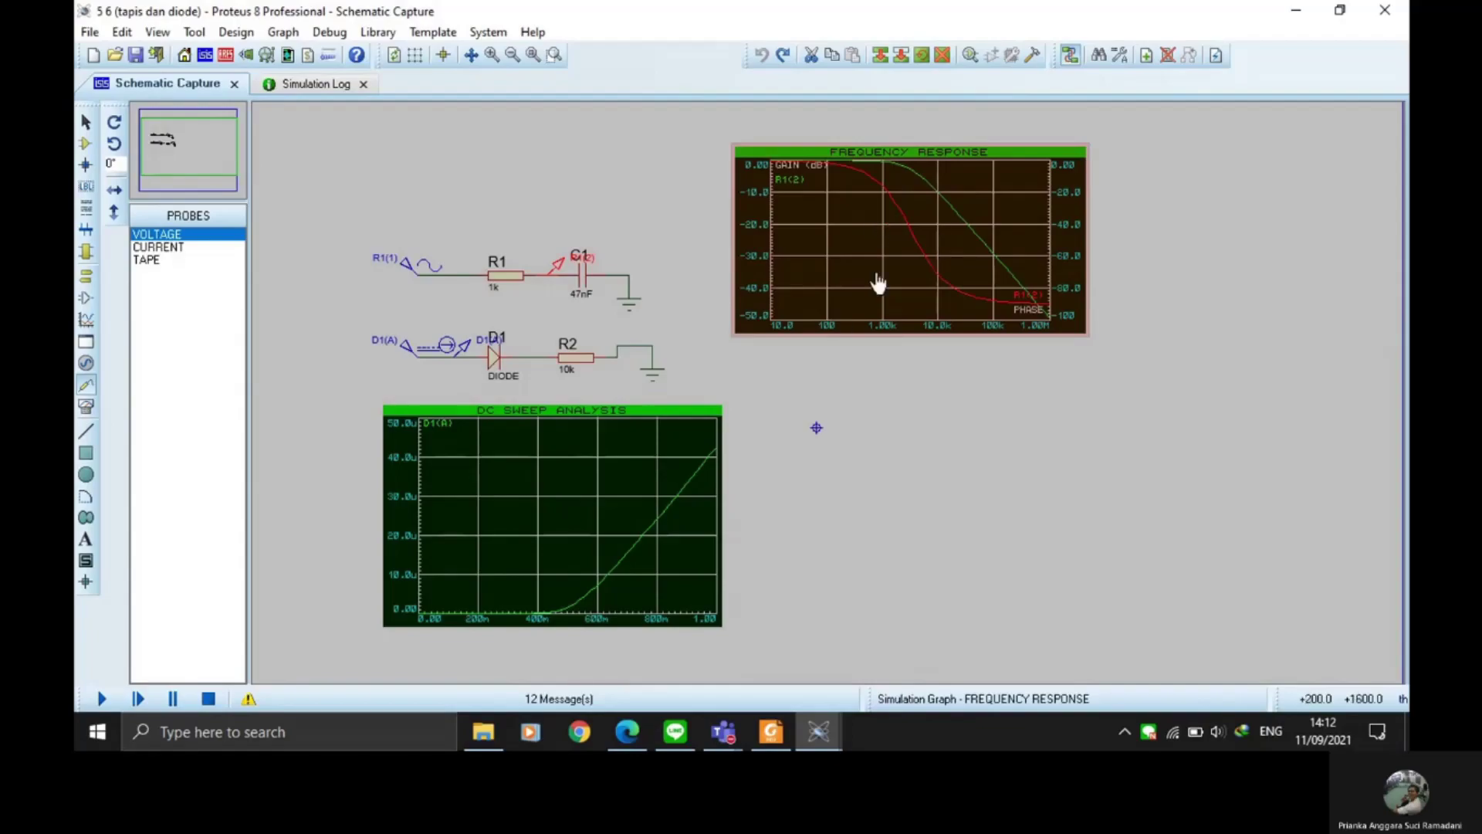
{"action": "double_click", "coordinate": [557, 264]}
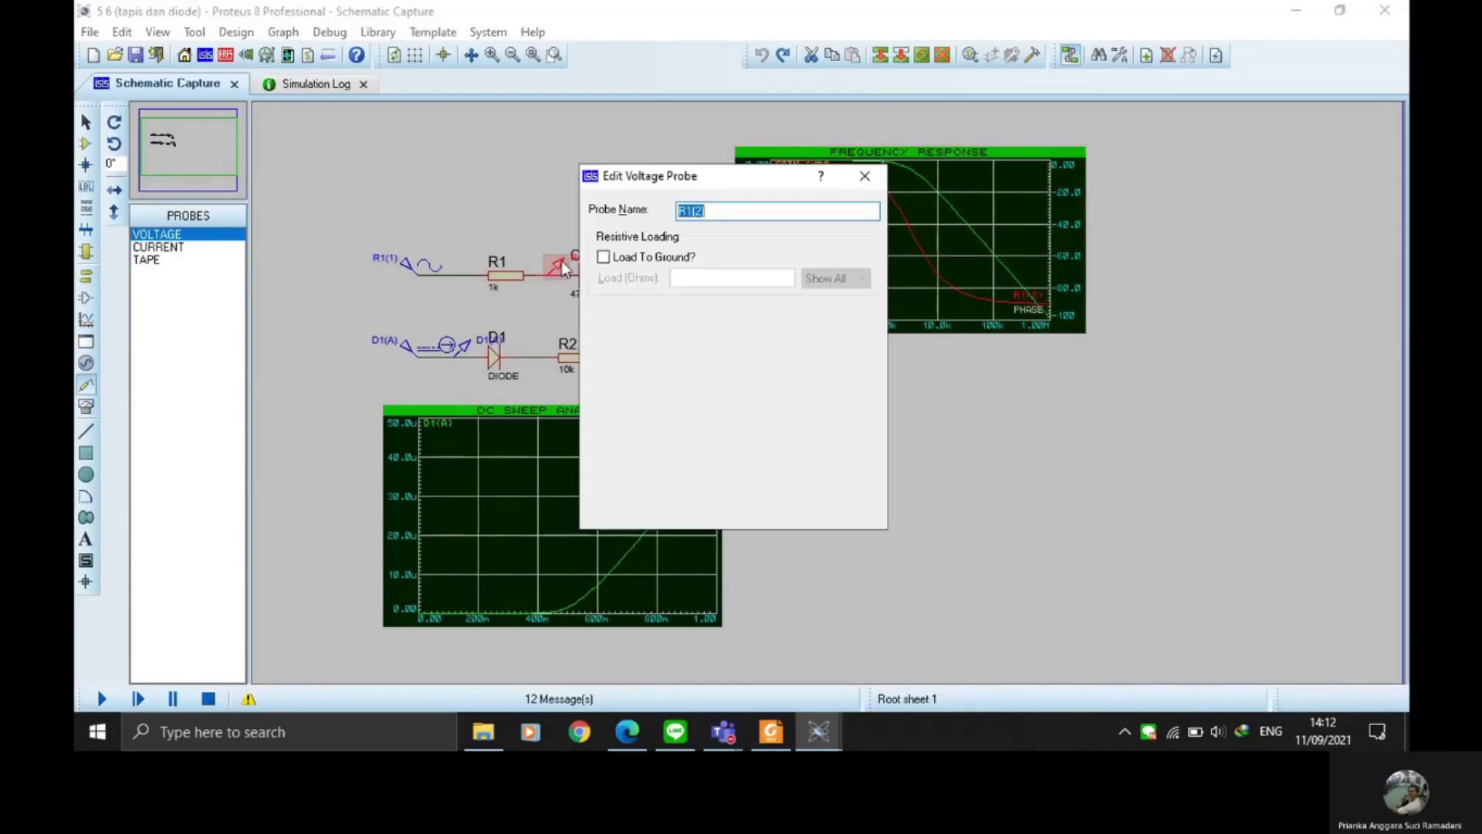
{"action": "left_click", "coordinate": [844, 513]}
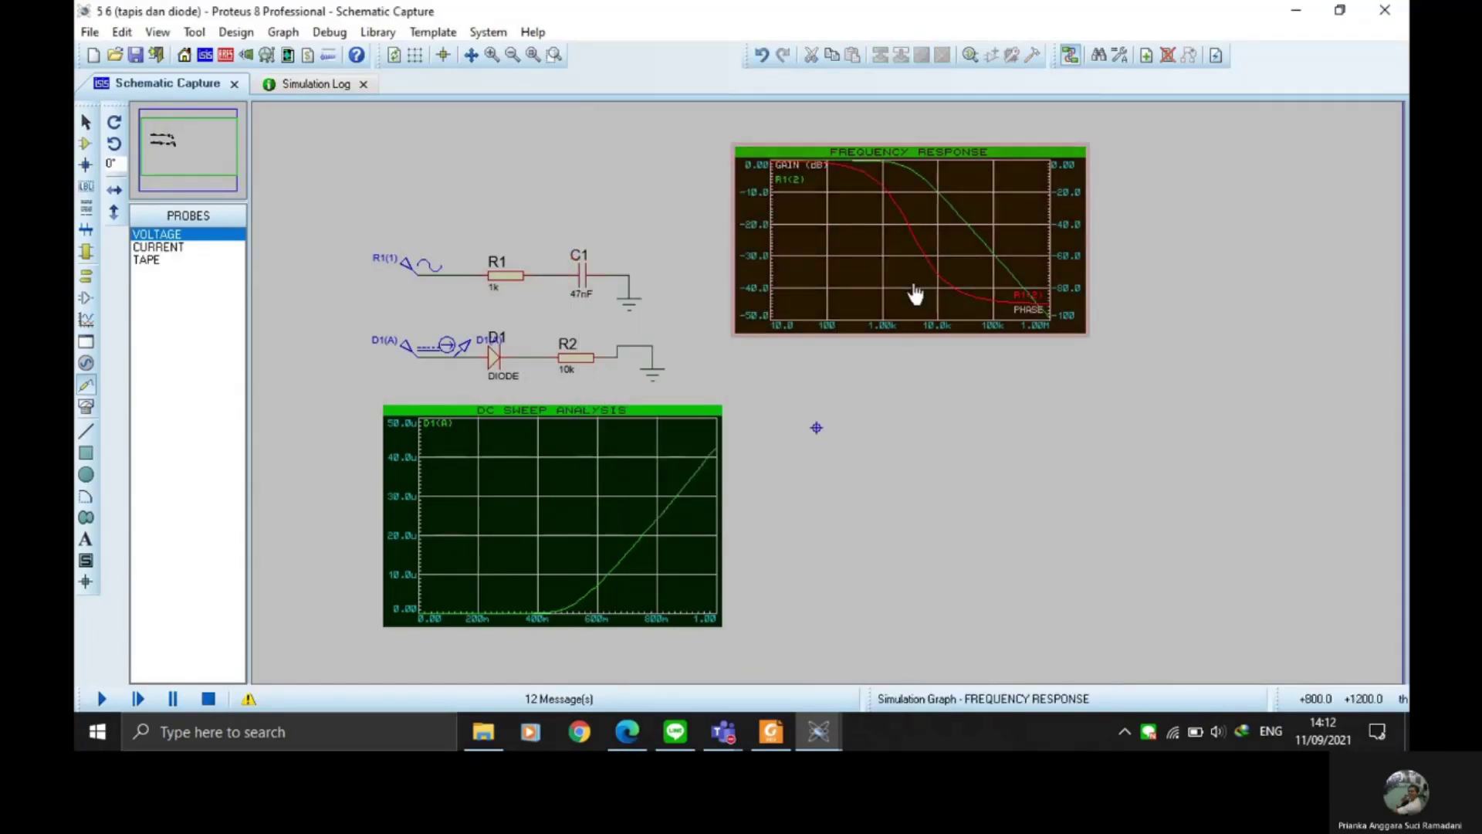
{"action": "key", "text": "Delete"}
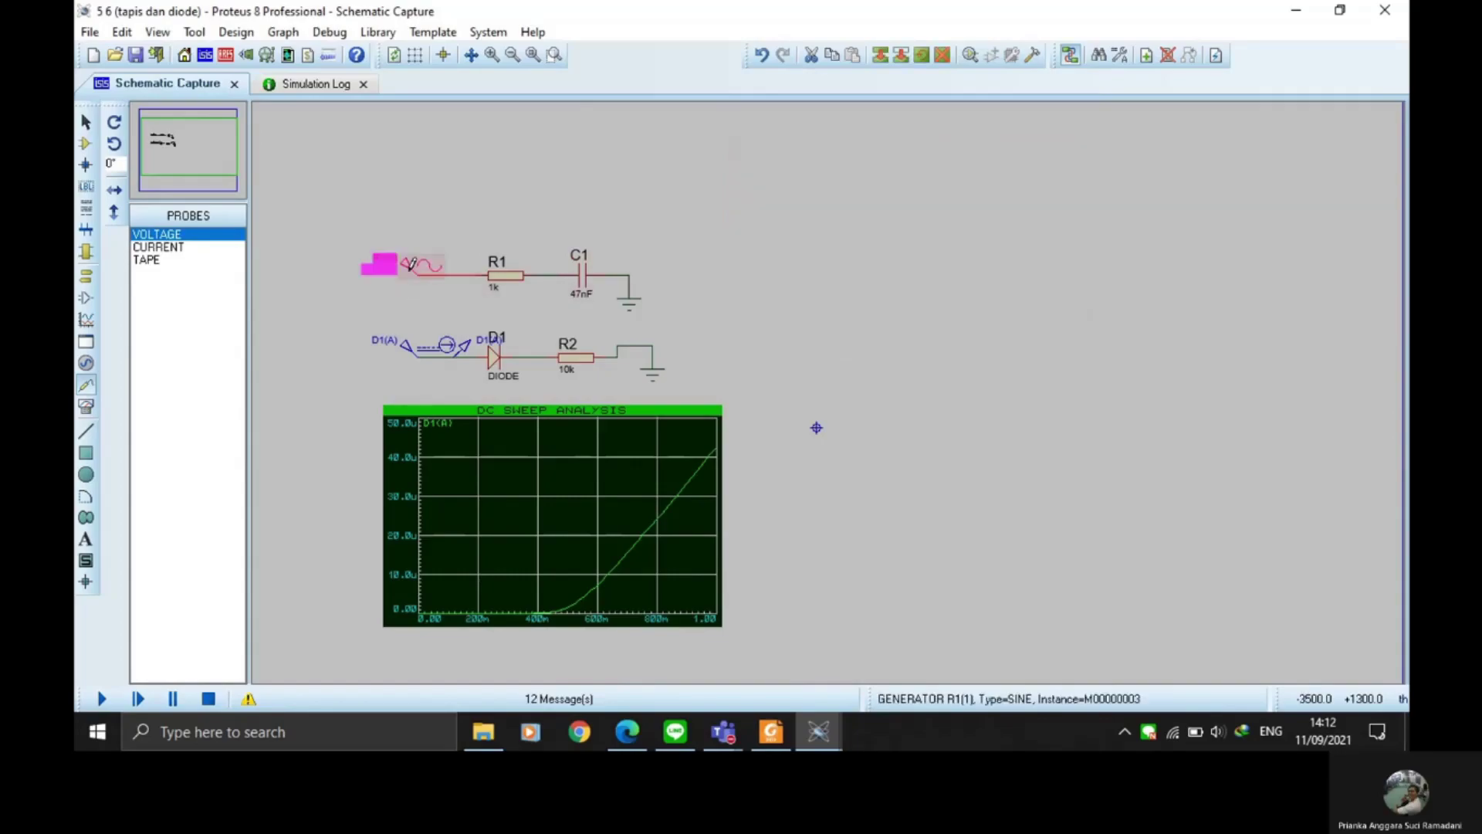
Step: Check the RC filter's sine generator settings, and place a voltage probe on the wire between R1 and C1
{"action": "double_click", "coordinate": [417, 265]}
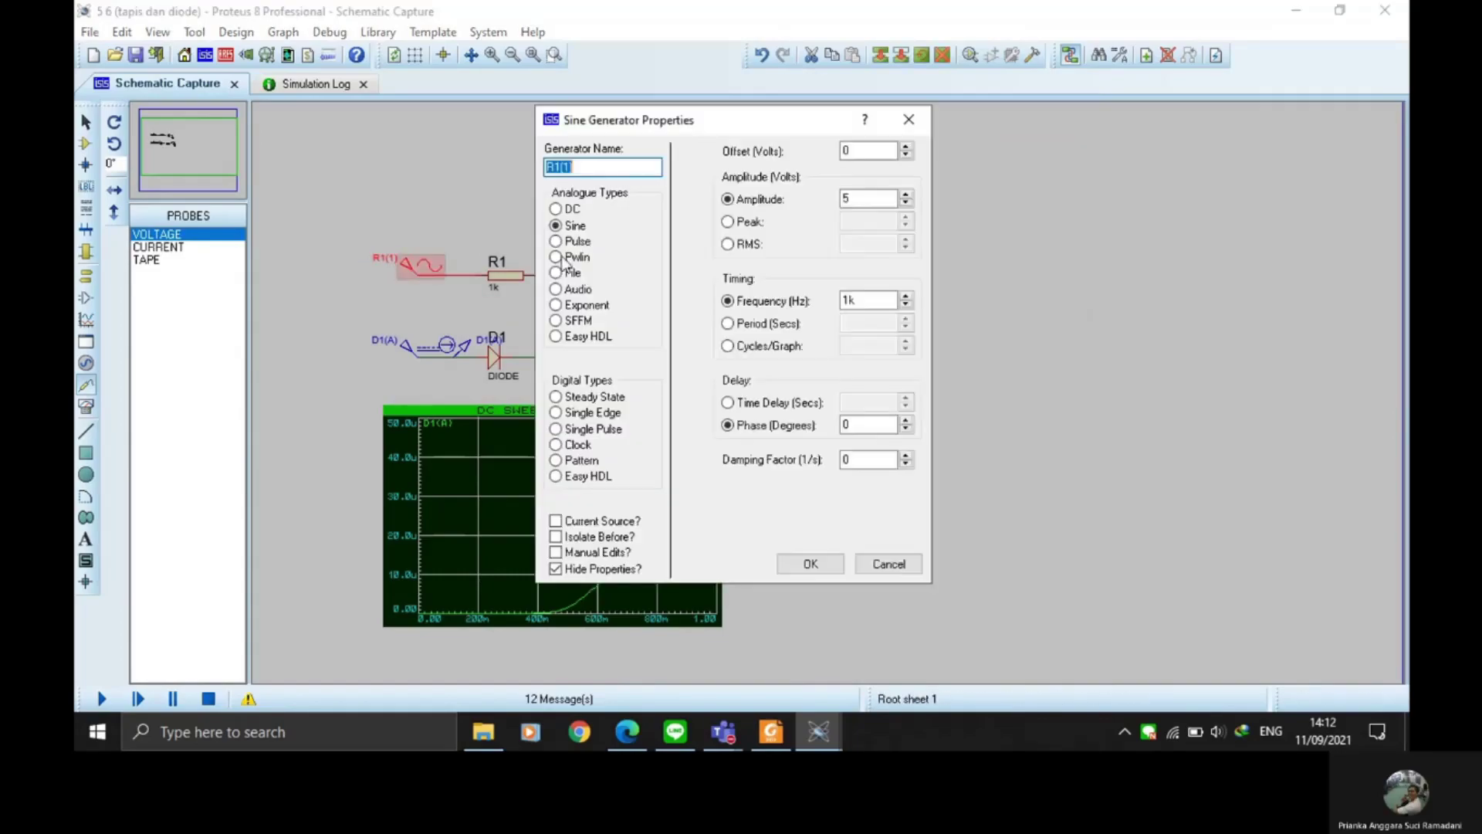
{"action": "left_click", "coordinate": [822, 563]}
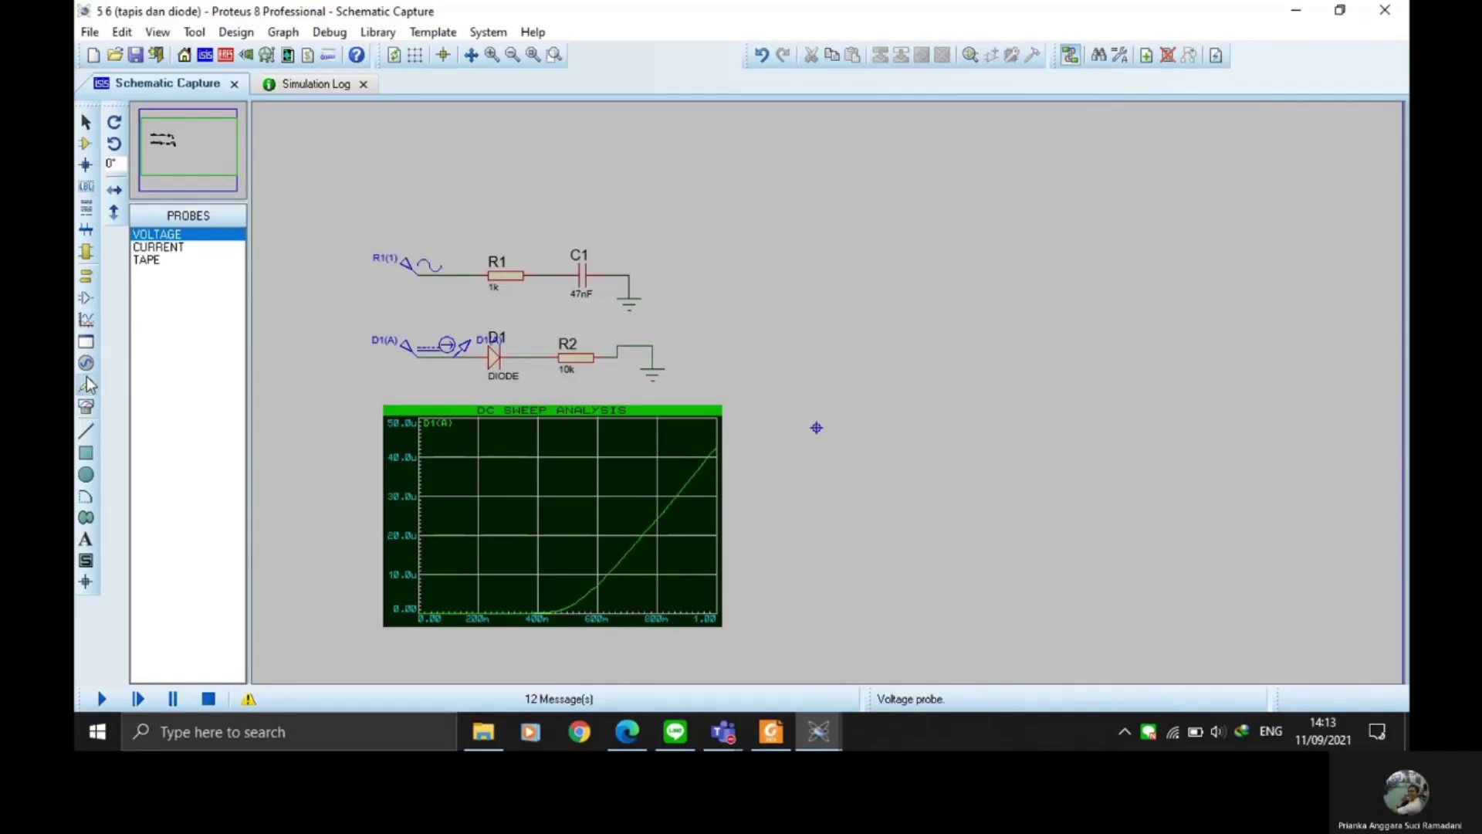
{"action": "left_click", "coordinate": [162, 234]}
{"action": "left_click", "coordinate": [551, 272]}
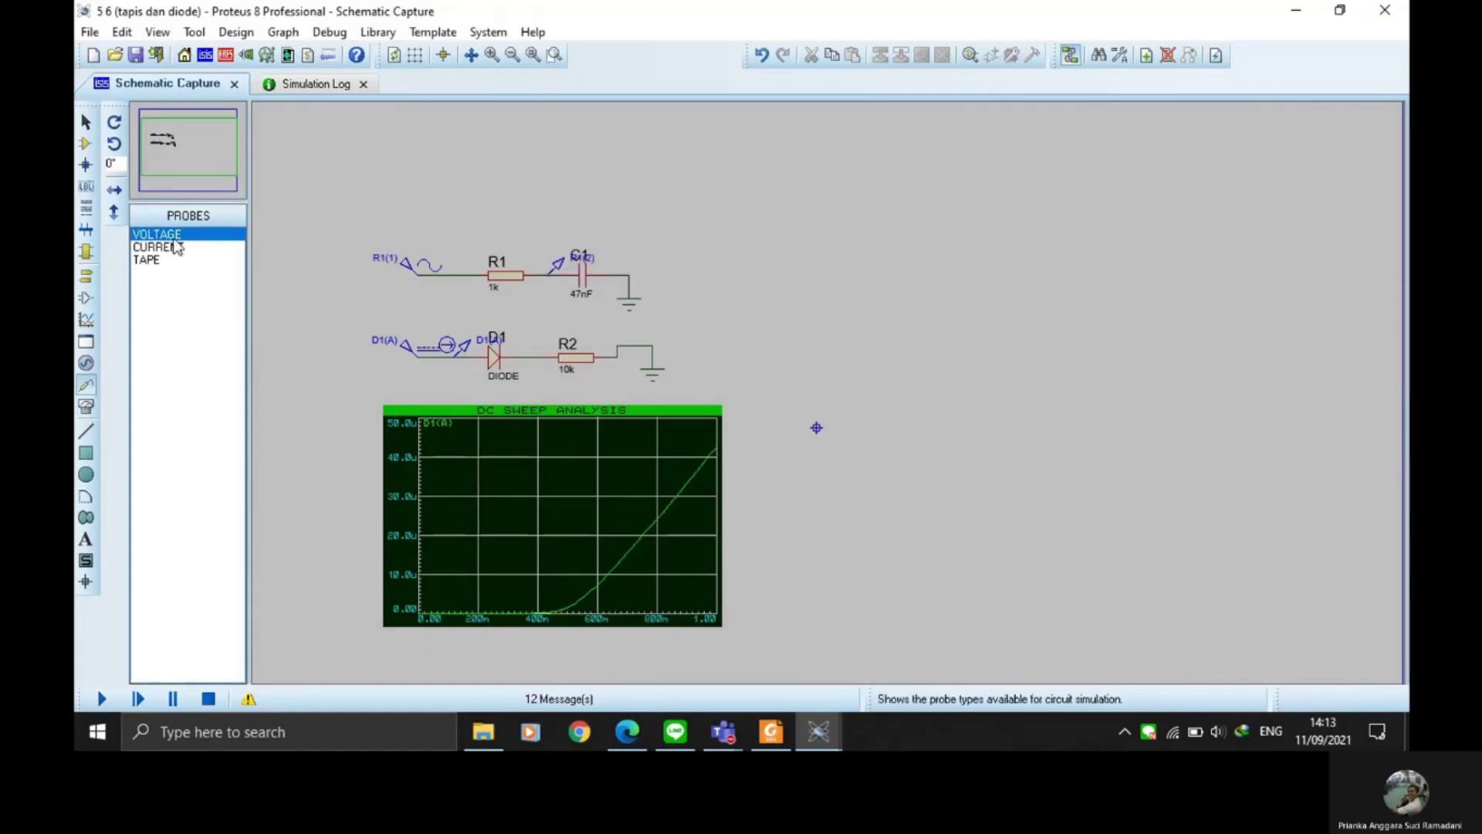
Step: Draw a frequency graph beside the RC filter and add the R1(2) probe to both its gain and phase axes
{"action": "left_click", "coordinate": [88, 321]}
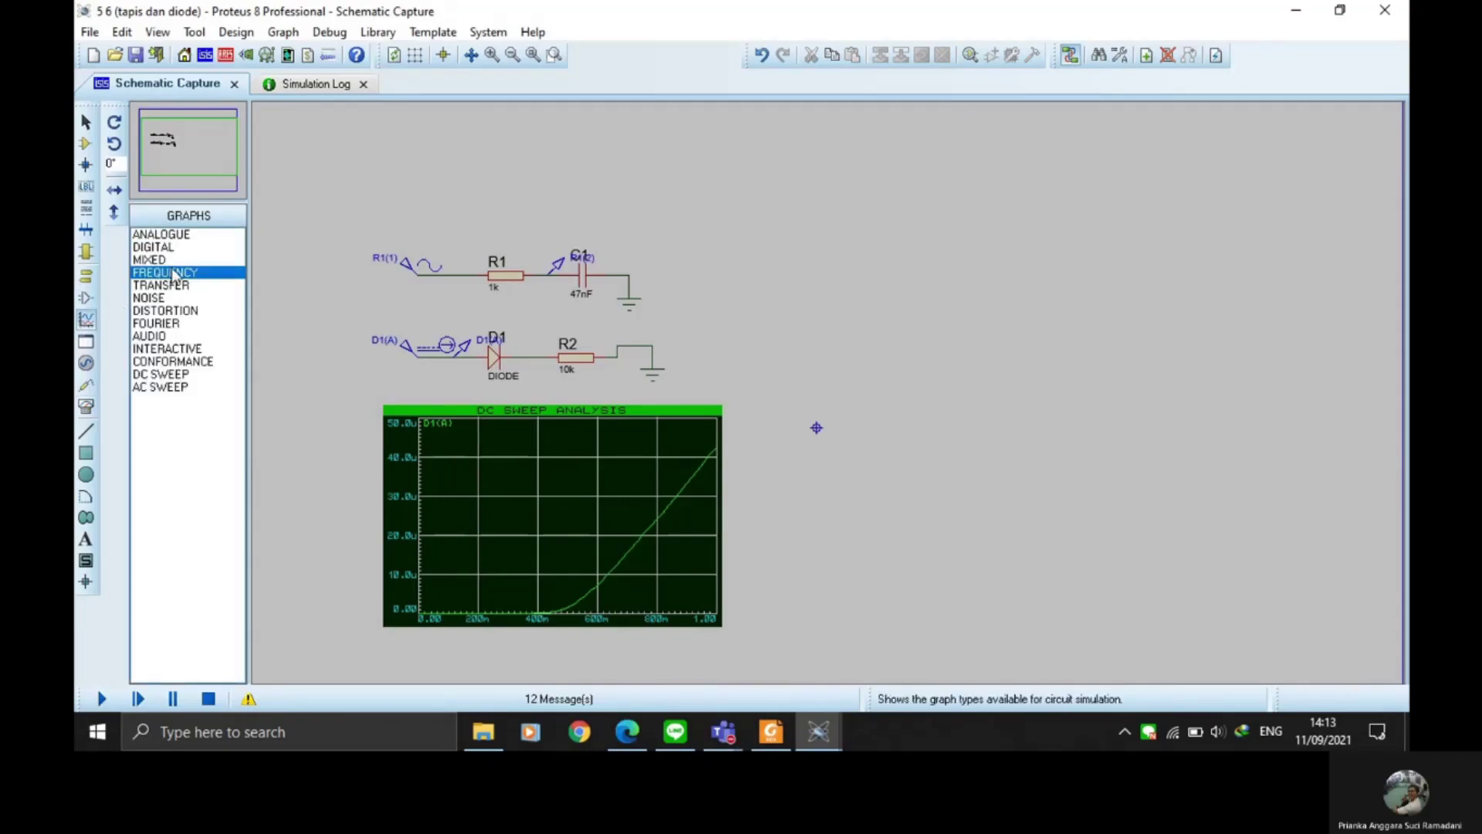
{"action": "left_click_drag", "start_coordinate": [723, 217], "coordinate": [1073, 378]}
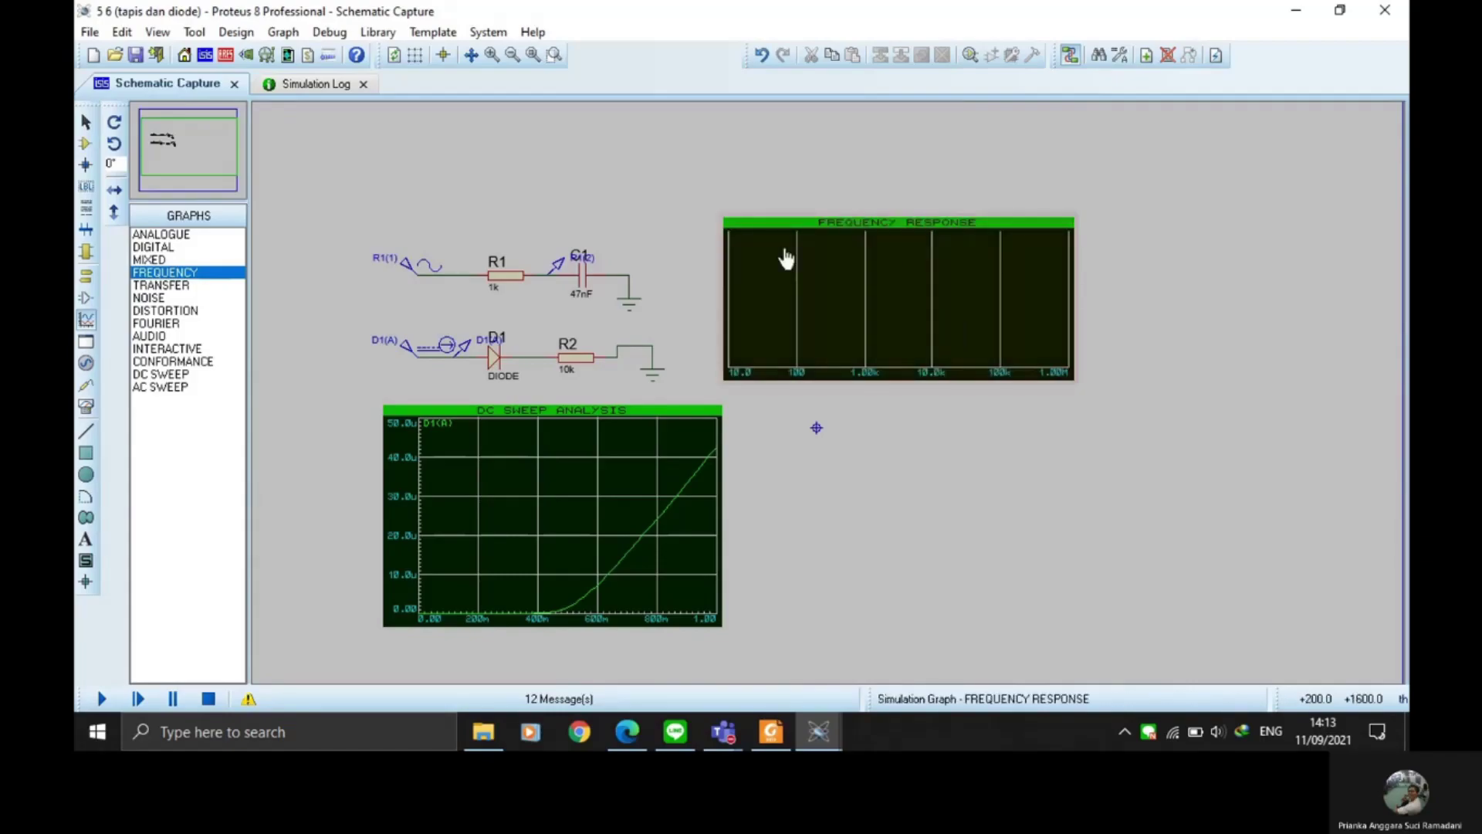
{"action": "left_click", "coordinate": [583, 268]}
{"action": "left_click_drag", "start_coordinate": [586, 268], "coordinate": [760, 244]}
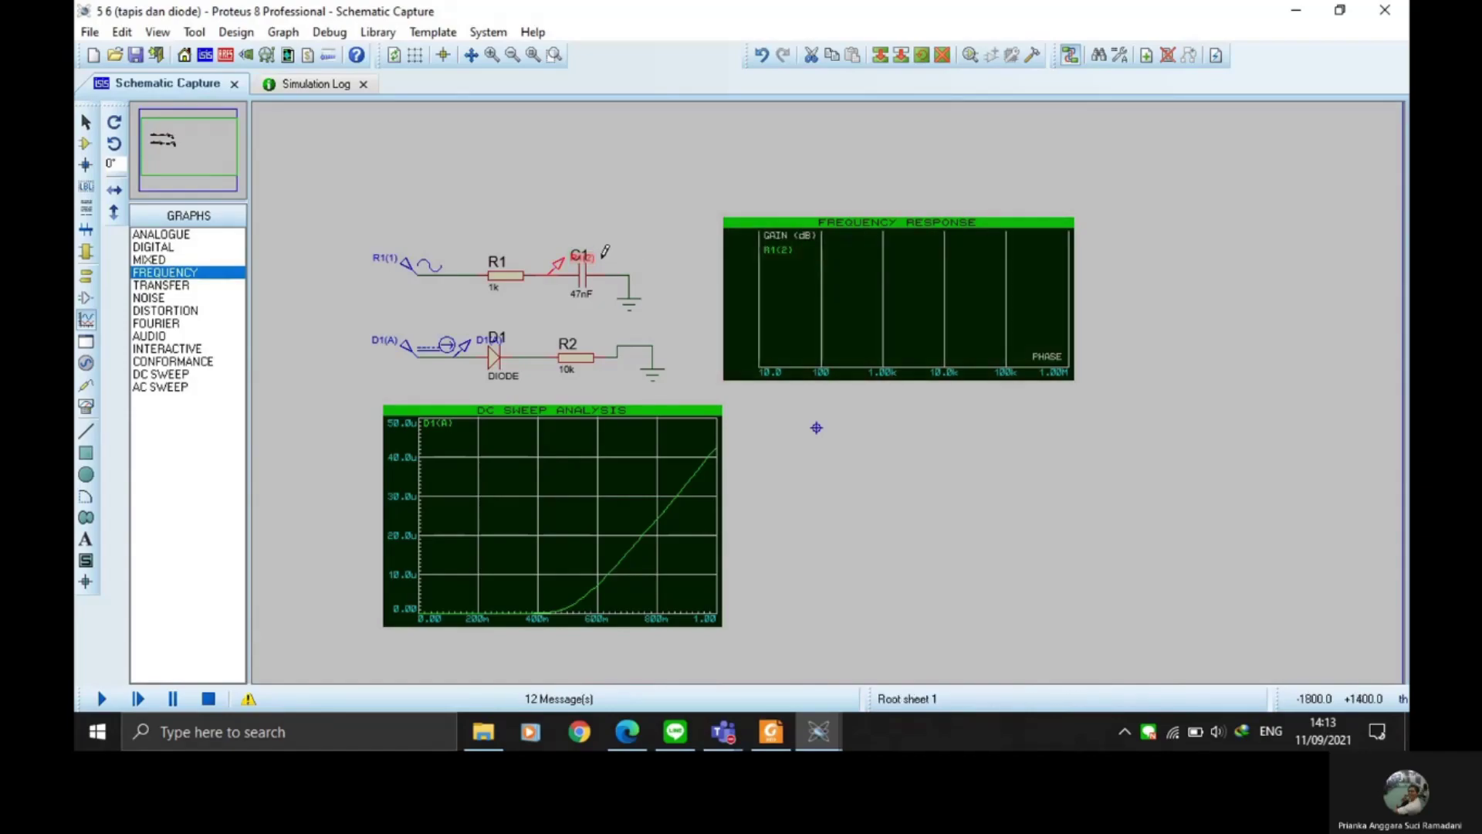
{"action": "left_click_drag", "start_coordinate": [582, 257], "coordinate": [980, 328]}
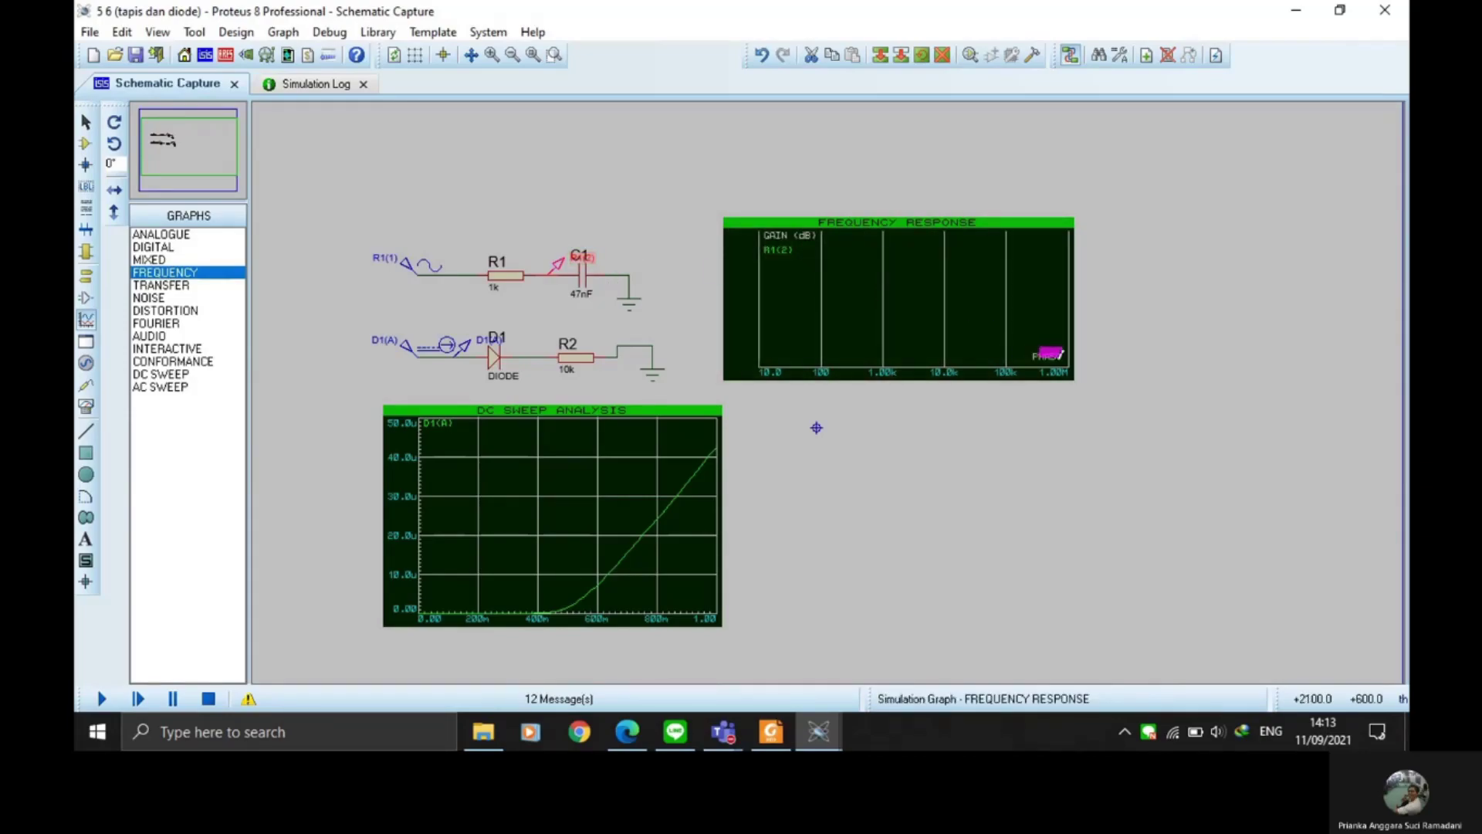
{"action": "left_click_drag", "start_coordinate": [1060, 354], "coordinate": [1058, 356]}
Step: Set the frequency graph's reference to generator R1(1)
{"action": "right_click", "coordinate": [908, 242]}
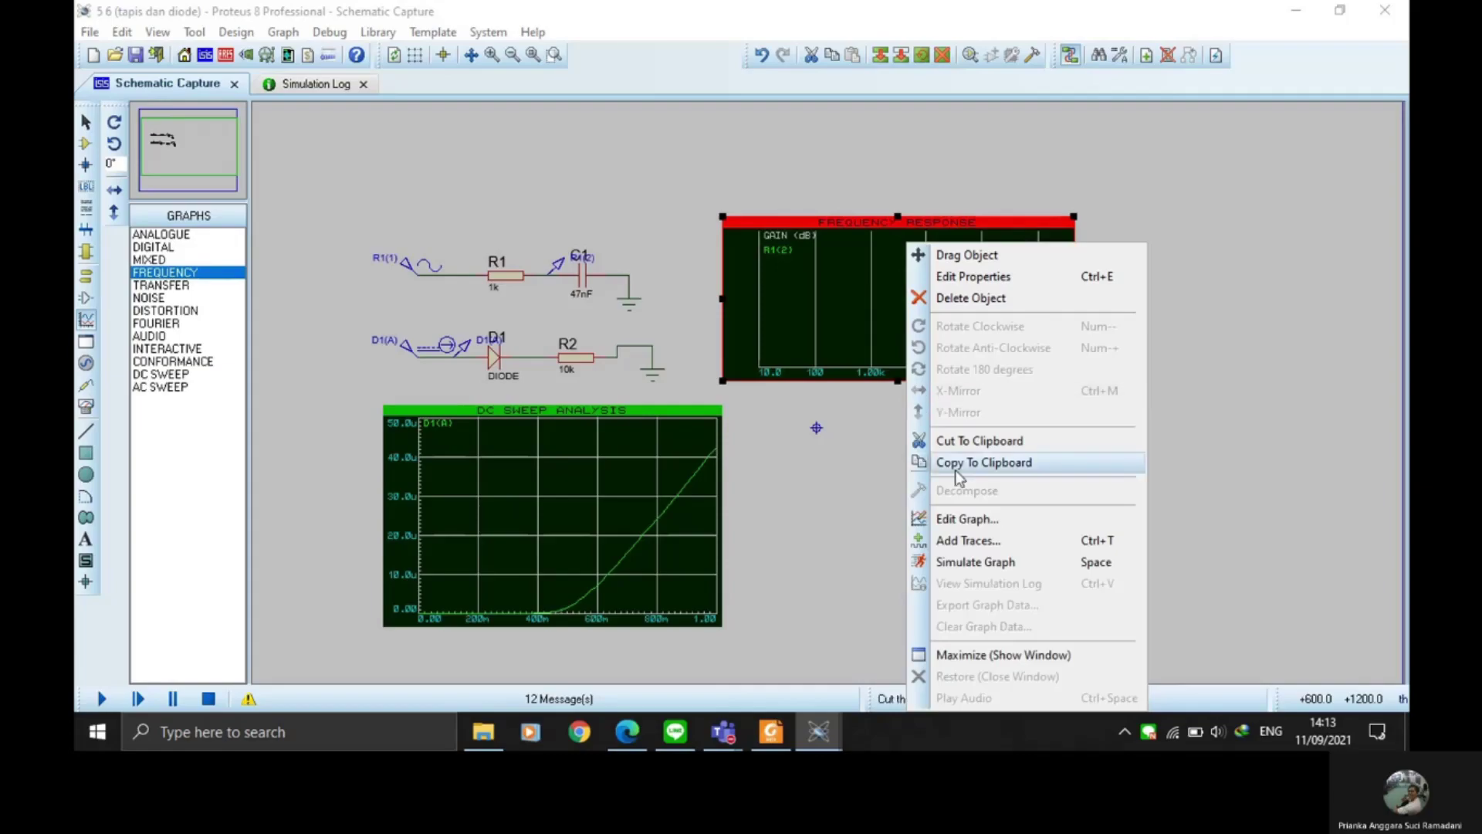
{"action": "left_click", "coordinate": [968, 519]}
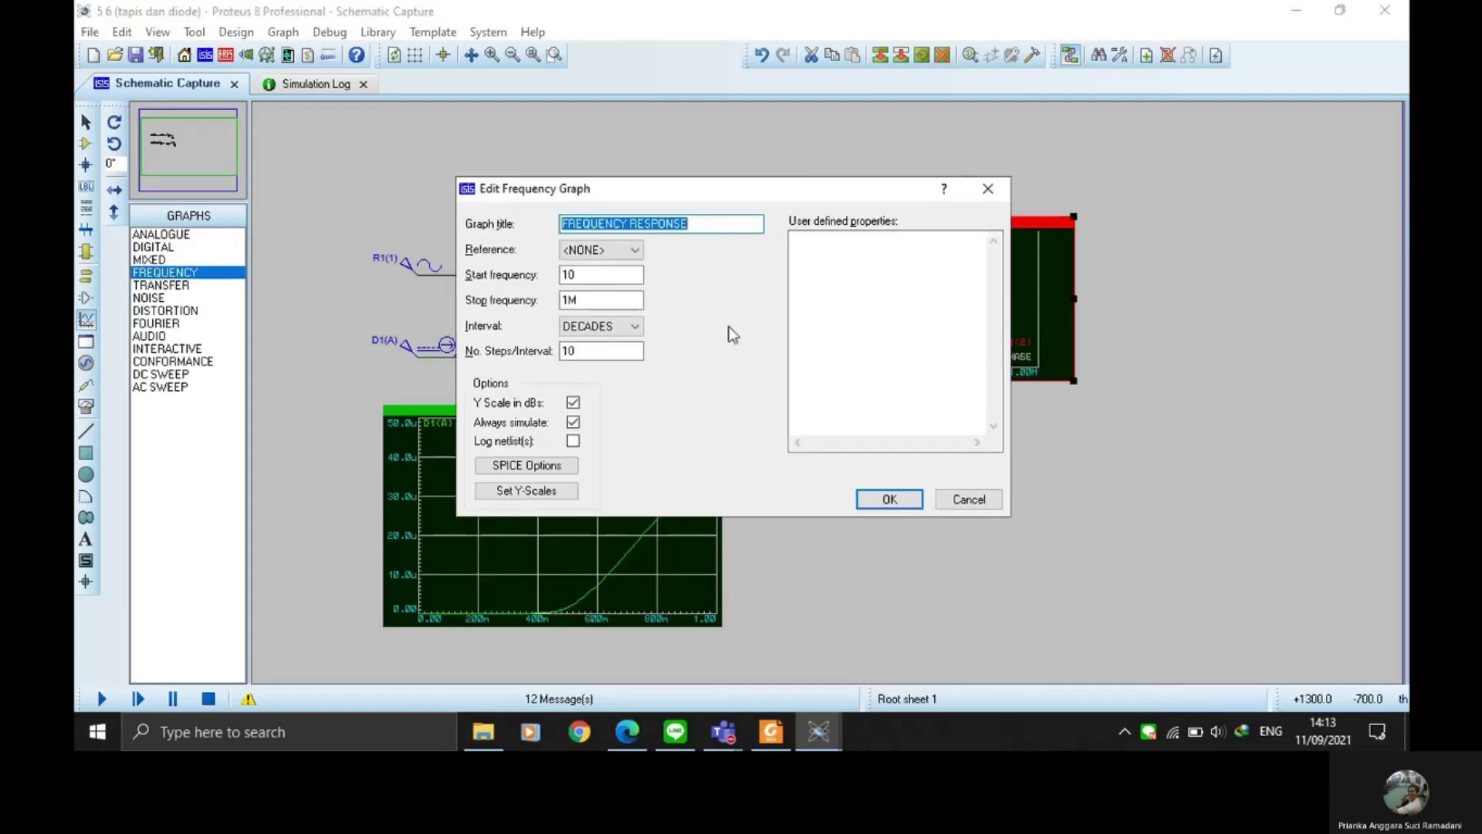
{"action": "left_click", "coordinate": [616, 254]}
{"action": "left_click", "coordinate": [589, 300]}
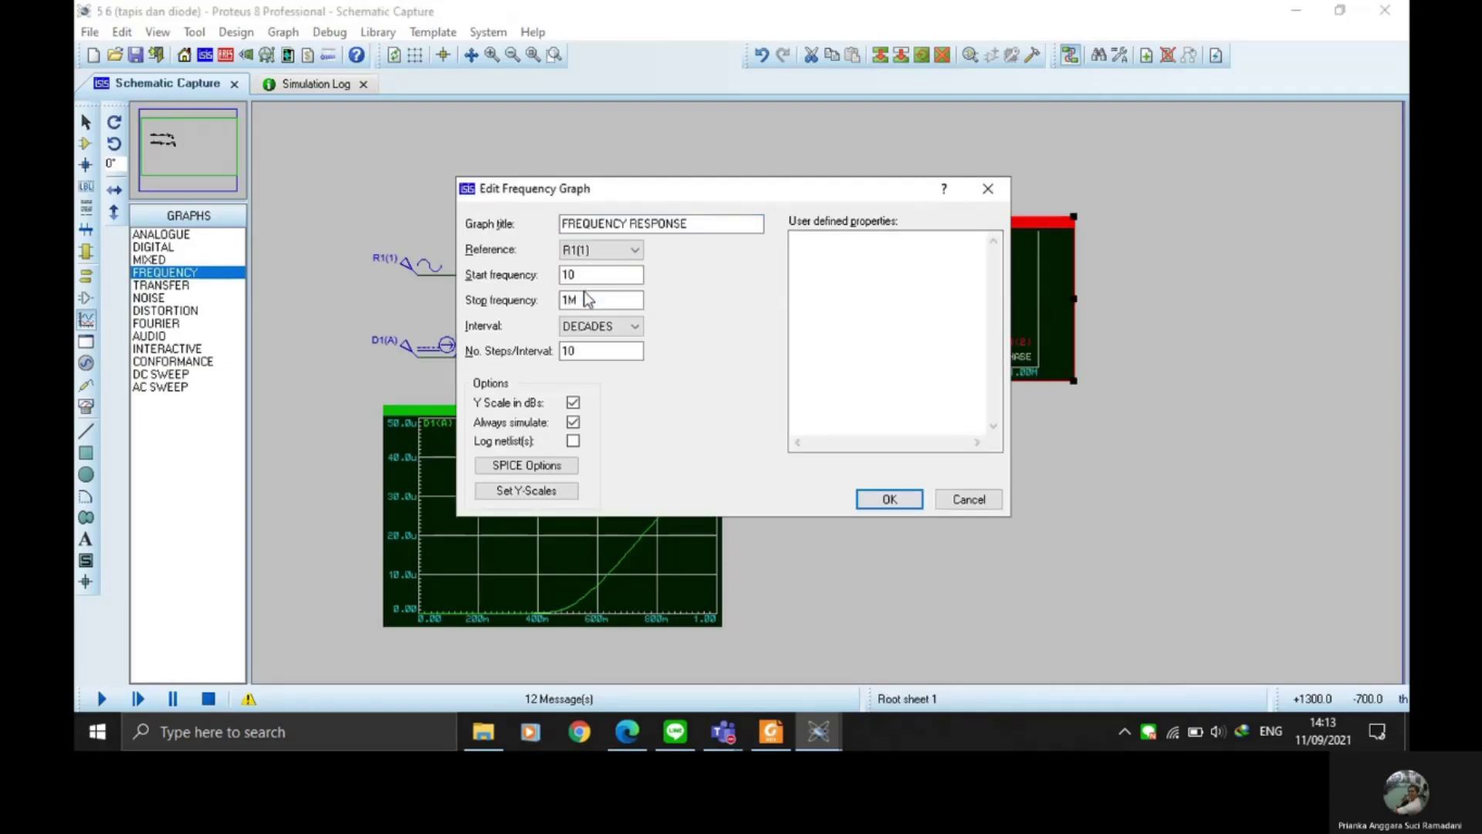
{"action": "left_click", "coordinate": [888, 499]}
Step: Simulate the frequency response graph, and extend its upper edge on the schematic to make it taller
{"action": "left_click", "coordinate": [701, 386]}
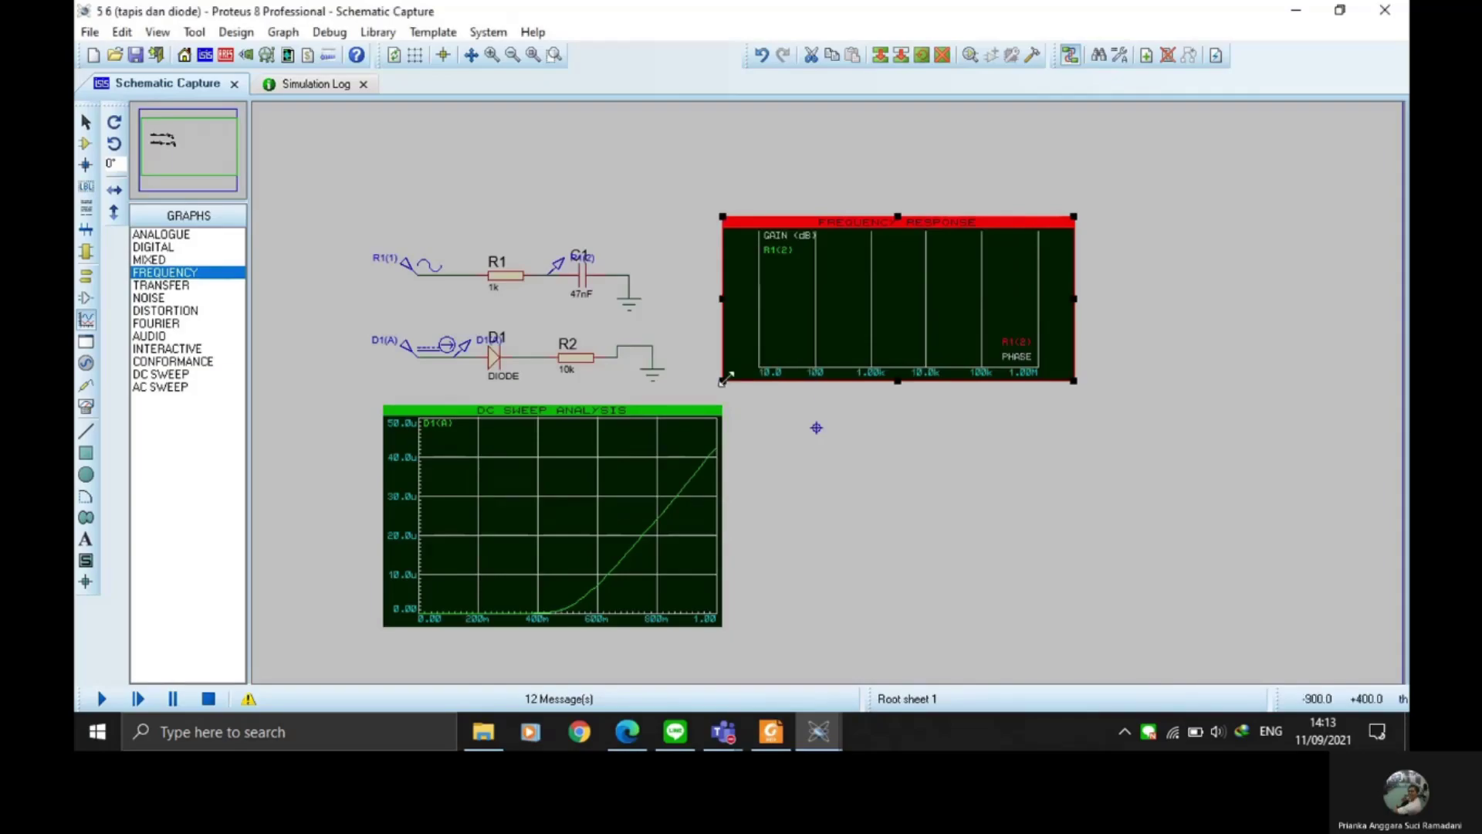
{"action": "left_click", "coordinate": [708, 396]}
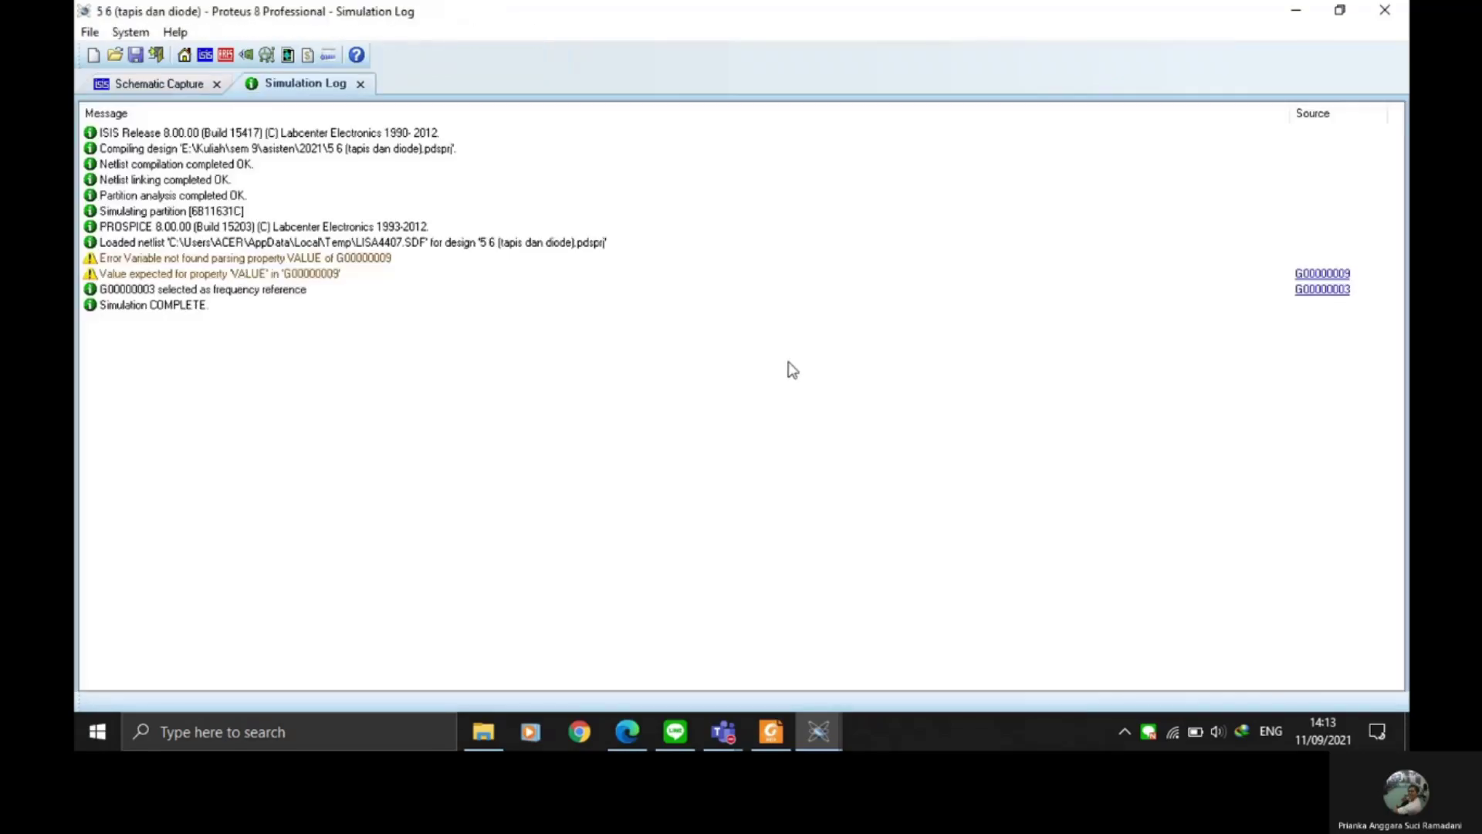
{"action": "left_click", "coordinate": [185, 80]}
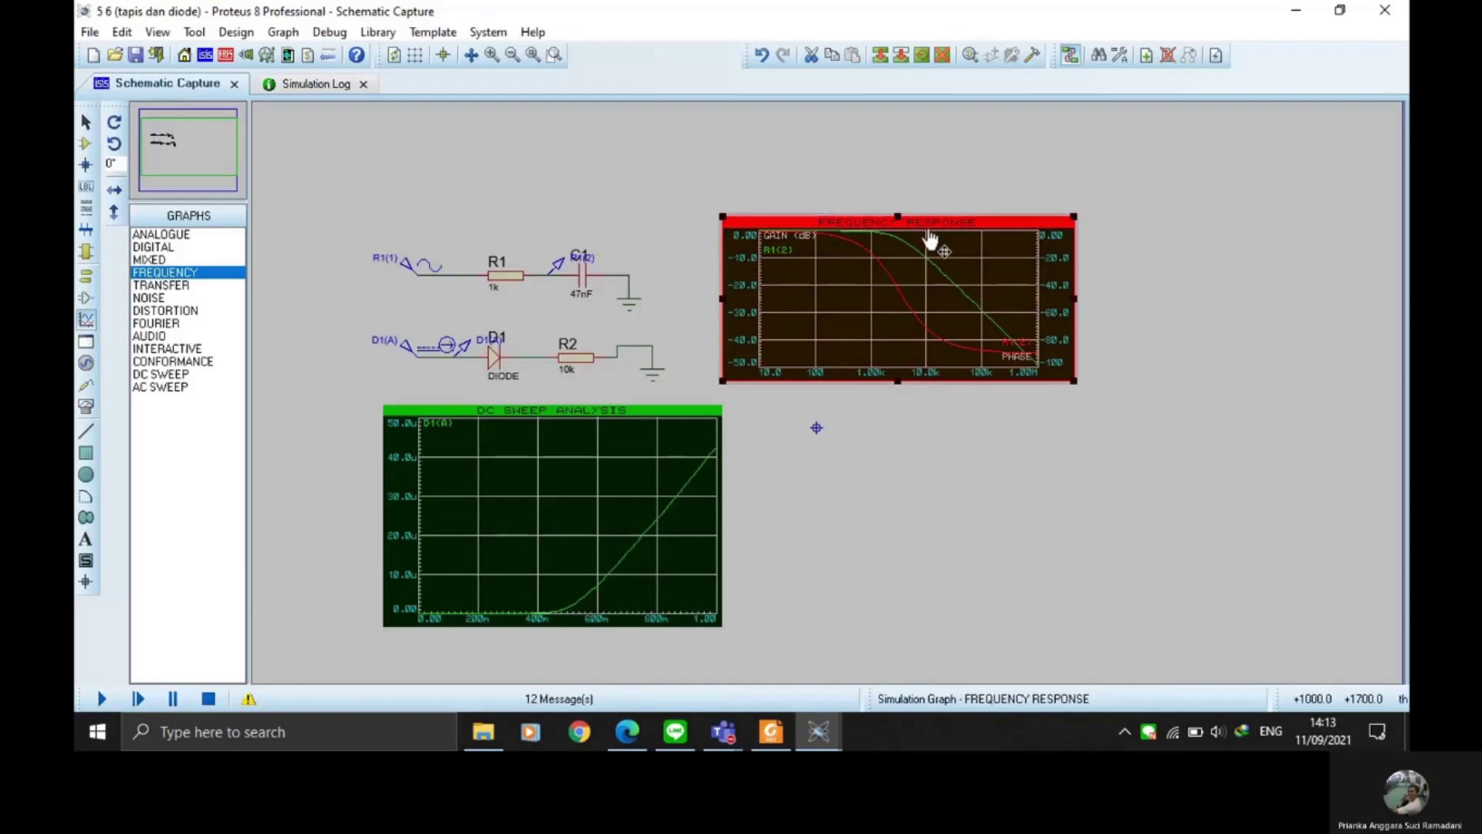
{"action": "left_click_drag", "start_coordinate": [904, 212], "coordinate": [898, 170]}
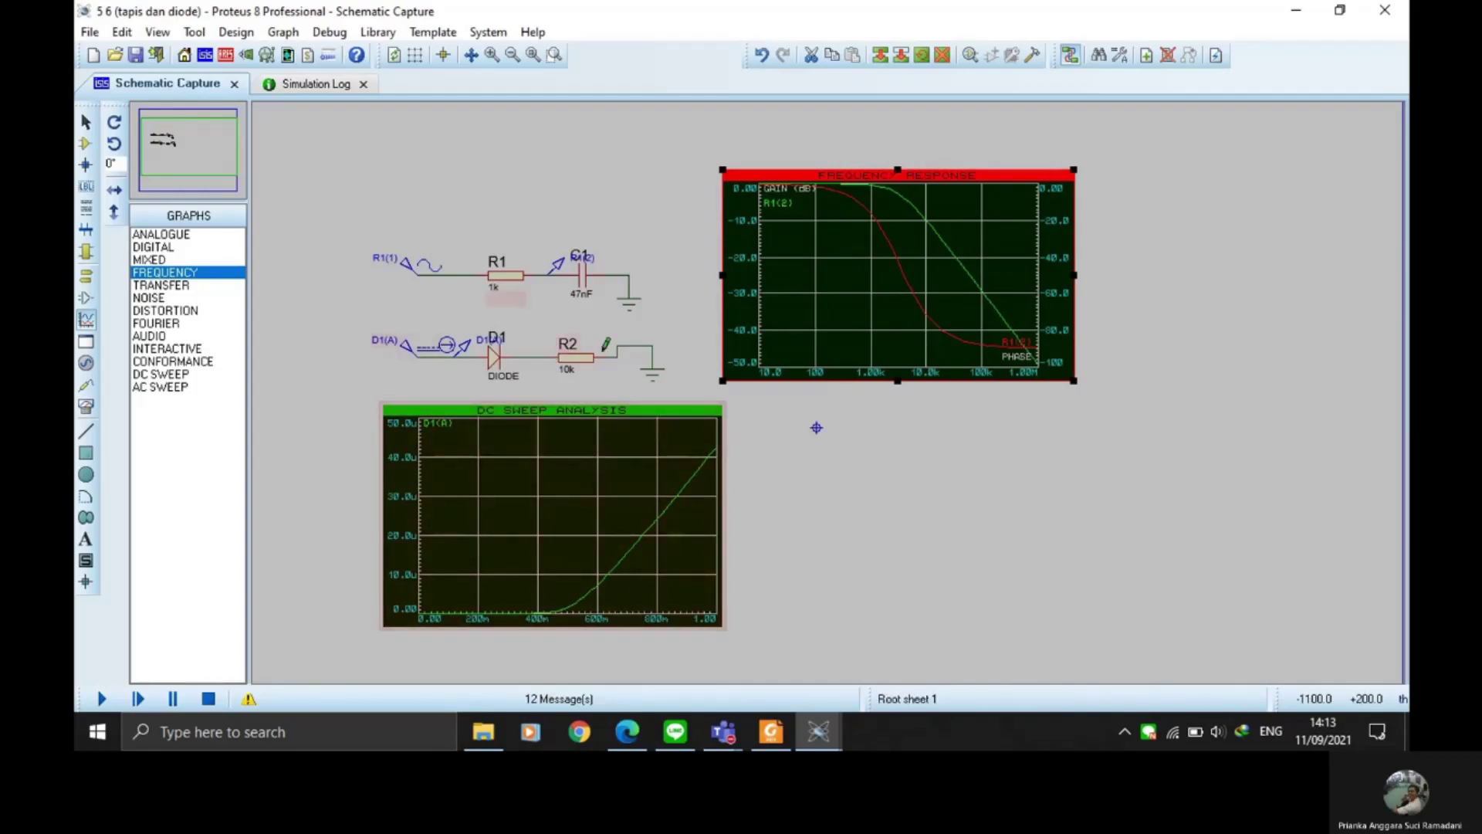
Step: Check the diode circuit's DC generator properties, and delete its current probe, DC generator and DC sweep graph
{"action": "left_click", "coordinate": [463, 349]}
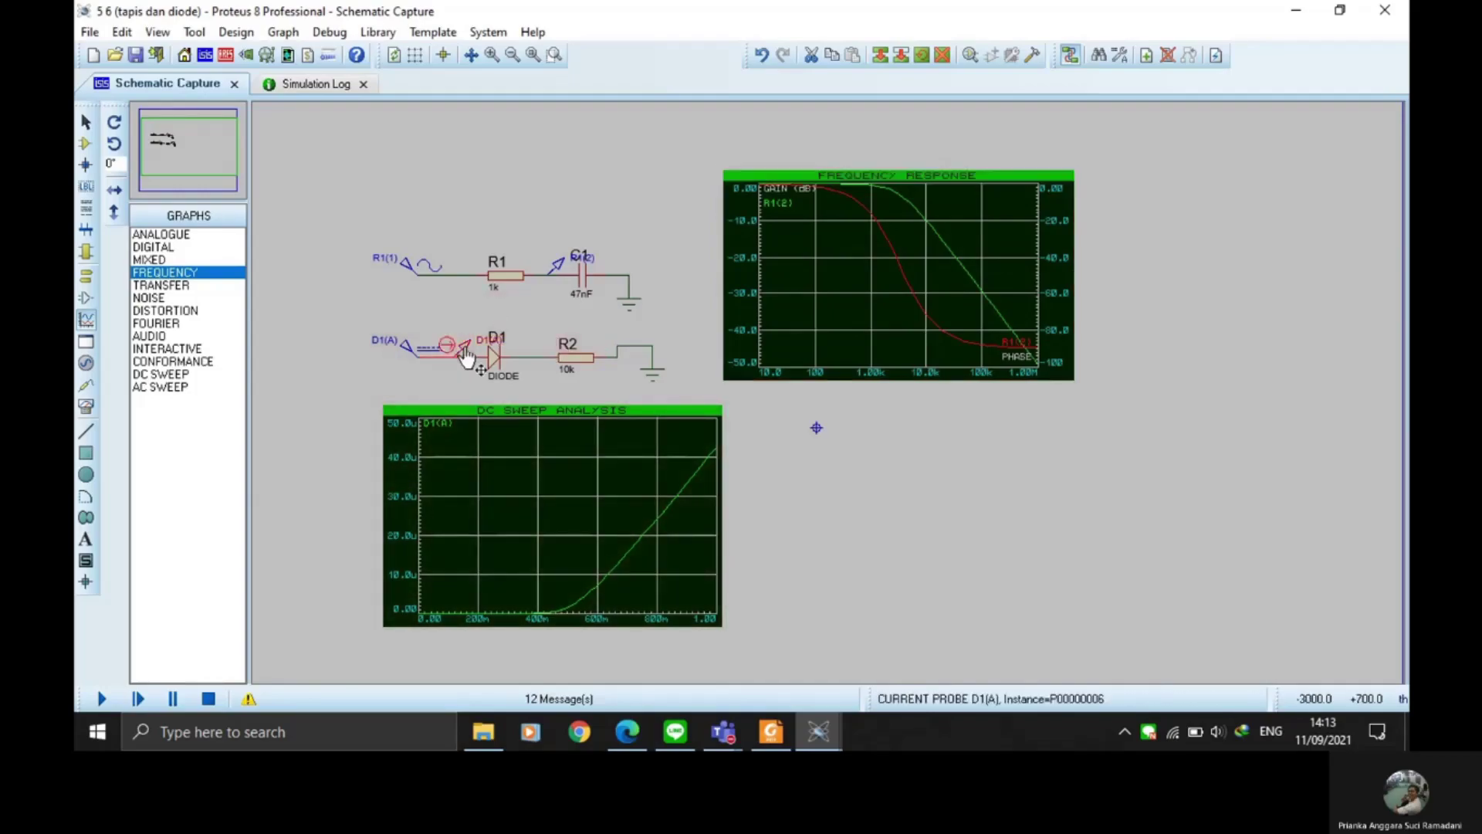
{"action": "double_click", "coordinate": [406, 347]}
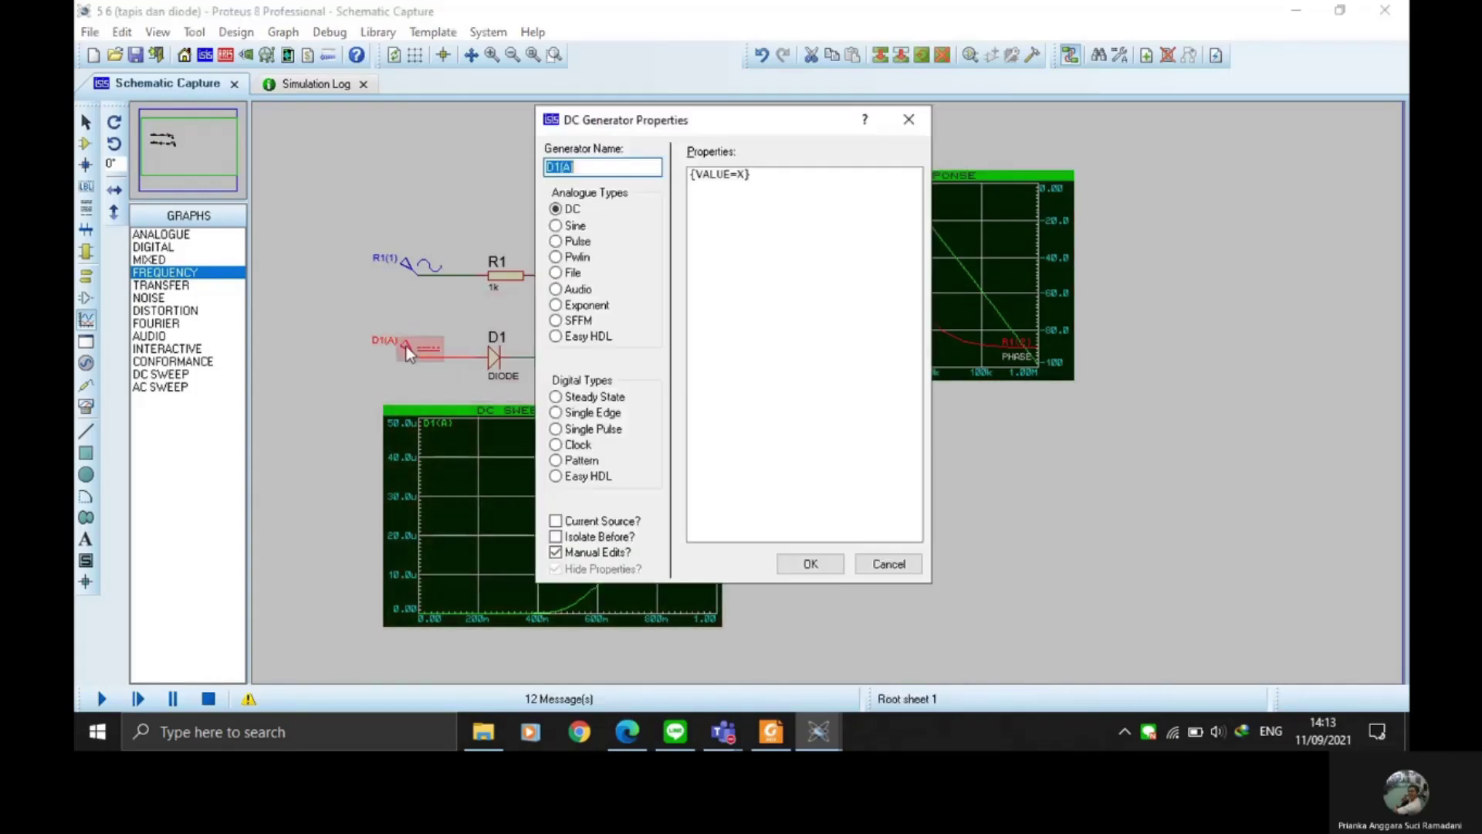
{"action": "left_click", "coordinate": [873, 569]}
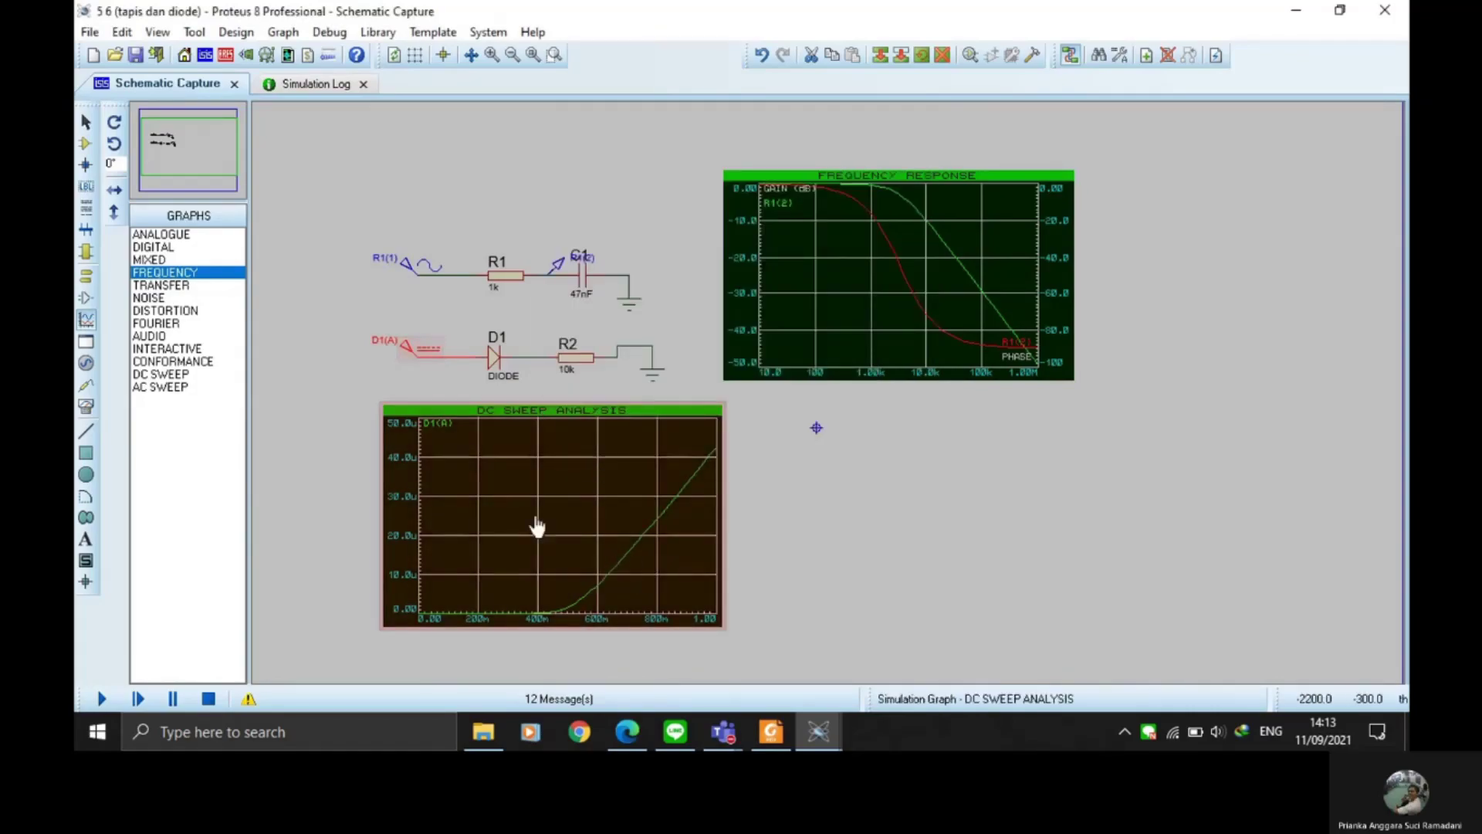
{"action": "right_click", "coordinate": [449, 488]}
{"action": "right_click", "coordinate": [448, 488]}
{"action": "right_click", "coordinate": [409, 349]}
{"action": "right_click", "coordinate": [409, 349]}
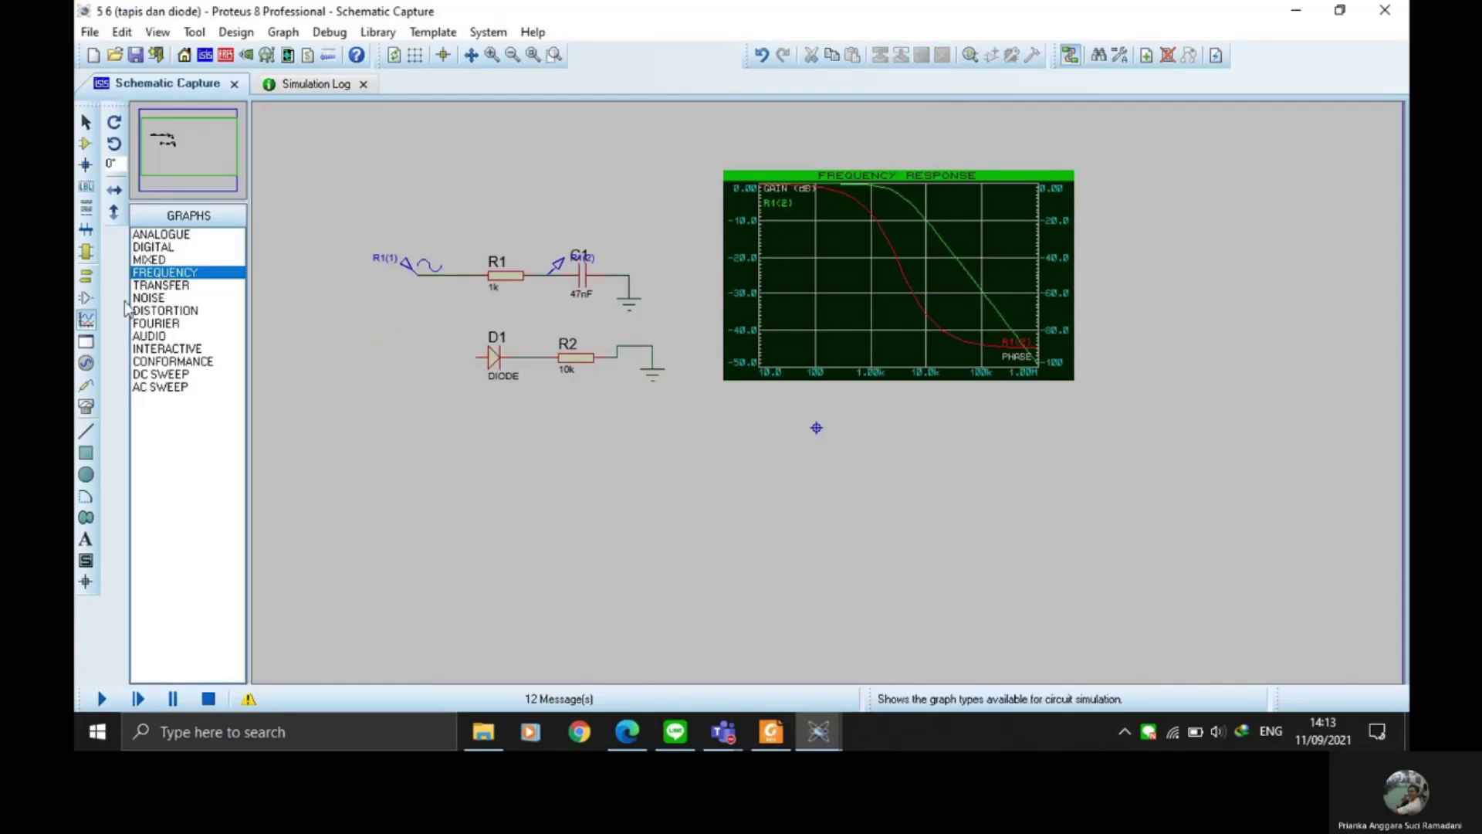
Step: Place a DC generator beside diode D1 and wire it to the diode's input
{"action": "left_click", "coordinate": [86, 362]}
{"action": "left_click", "coordinate": [142, 234]}
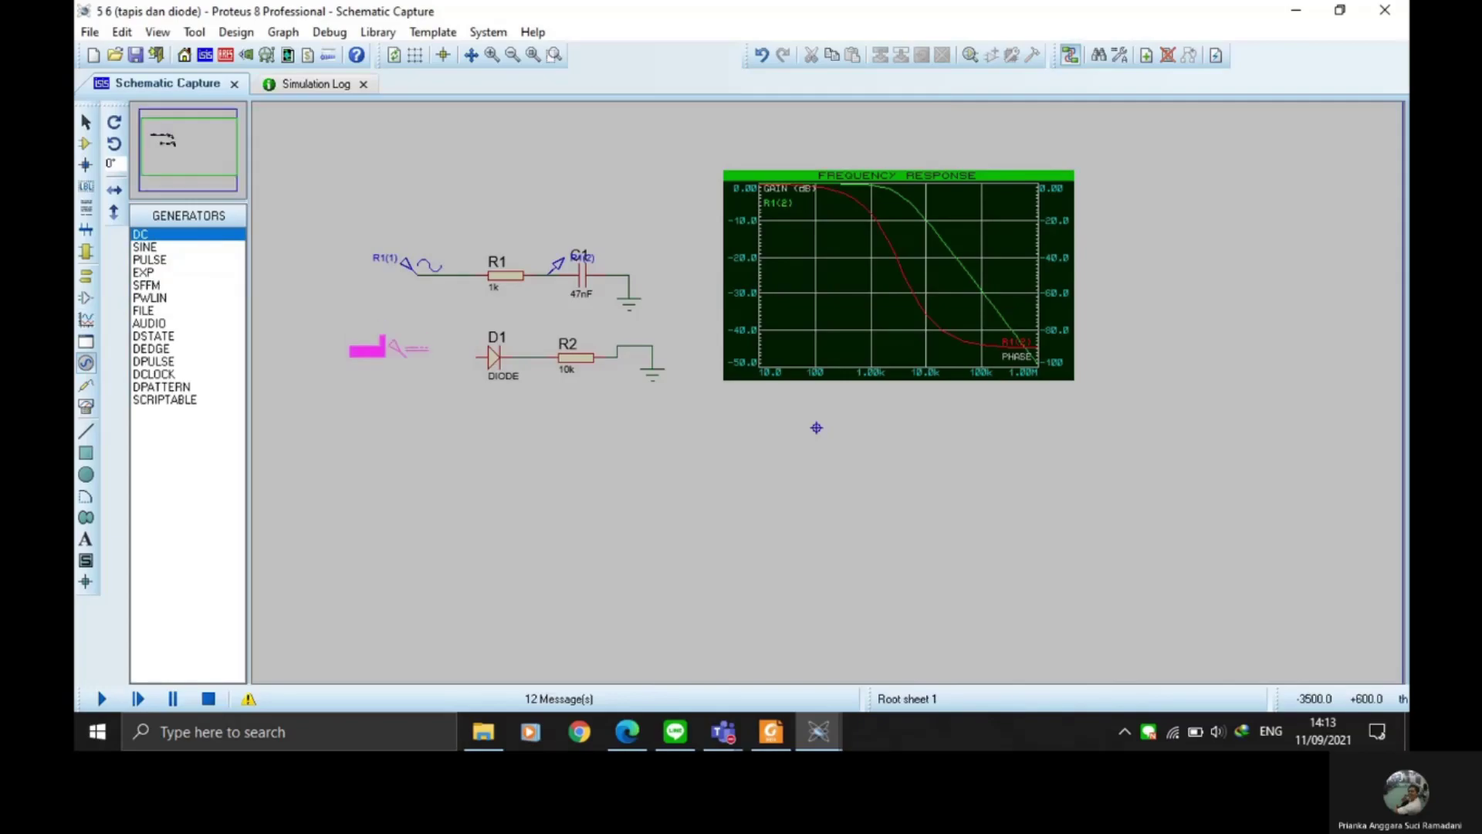
{"action": "left_click", "coordinate": [417, 352]}
{"action": "left_click", "coordinate": [439, 348]}
{"action": "left_click", "coordinate": [479, 357]}
Step: Enable manual edits for the diode circuit's DC generator and set its property to {VALUE=X}
{"action": "double_click", "coordinate": [417, 353]}
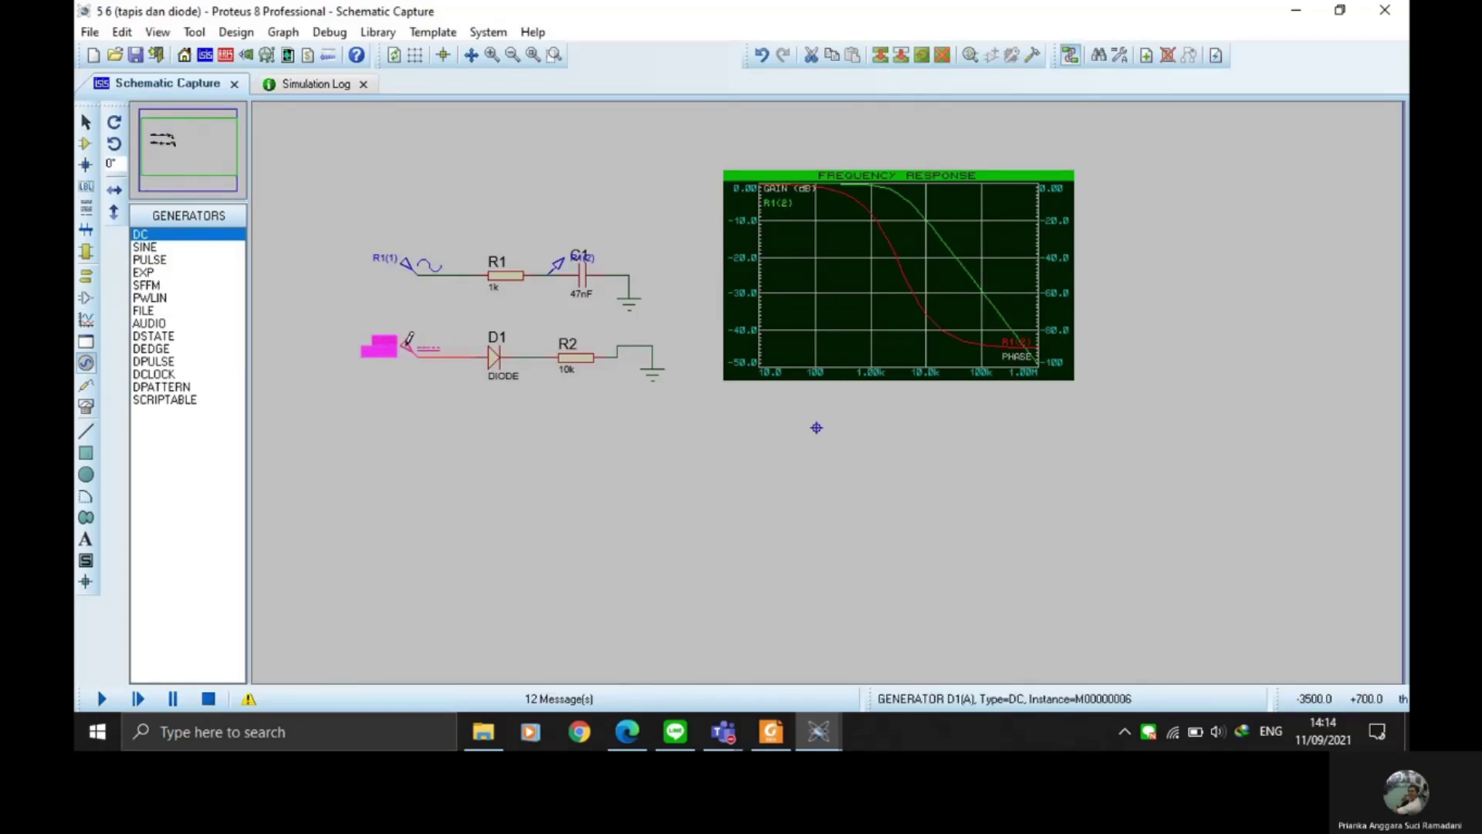
{"action": "left_click", "coordinate": [567, 552]}
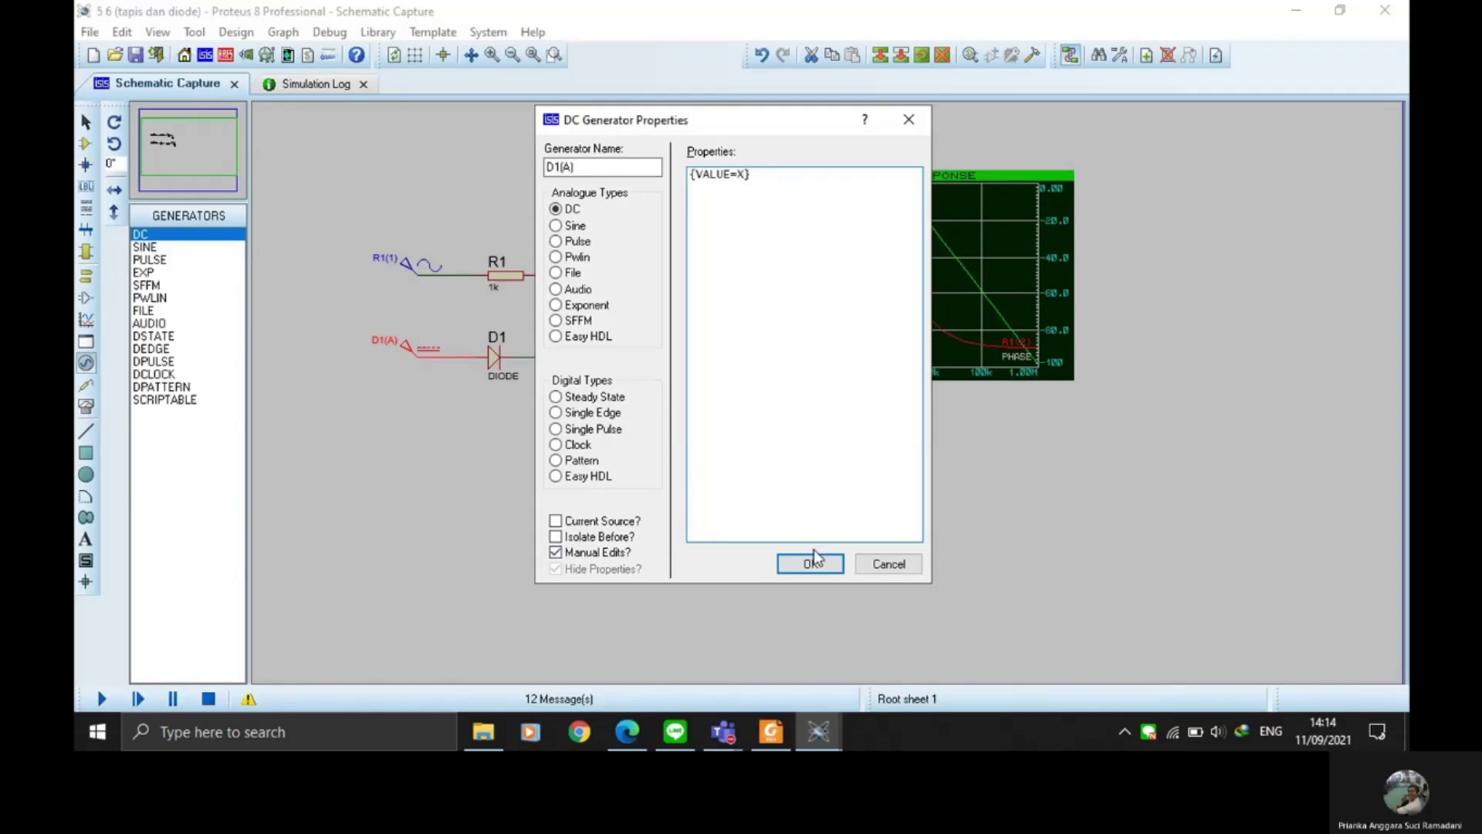
{"action": "left_click", "coordinate": [806, 569]}
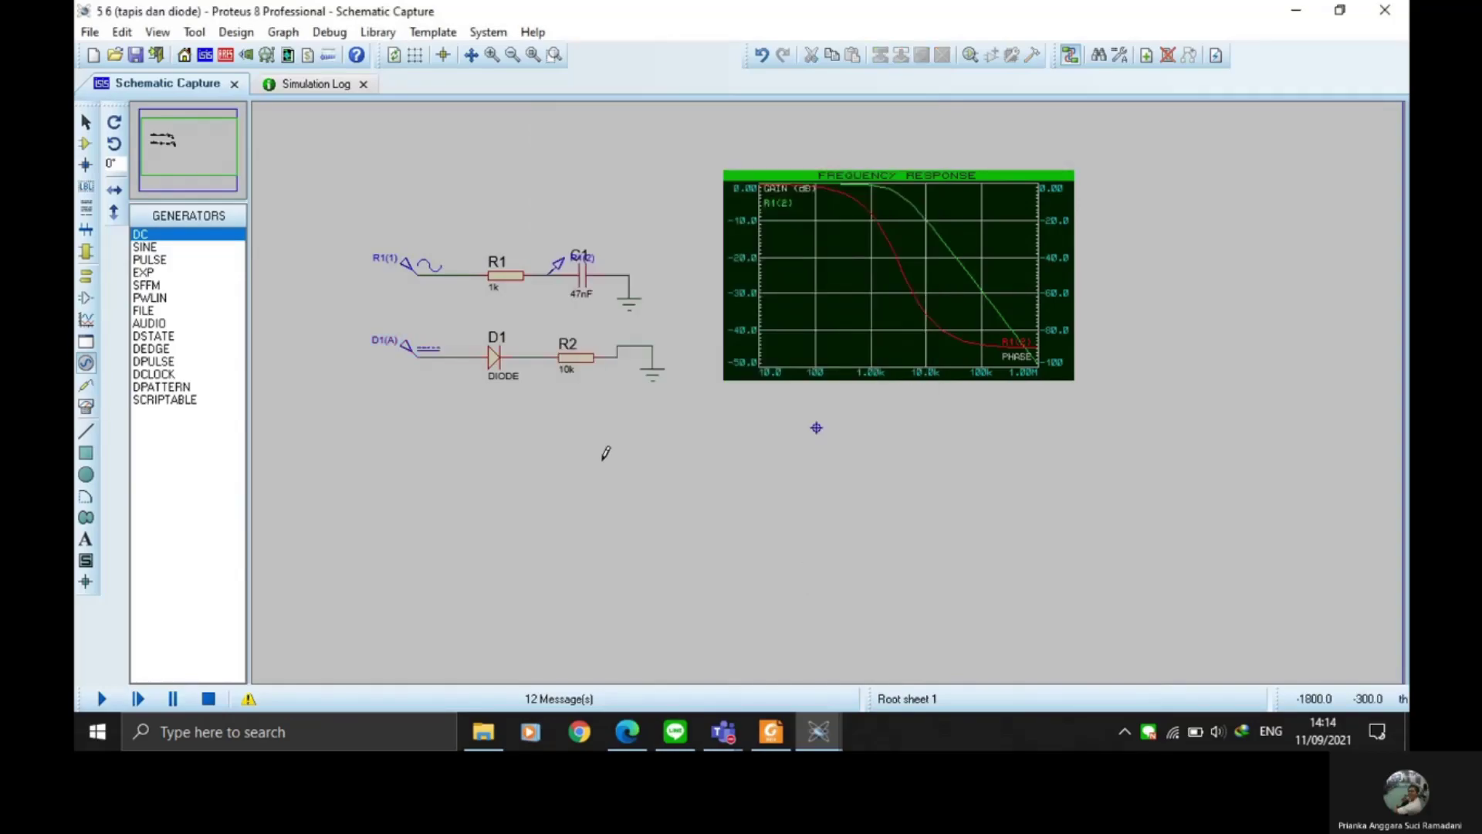
Step: Place a current probe on the wire between the DC generator and diode D1
{"action": "left_click", "coordinate": [86, 384]}
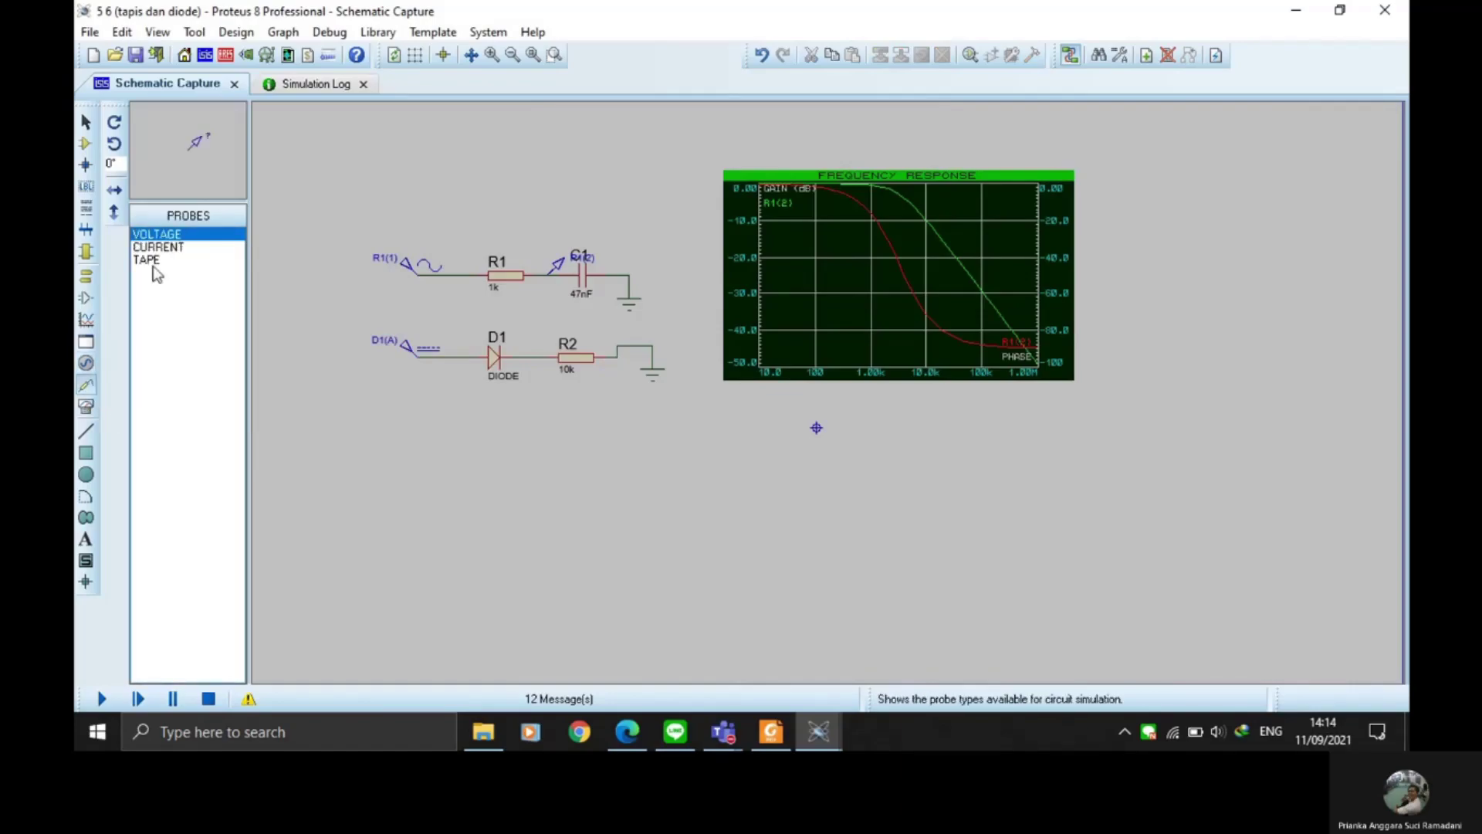
{"action": "left_click", "coordinate": [158, 247]}
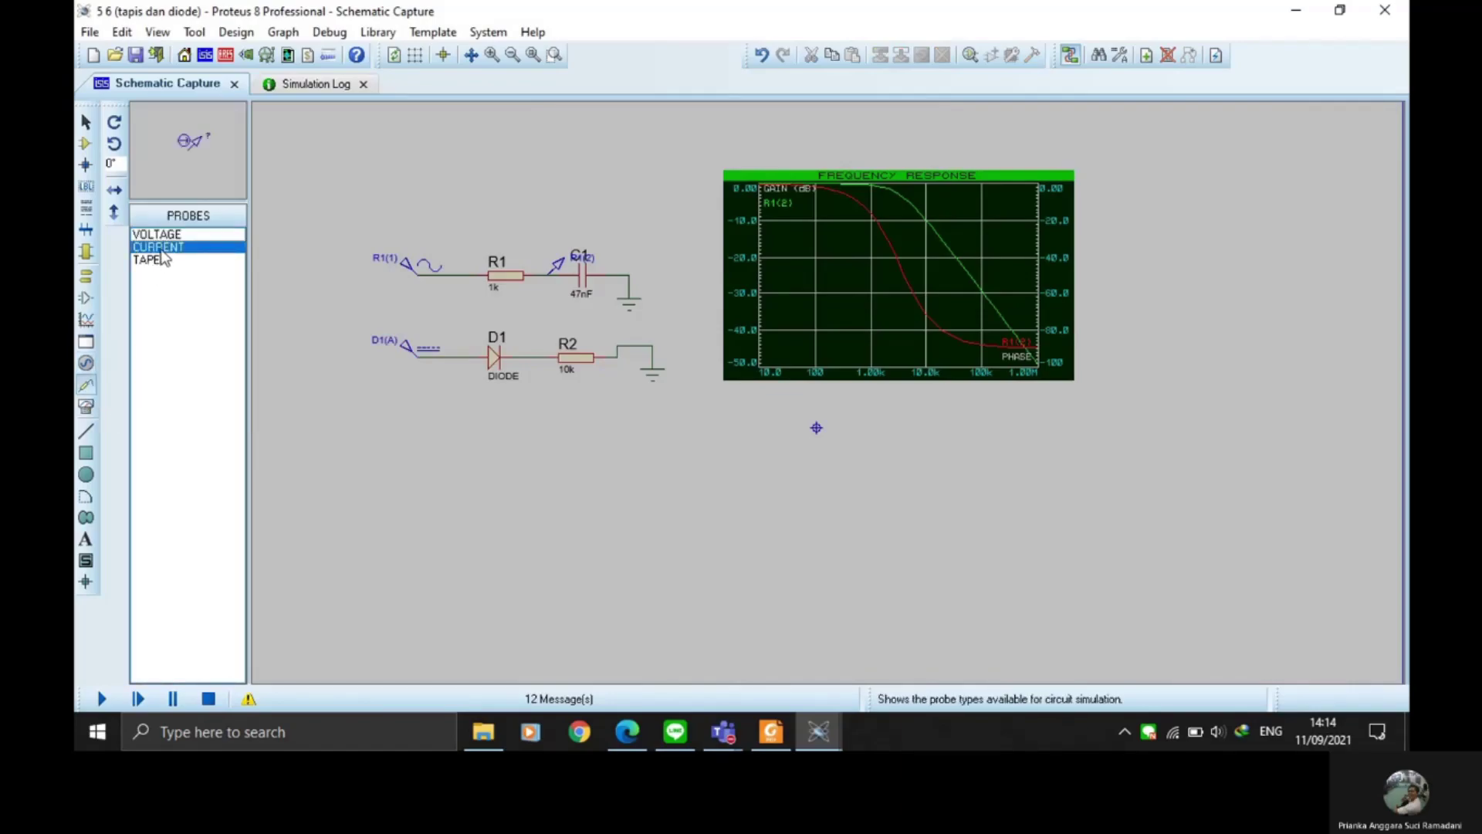
{"action": "left_click", "coordinate": [528, 351]}
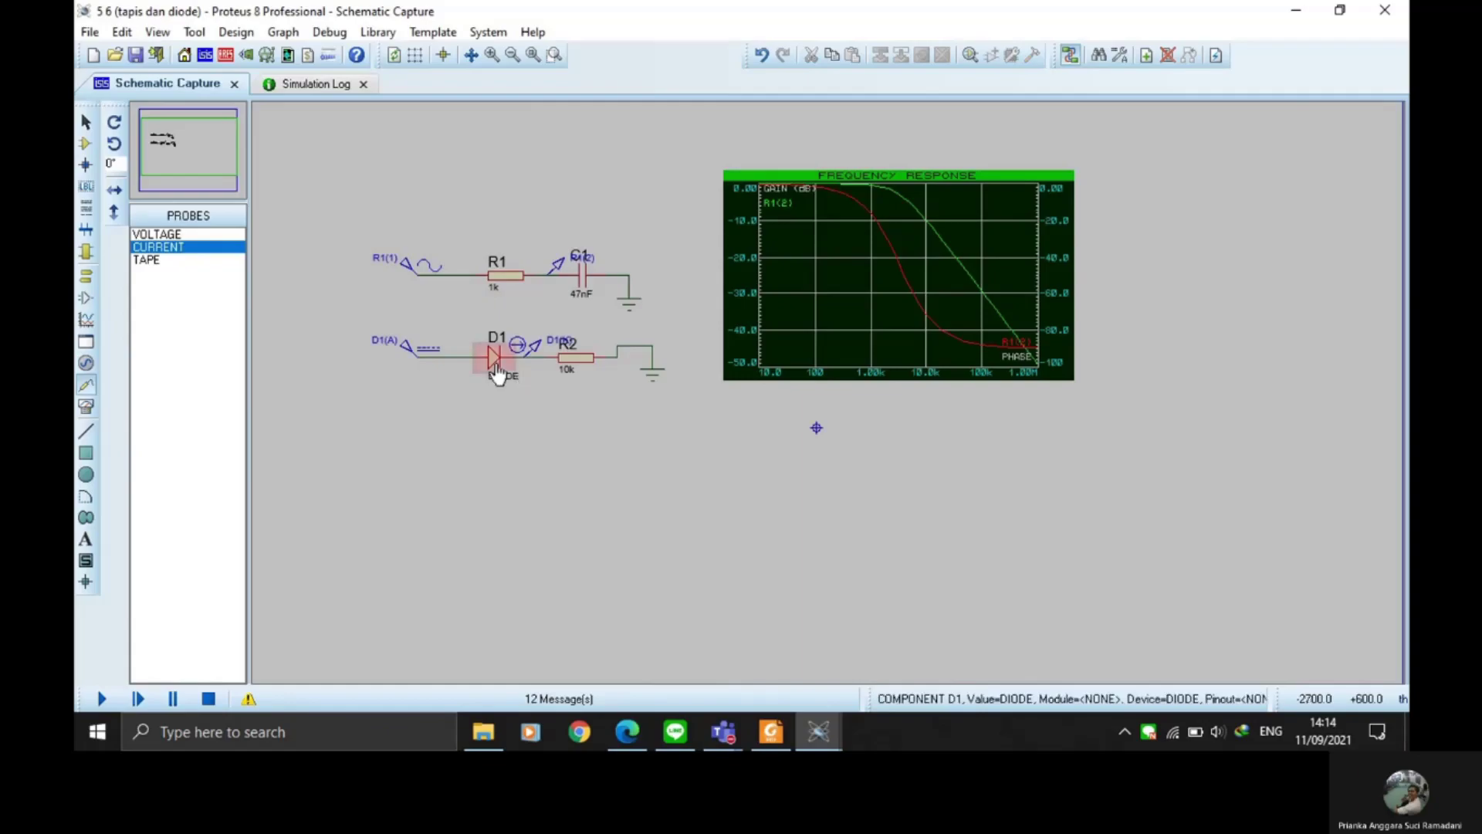
{"action": "key", "text": "ctrl+z"}
{"action": "left_click", "coordinate": [462, 353]}
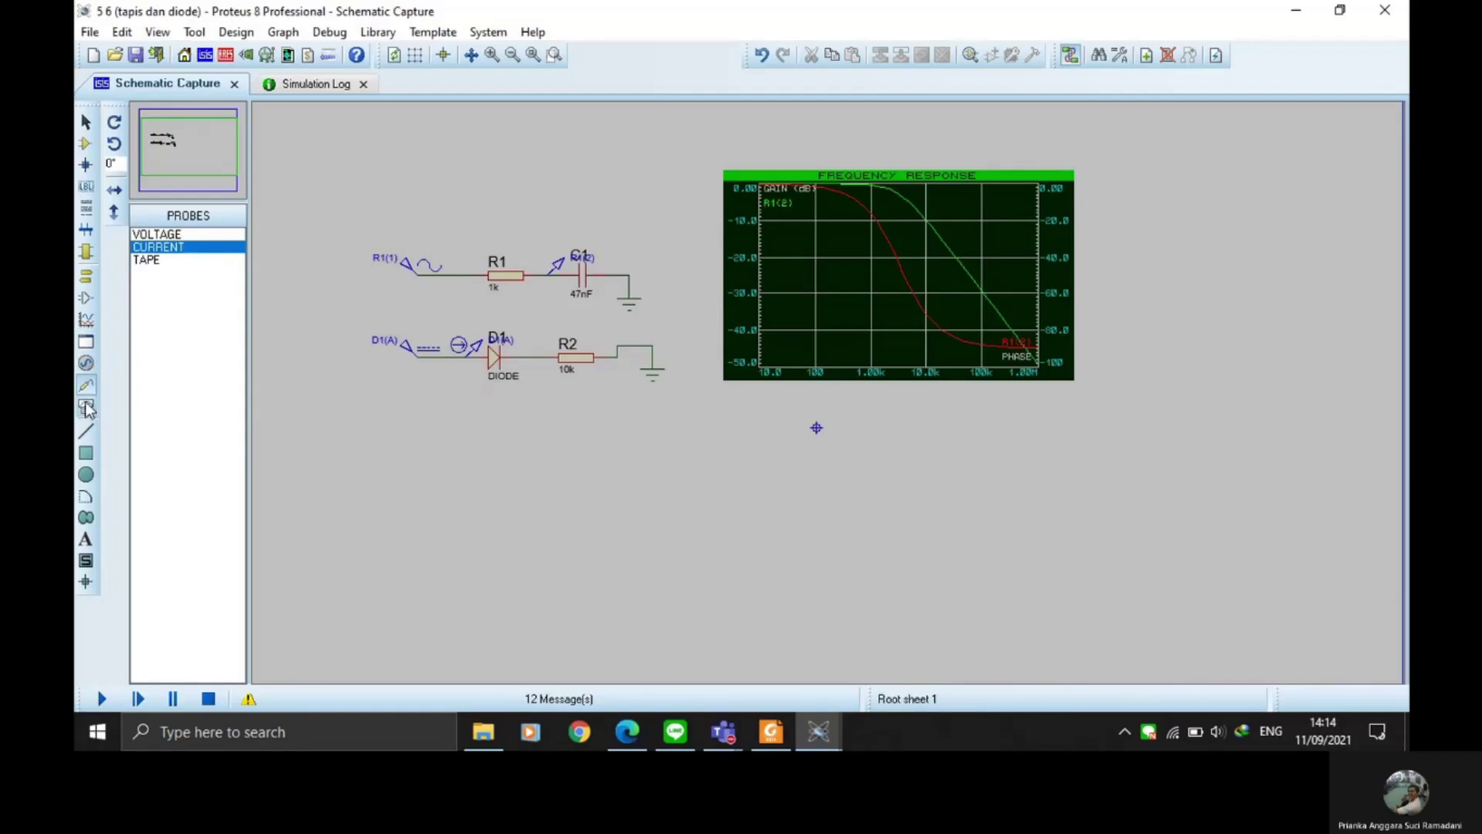
Step: Draw a DC sweep graph below the diode circuit
{"action": "left_click", "coordinate": [86, 319]}
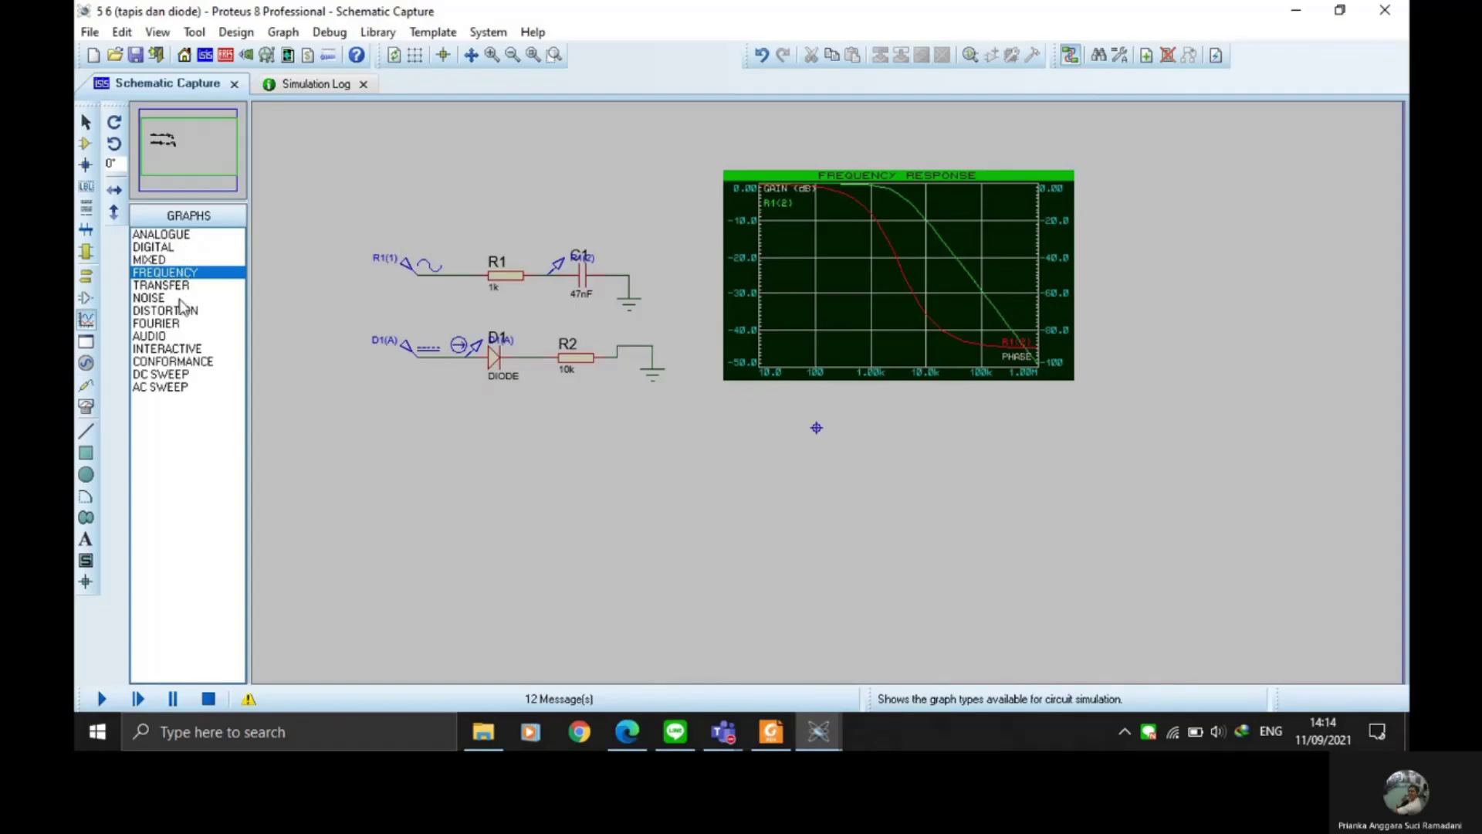
{"action": "left_click", "coordinate": [172, 375]}
{"action": "left_click_drag", "start_coordinate": [442, 417], "coordinate": [763, 616]}
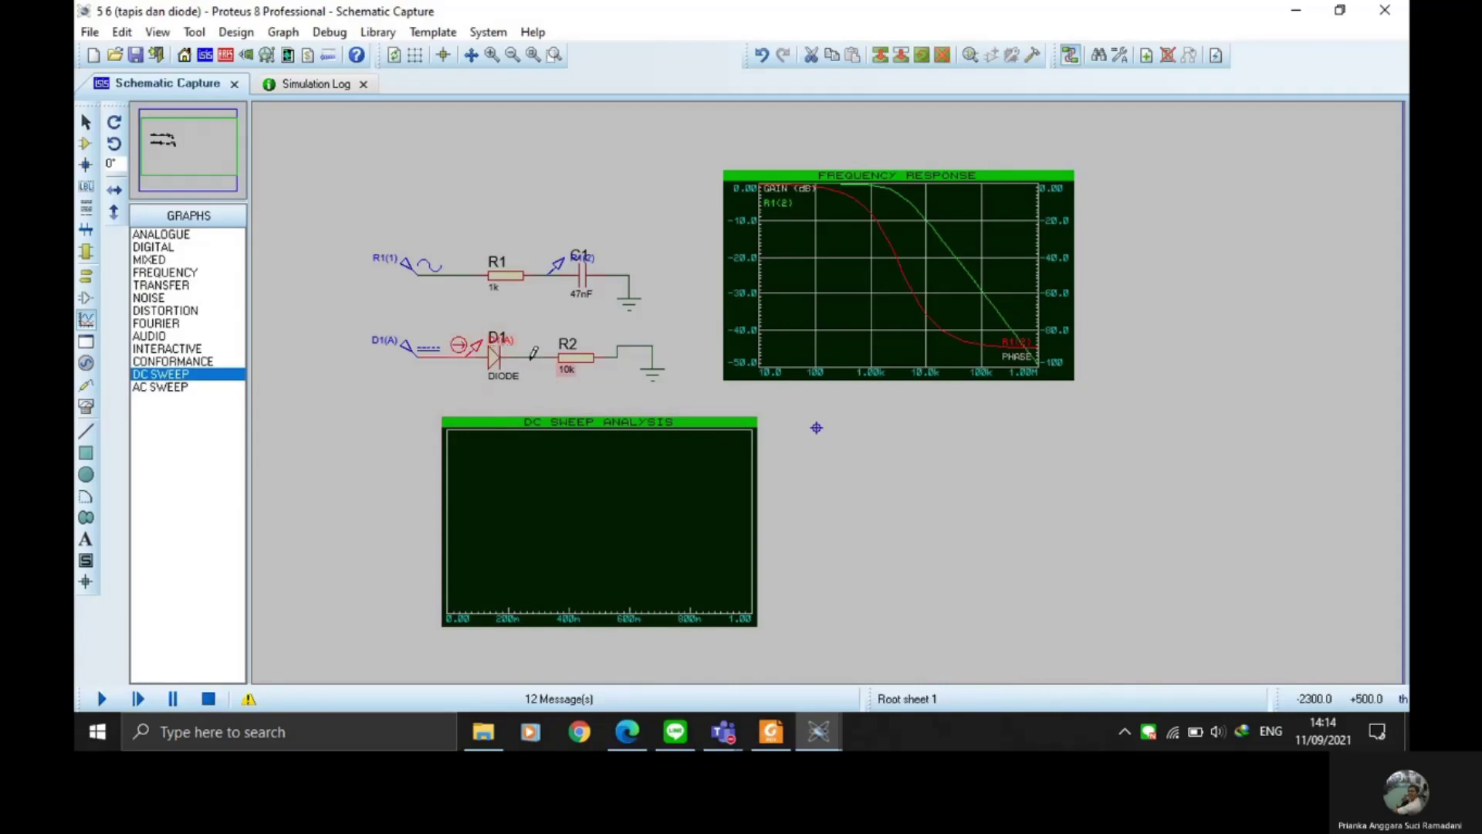
Step: Add diode D1's current probe to the DC sweep graph, accept its sweep settings and resimulate the graph
{"action": "mouse_move", "coordinate": [498, 345]}
{"action": "left_mouse_down"}
{"action": "mouse_move", "coordinate": [618, 515]}
{"action": "mouse_move", "coordinate": [640, 502]}
{"action": "left_mouse_up"}
{"action": "right_click", "coordinate": [655, 486]}
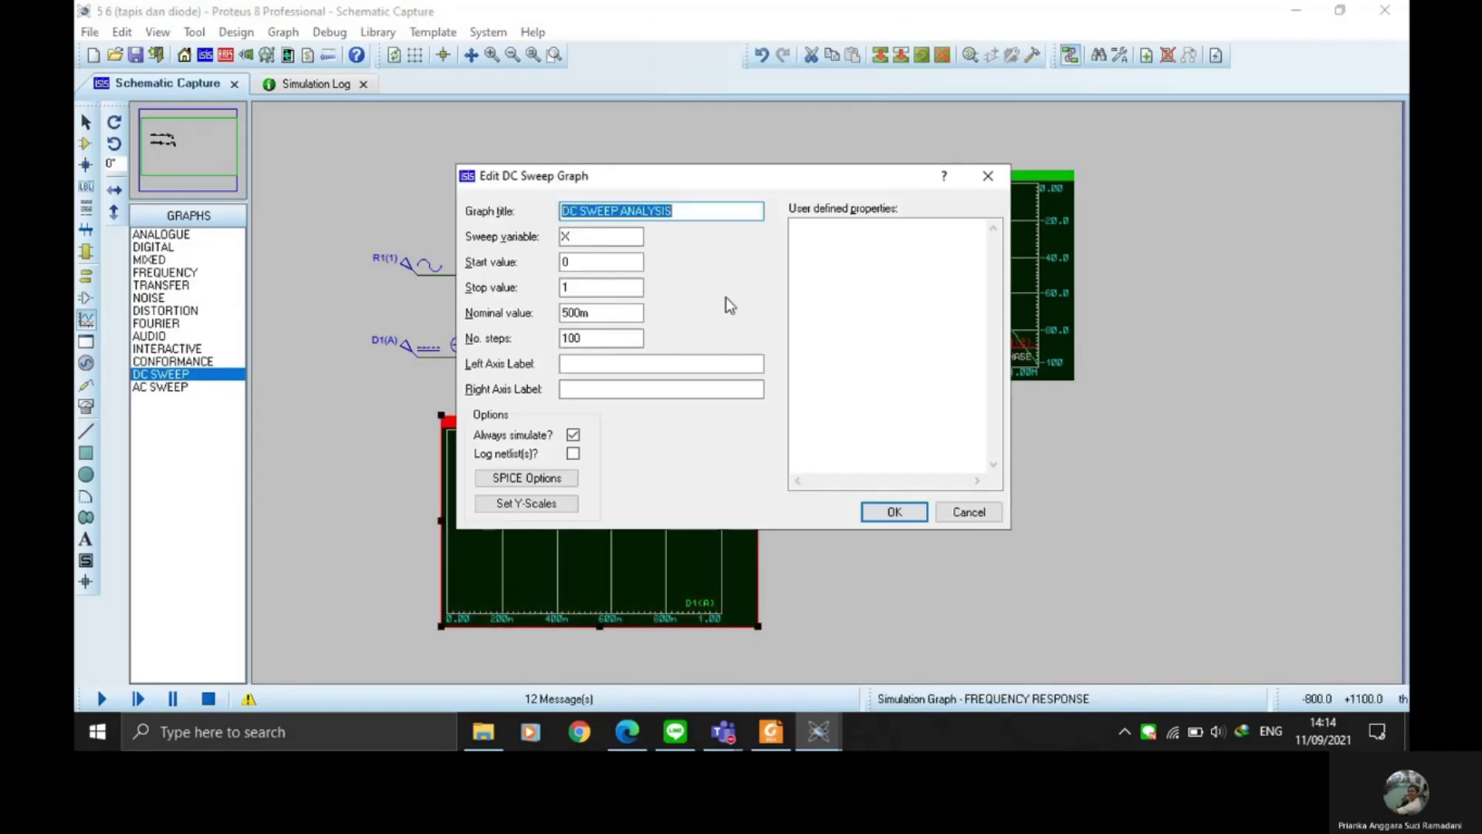
{"action": "left_click", "coordinate": [592, 239]}
{"action": "left_click", "coordinate": [875, 515]}
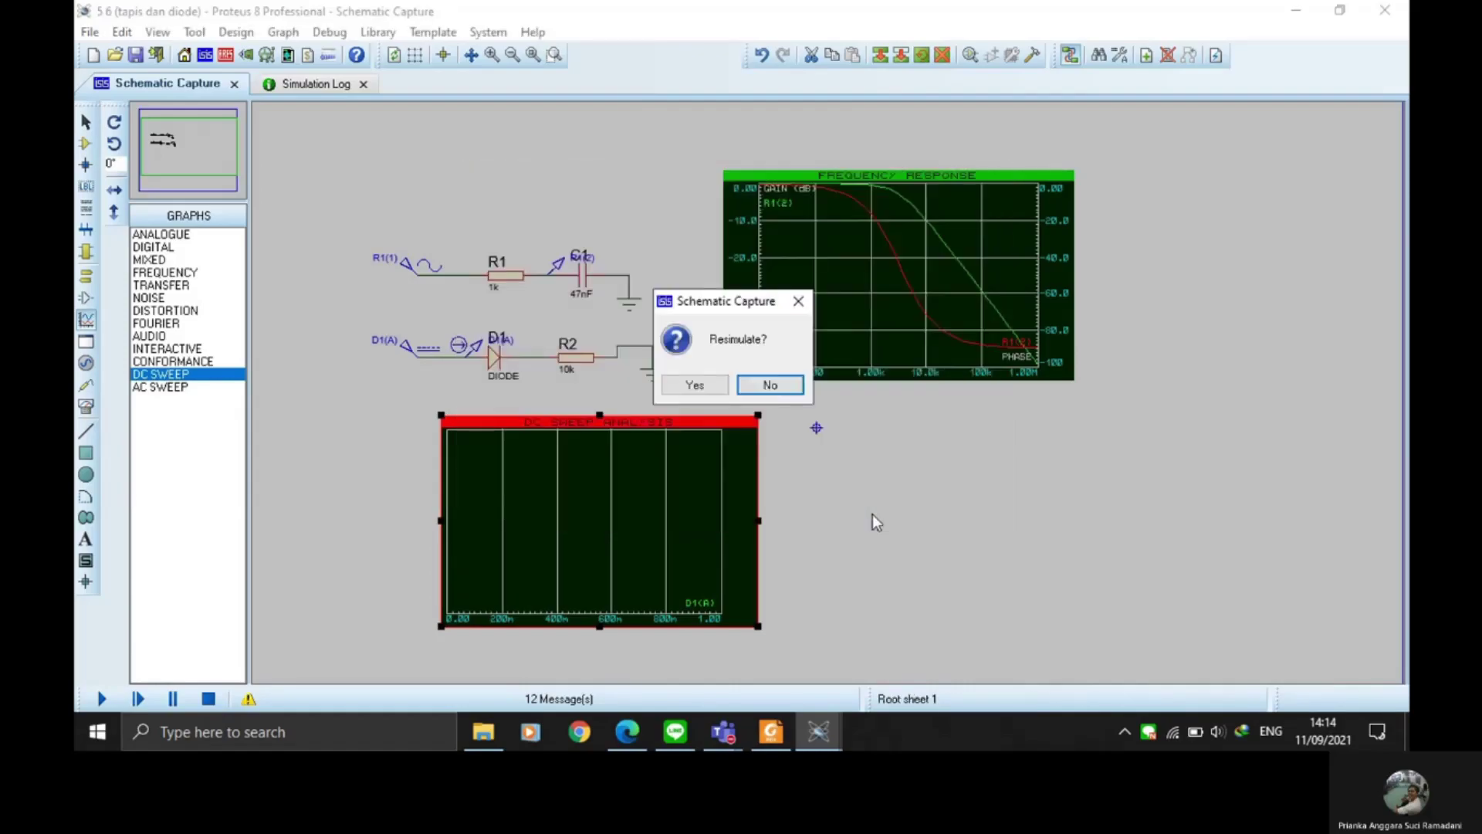
{"action": "left_click", "coordinate": [704, 386]}
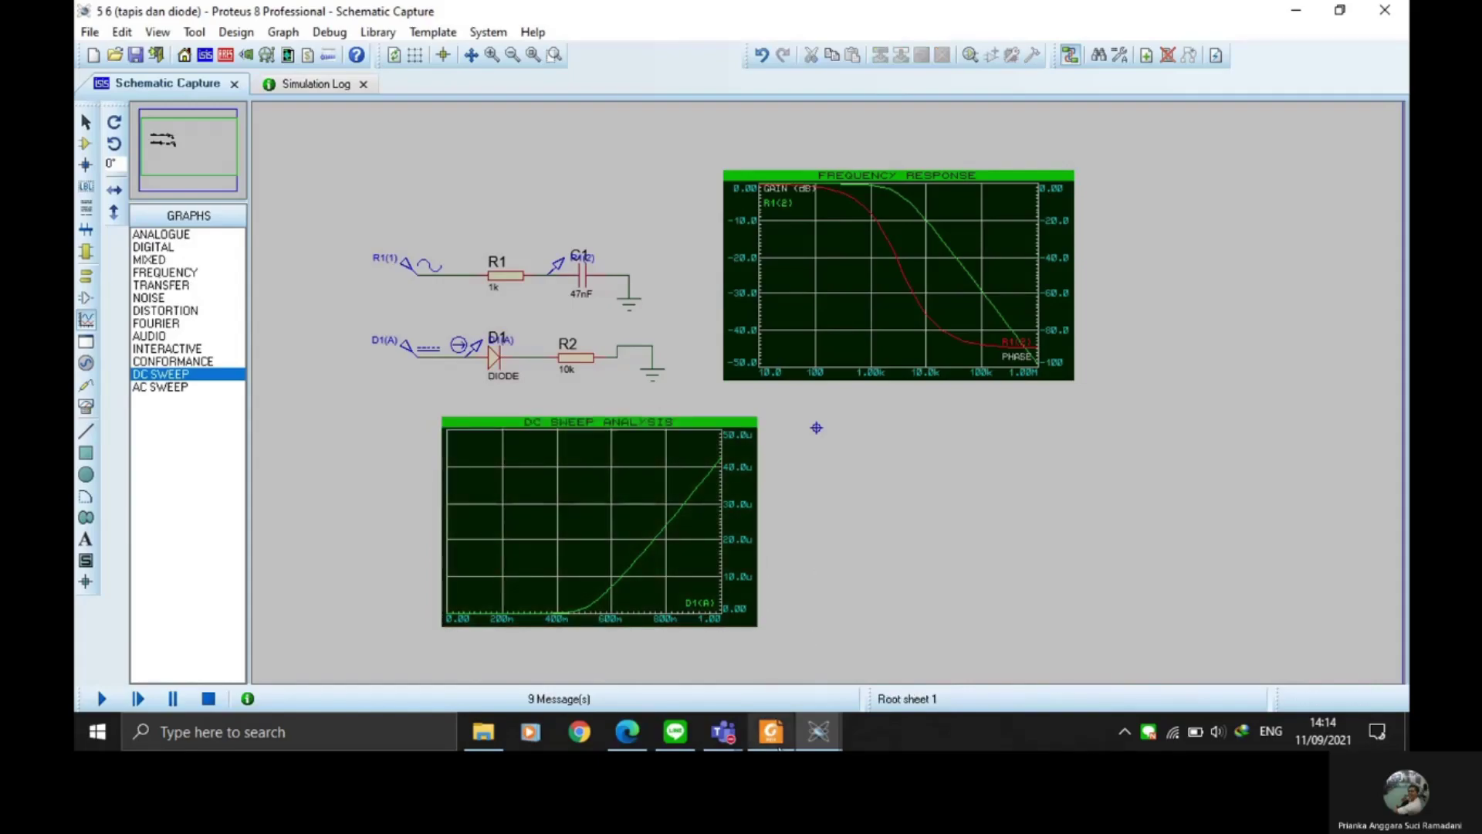
Step: Switch to the module PDF in Foxit Reader and read tasks 6 and 7, including the Gambar 15 counter schematic
{"action": "mouse_move", "coordinate": [779, 747]}
{"action": "left_click", "coordinate": [772, 653]}
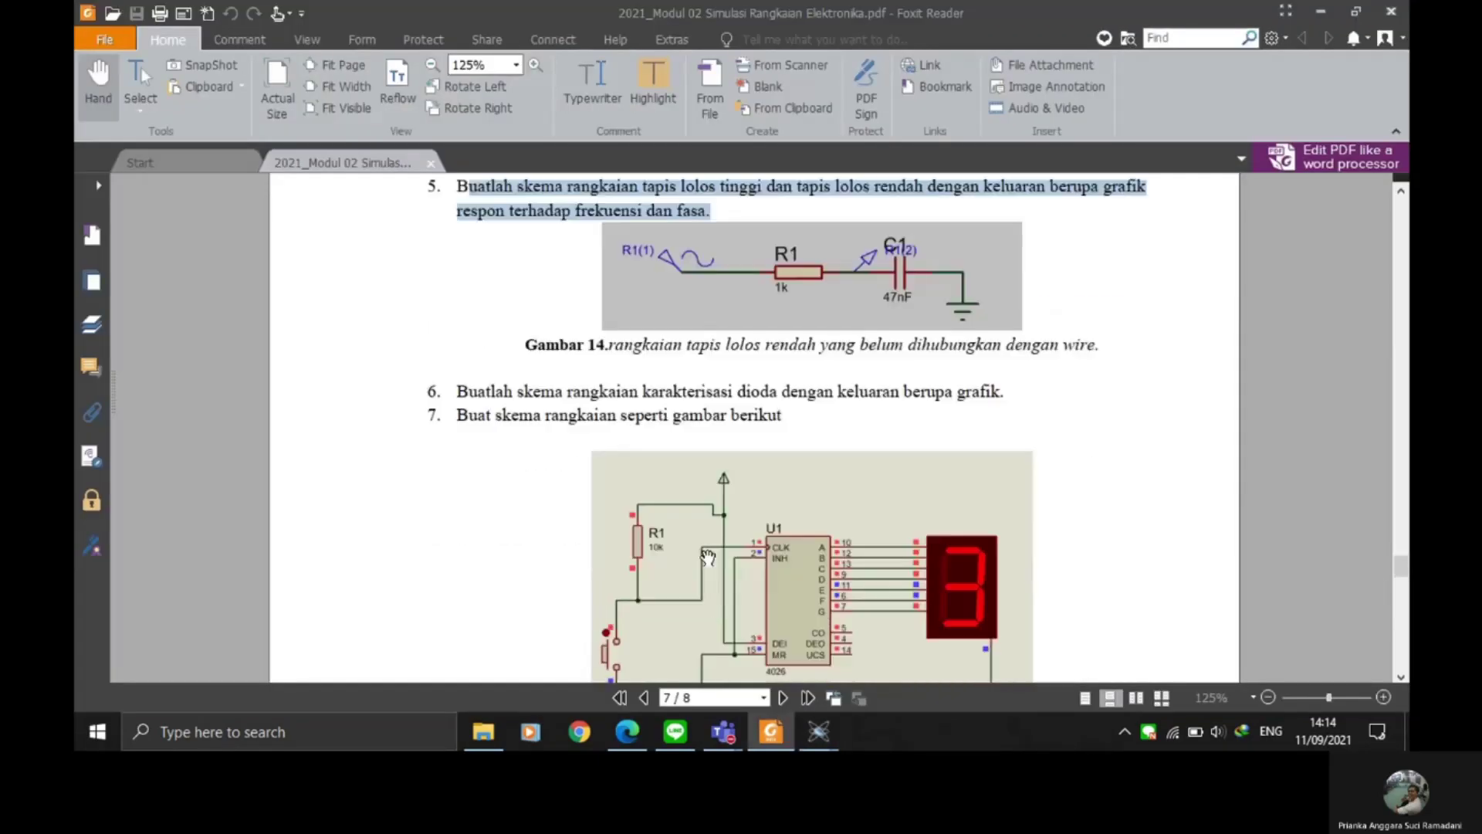
{"action": "scroll", "coordinate": [500, 357], "scroll_direction": "down", "scroll_amount": 1}
{"action": "left_click_drag", "start_coordinate": [473, 332], "coordinate": [677, 338]}
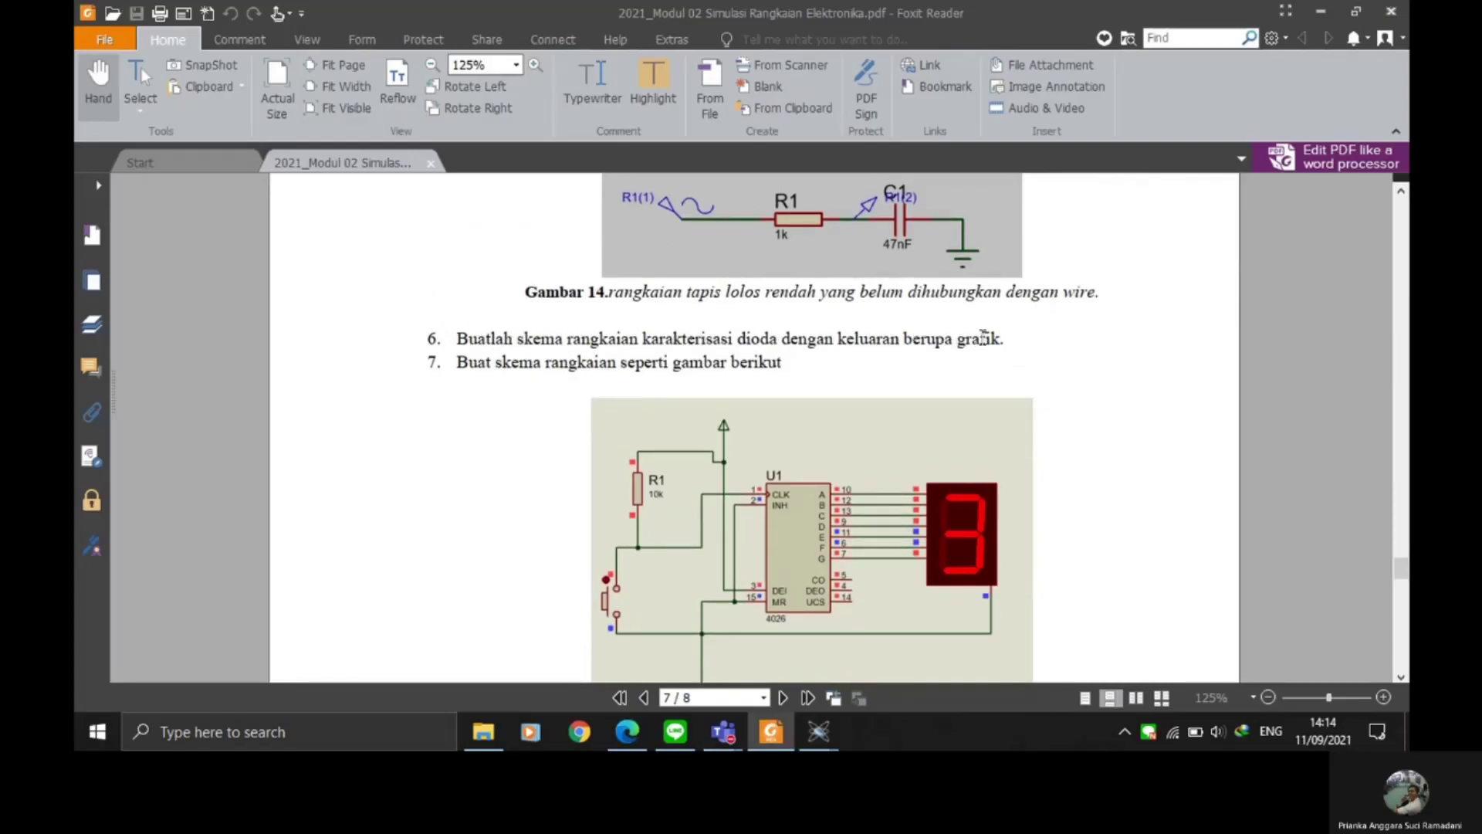
{"action": "left_click_drag", "start_coordinate": [665, 365], "coordinate": [788, 369]}
{"action": "scroll", "coordinate": [802, 377], "scroll_direction": "down", "scroll_amount": 2}
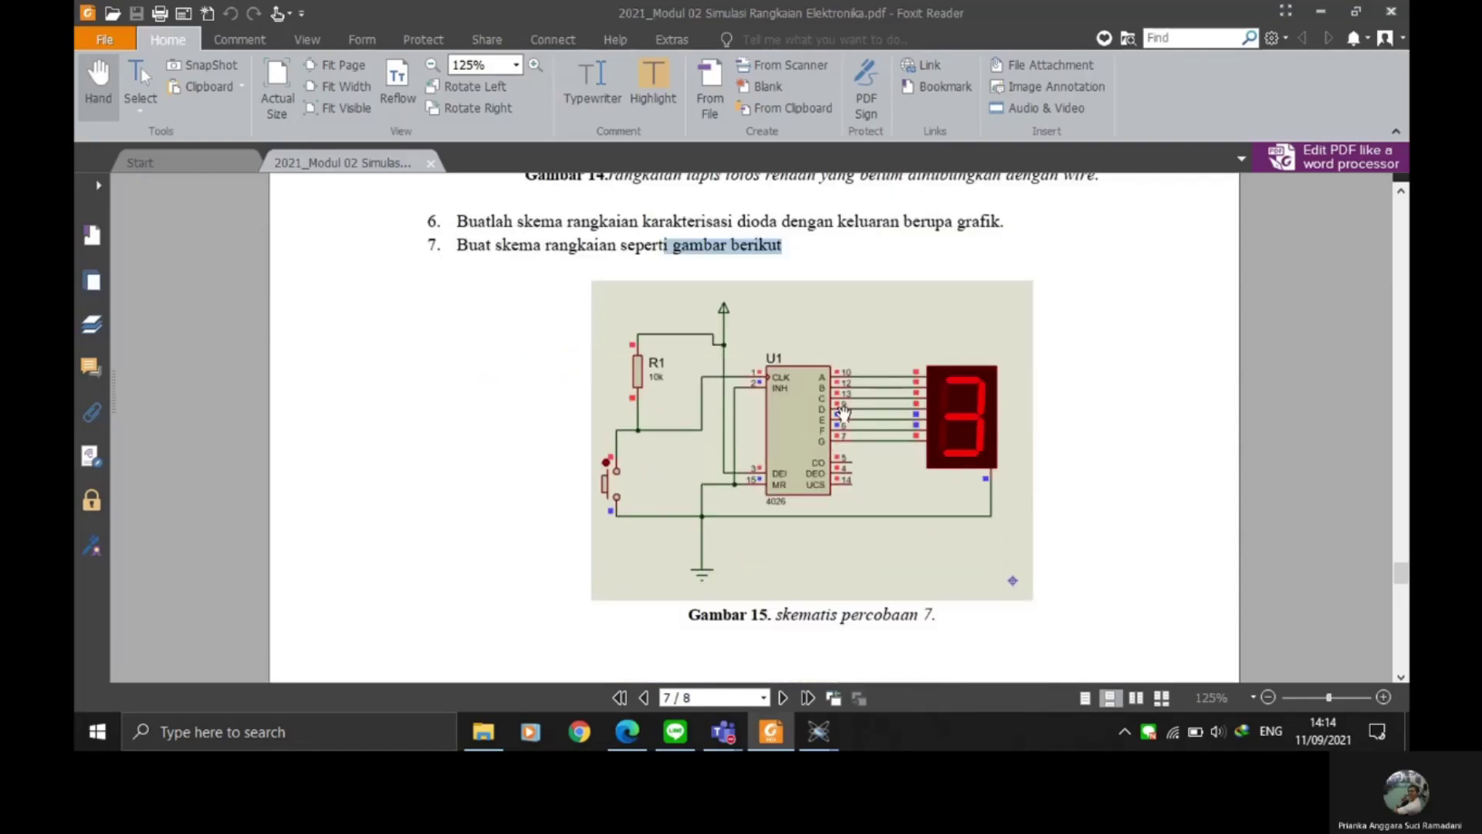
Step: Switch to the 7 (counter) project in Proteus
{"action": "mouse_move", "coordinate": [812, 732]}
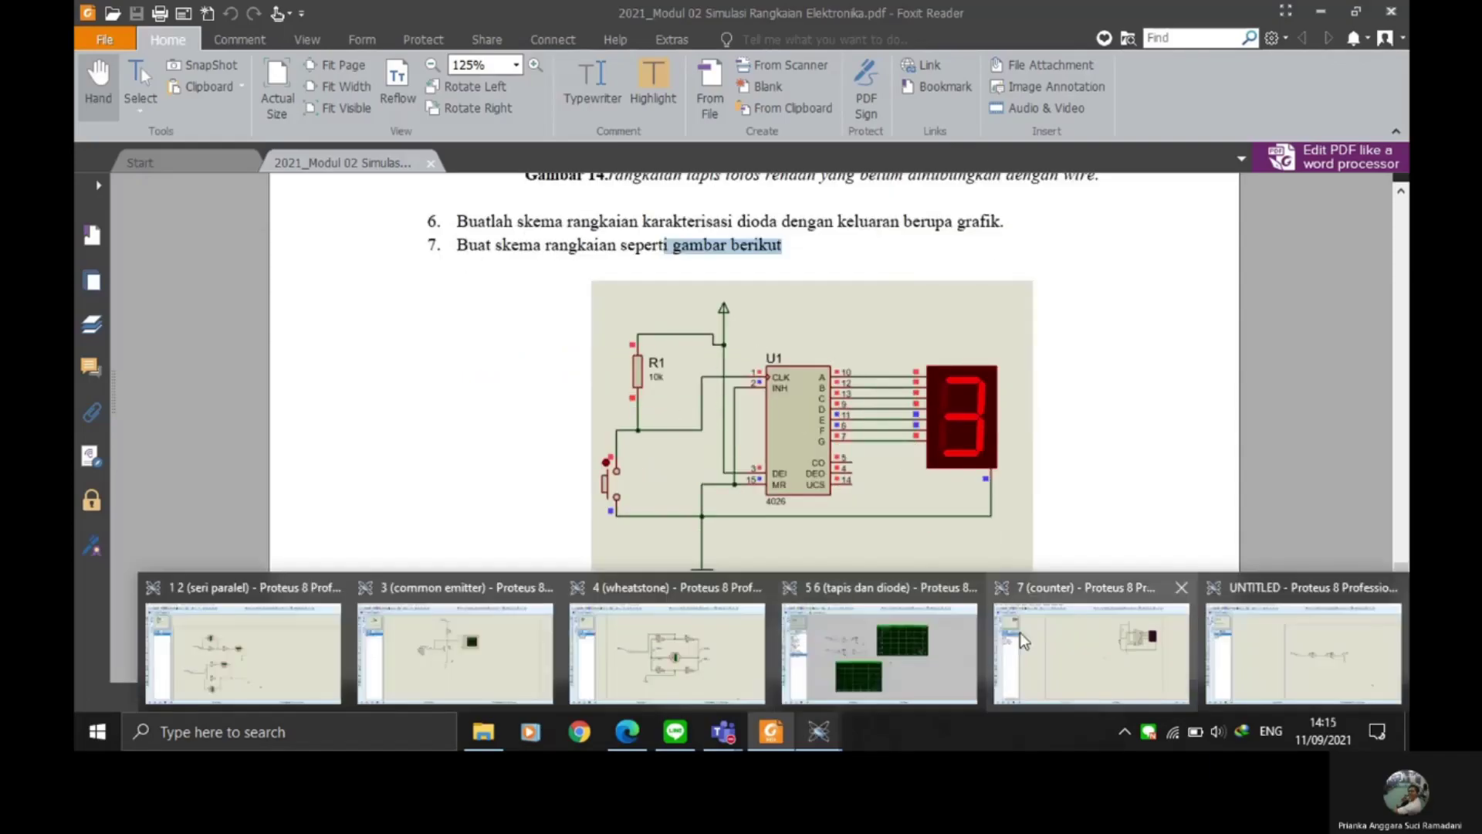
{"action": "left_click", "coordinate": [1042, 635]}
{"action": "scroll", "coordinate": [830, 400], "scroll_direction": "up", "scroll_amount": 1}
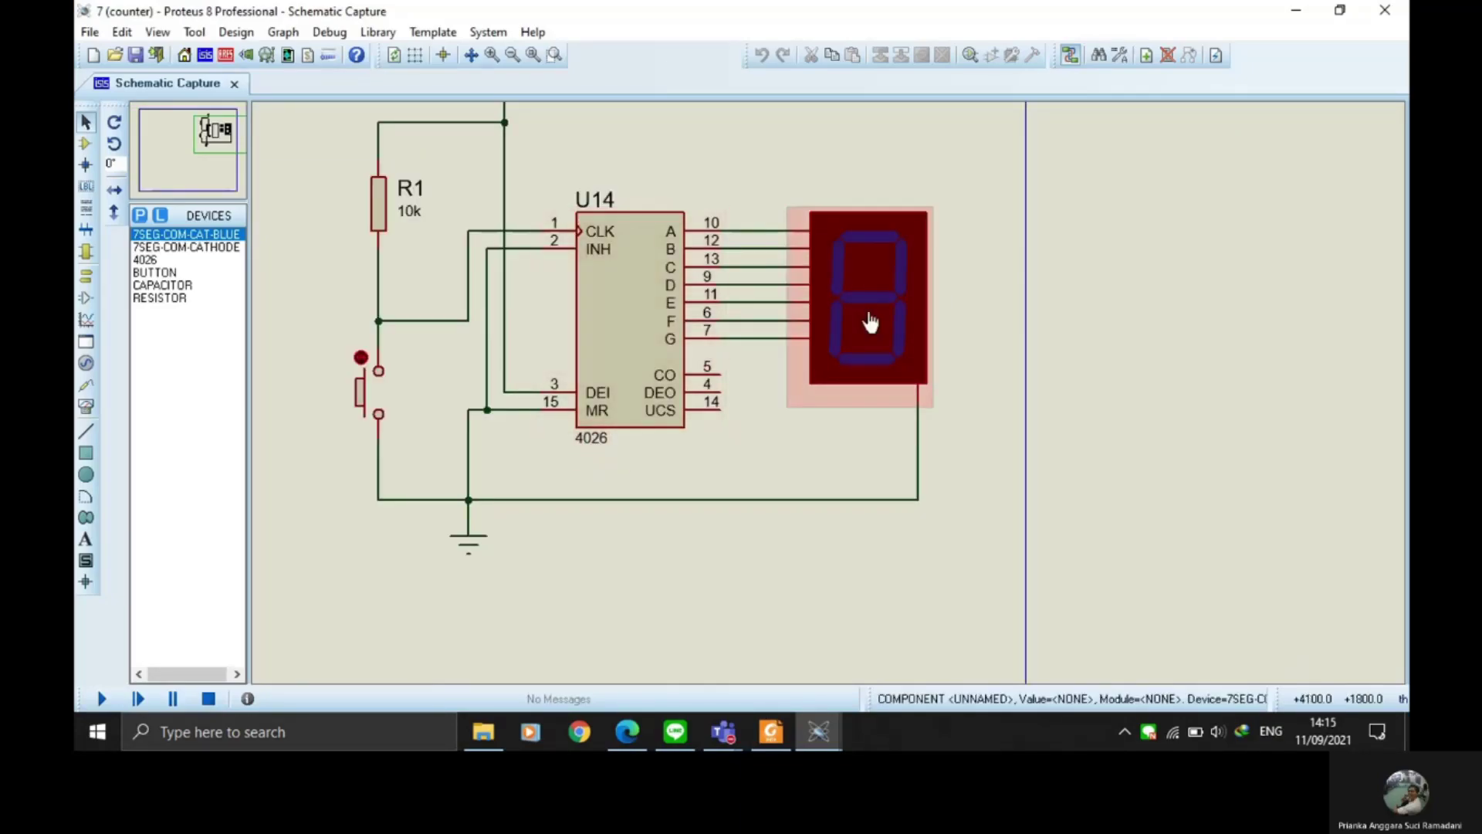
Step: Review the counter circuit's parts: the 7SEG-COM-CAT-BLUE and 7SEG-COM-CATHODE displays, the POWER terminal and the BUTTON
{"action": "left_click", "coordinate": [190, 239]}
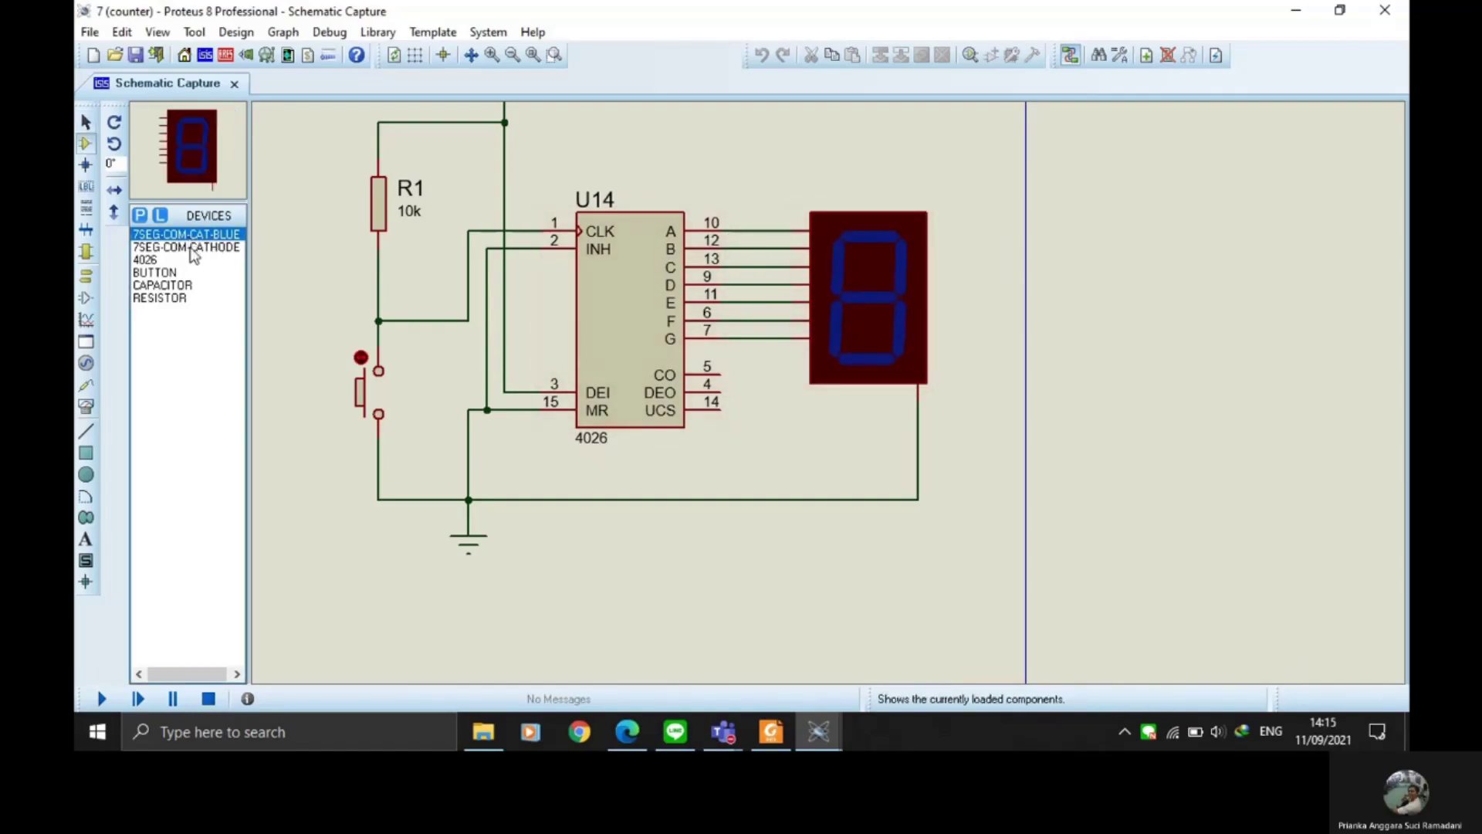
{"action": "left_click", "coordinate": [192, 248]}
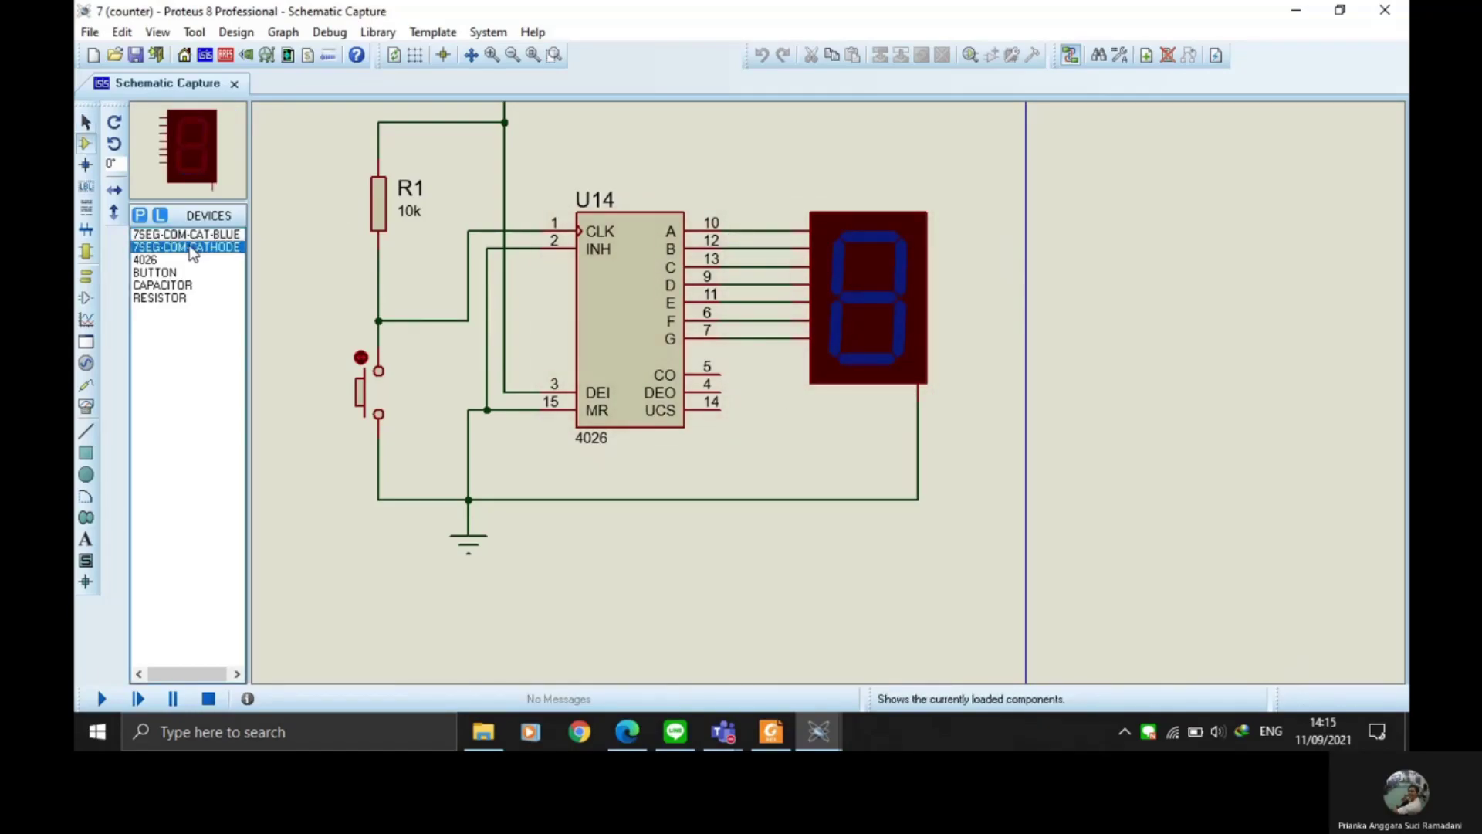
{"action": "scroll", "coordinate": [356, 213], "scroll_direction": "down", "scroll_amount": 1}
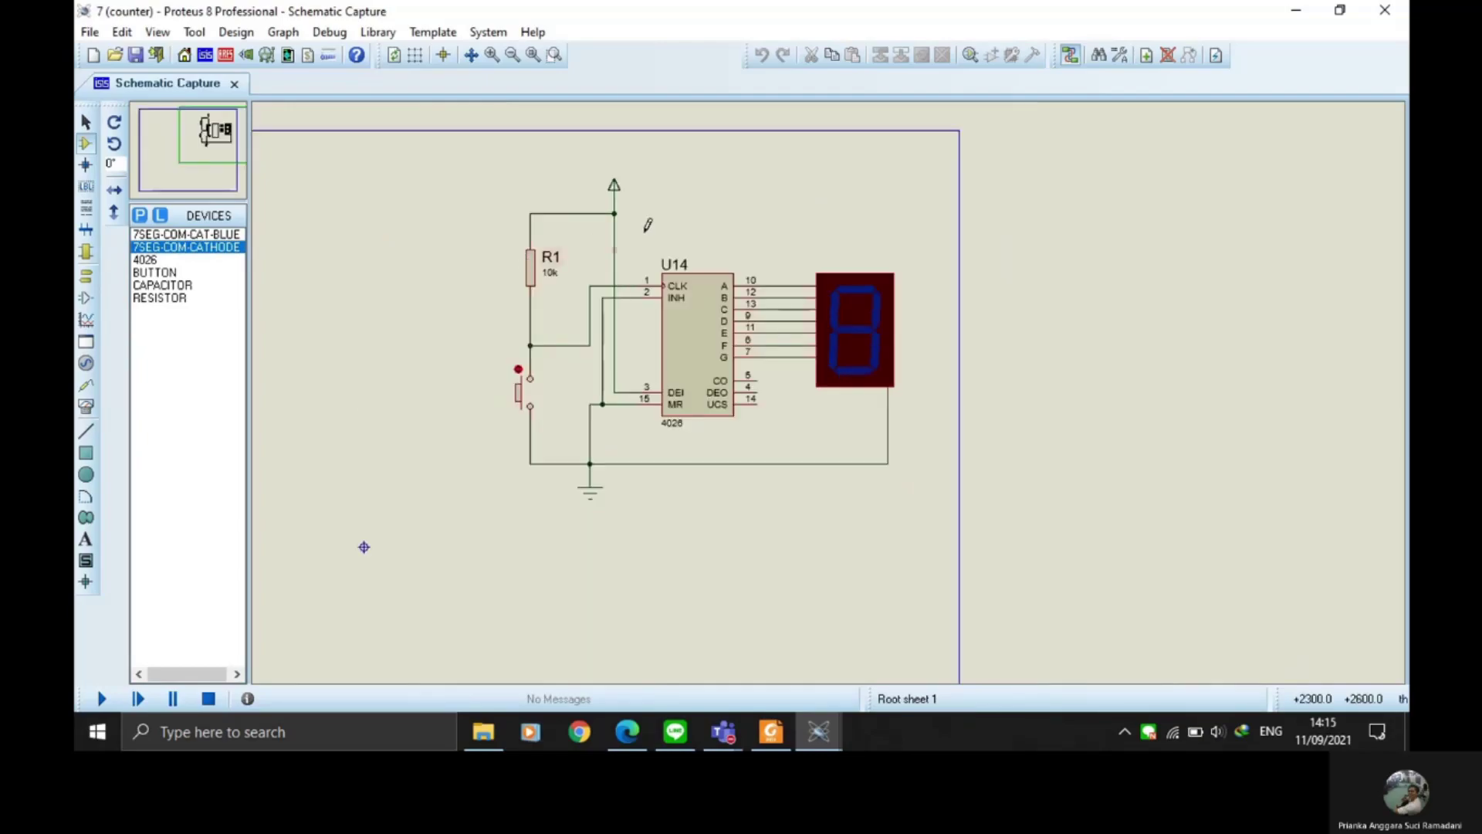
{"action": "left_click", "coordinate": [88, 278]}
{"action": "left_click", "coordinate": [171, 287]}
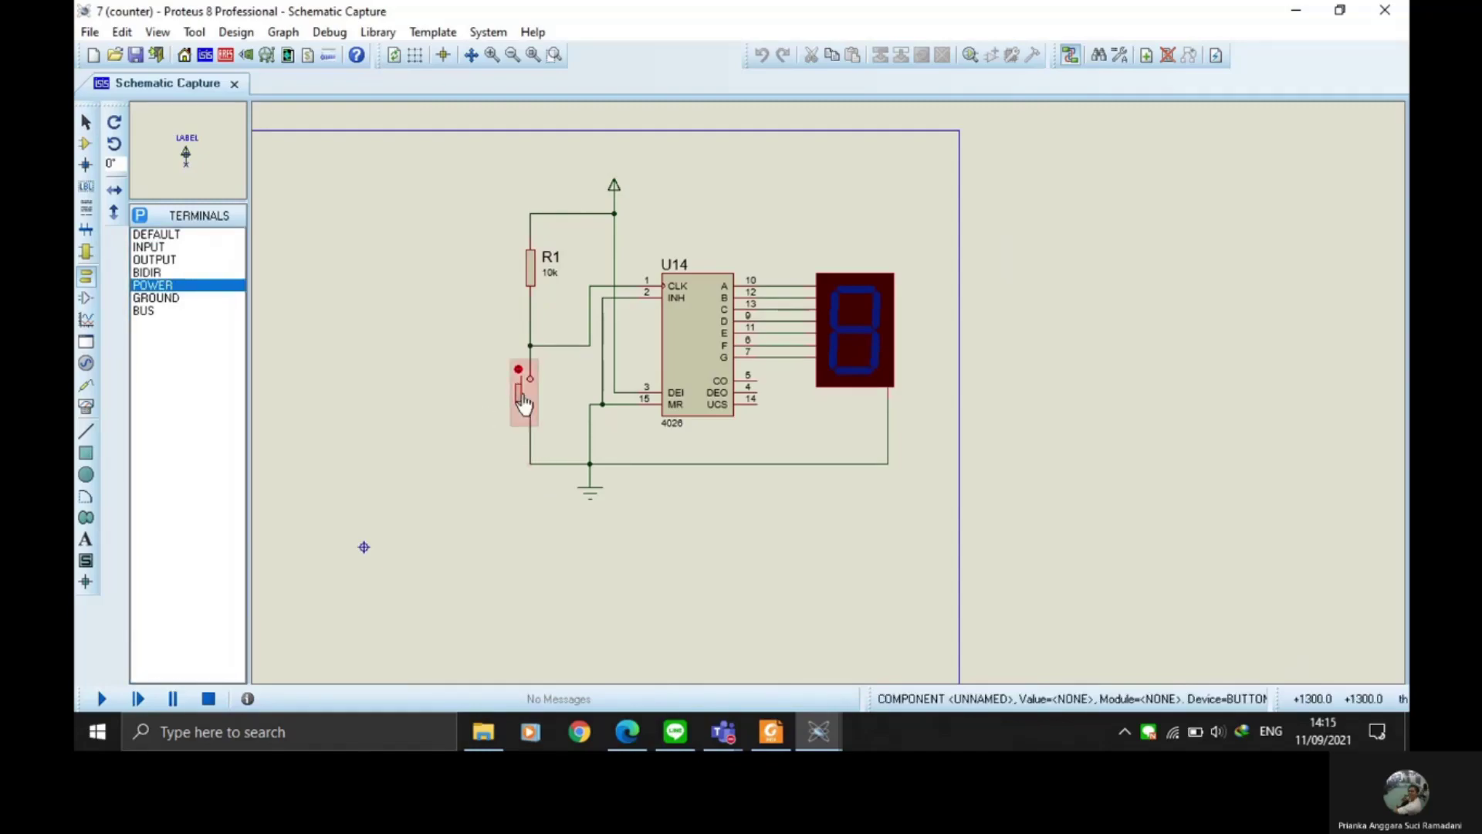
{"action": "left_click", "coordinate": [86, 142]}
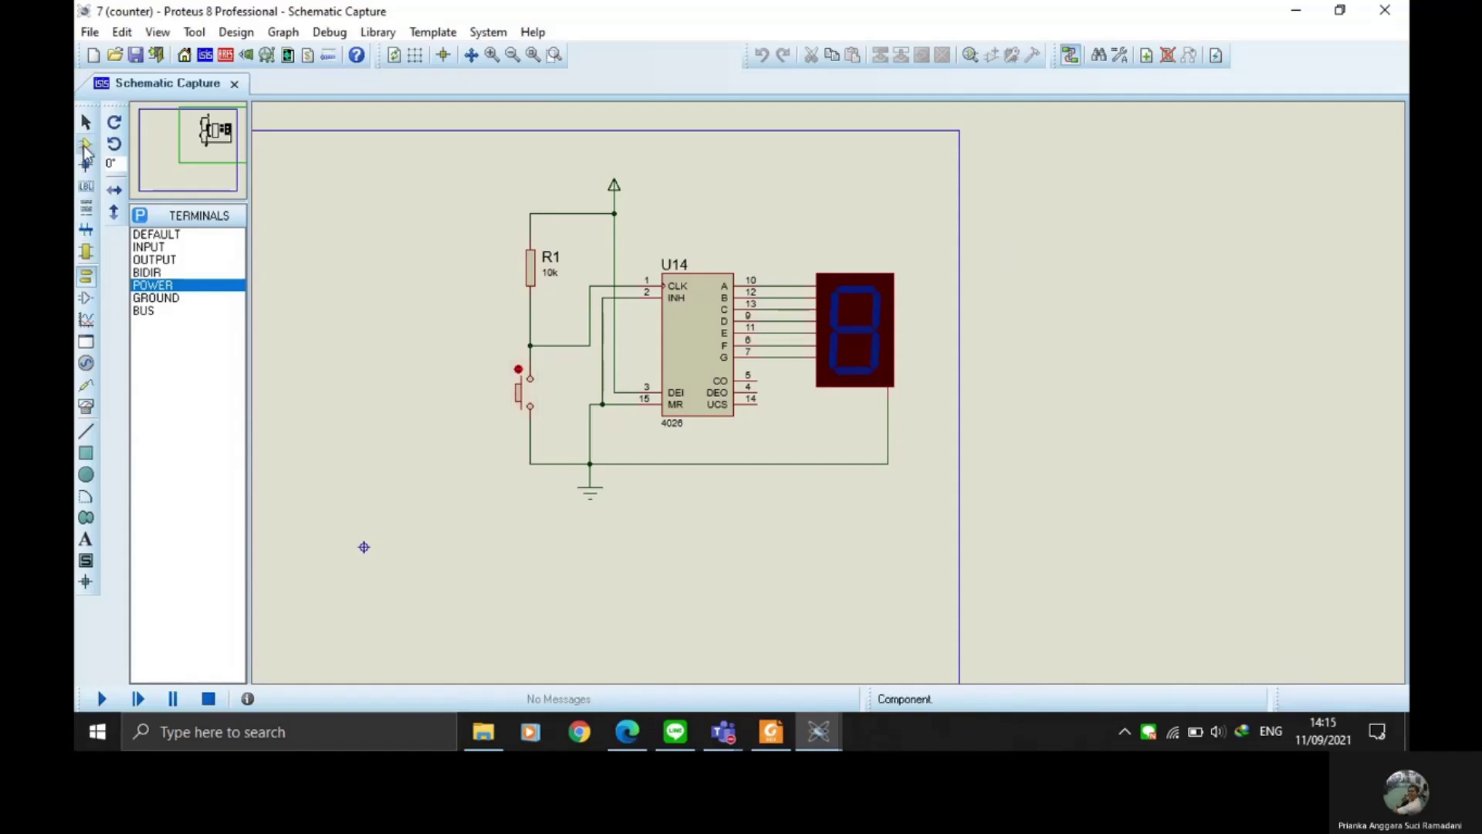
{"action": "left_click", "coordinate": [170, 274]}
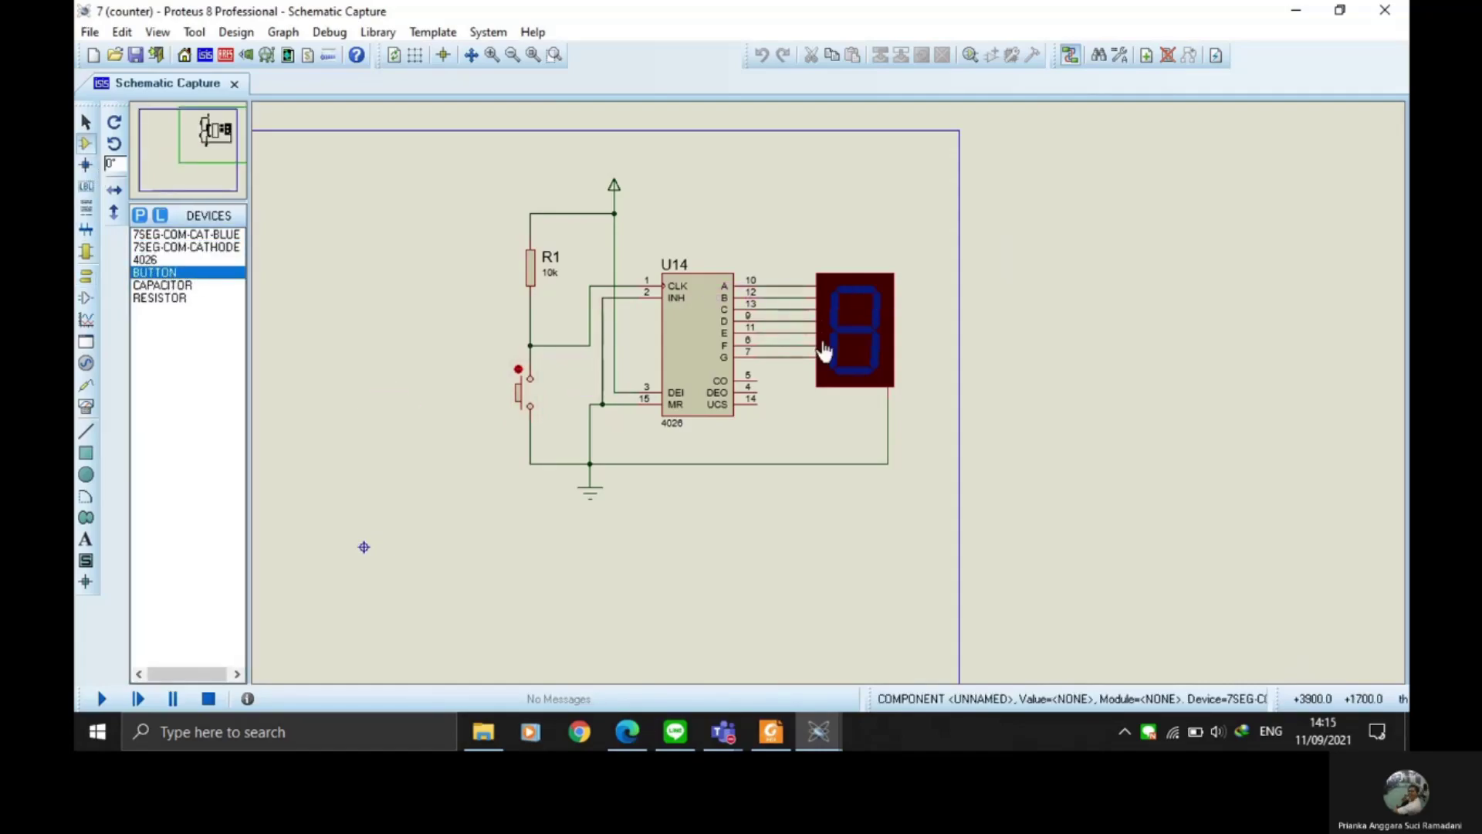
Step: Run the counter simulation, actuate the push button to advance the blue display, and stop the simulation
{"action": "left_click", "coordinate": [101, 698]}
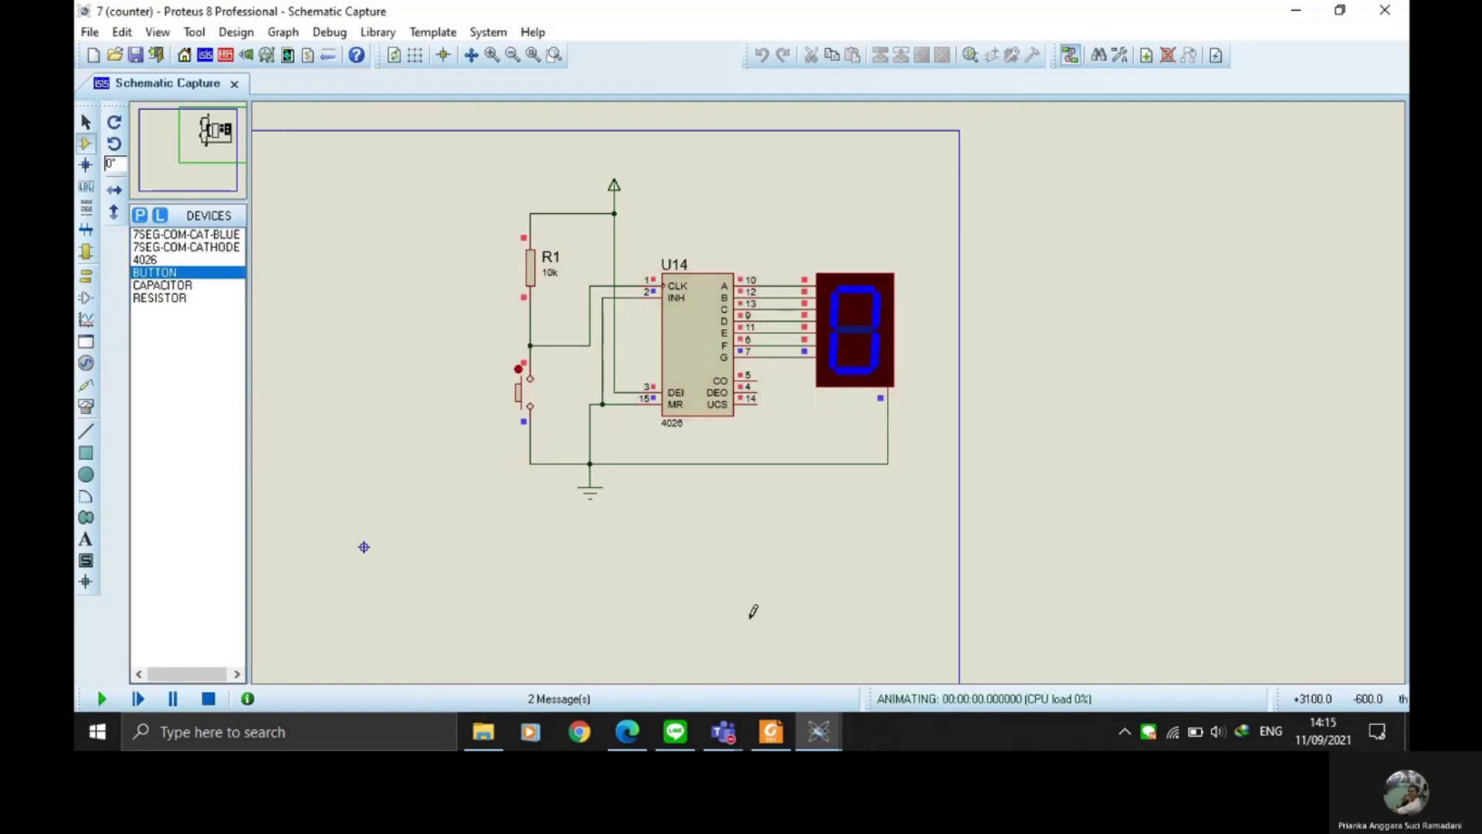
{"action": "left_click", "coordinate": [523, 403]}
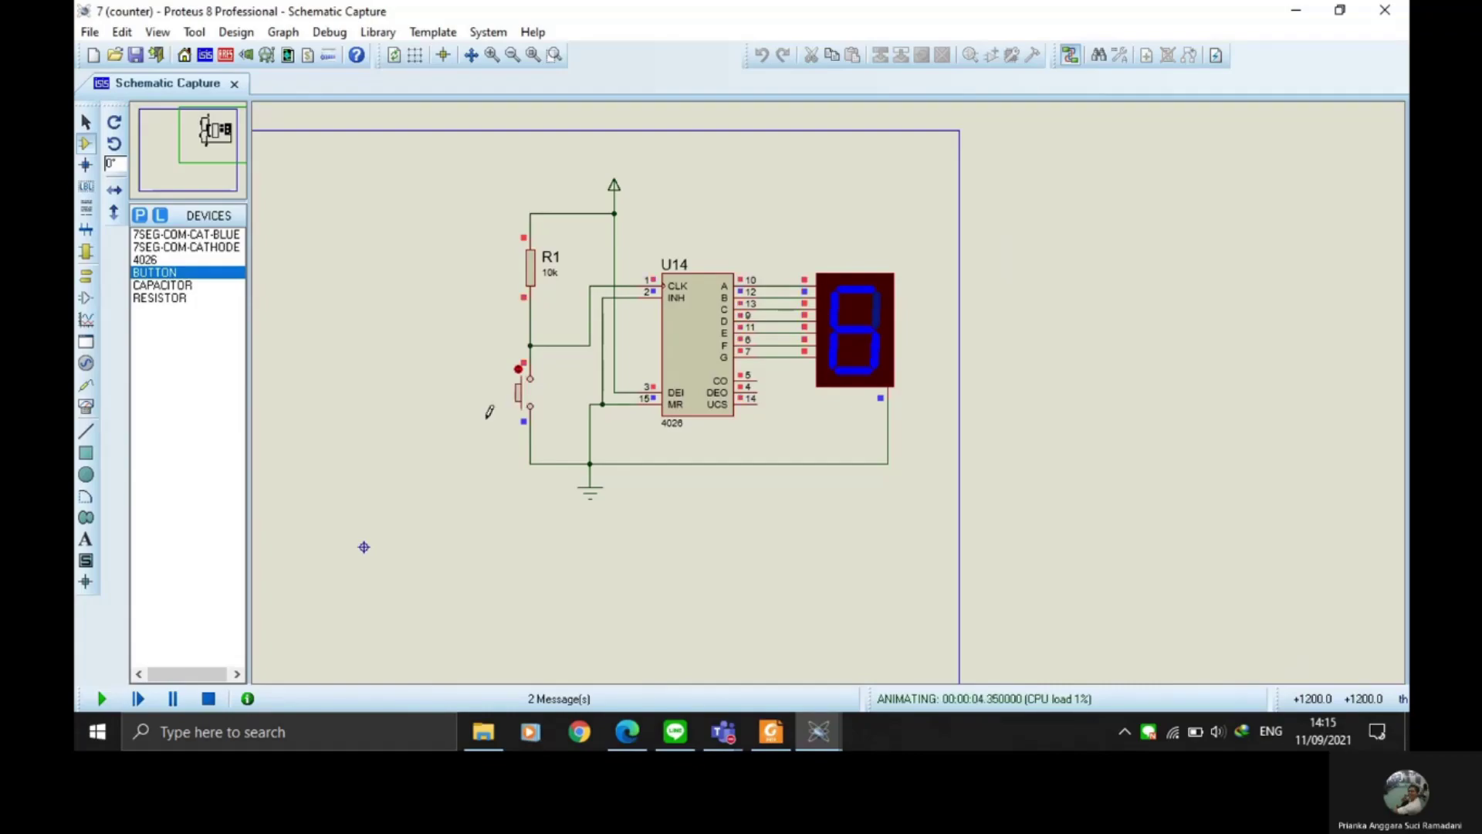
{"action": "left_click", "coordinate": [210, 699]}
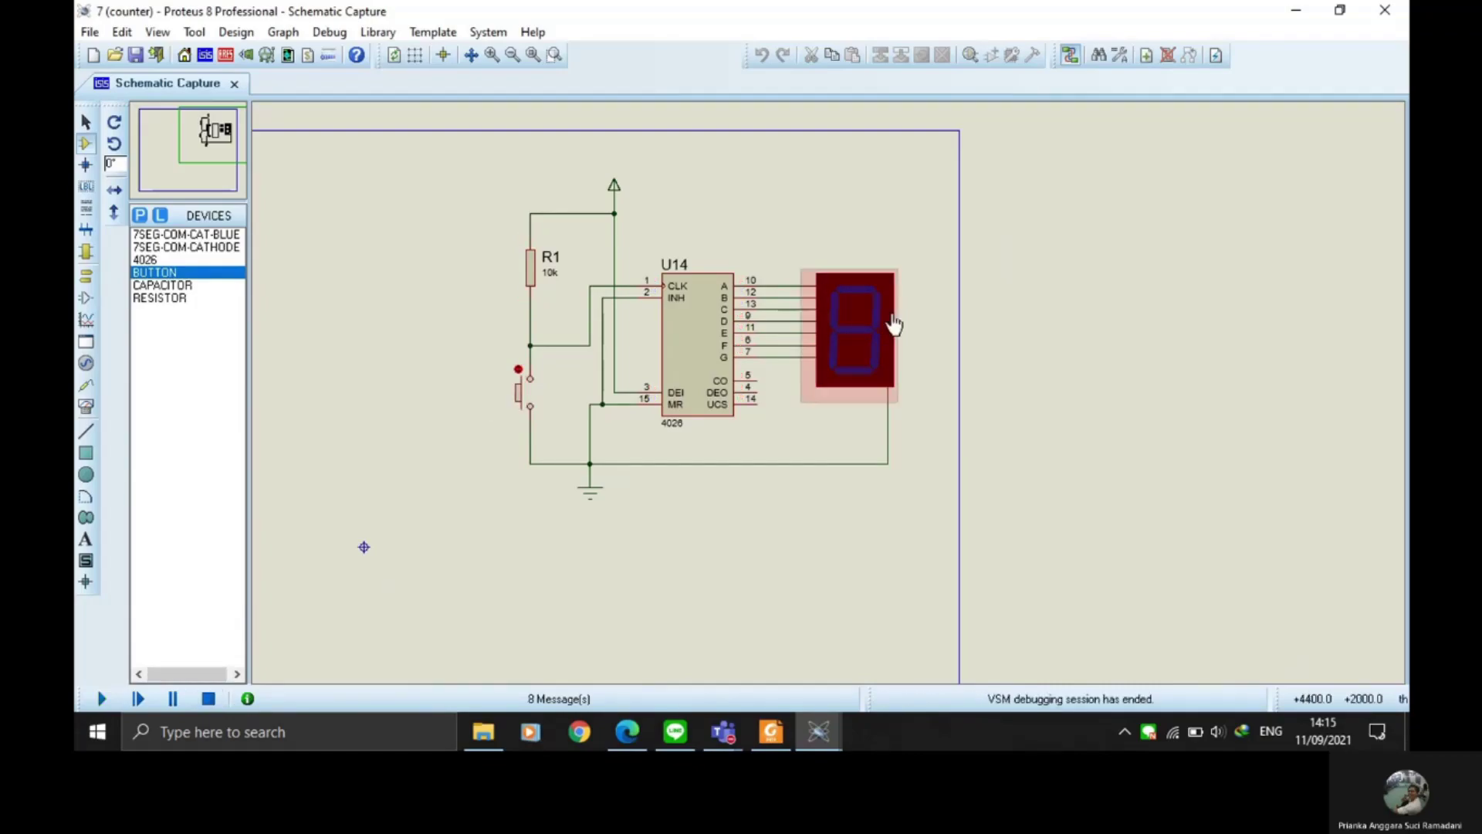
Step: Delete the blue seven-segment display and place a 7SEG-COM-CATHODE display beside U14's segment outputs
{"action": "left_click", "coordinate": [871, 327]}
{"action": "key", "text": "Delete"}
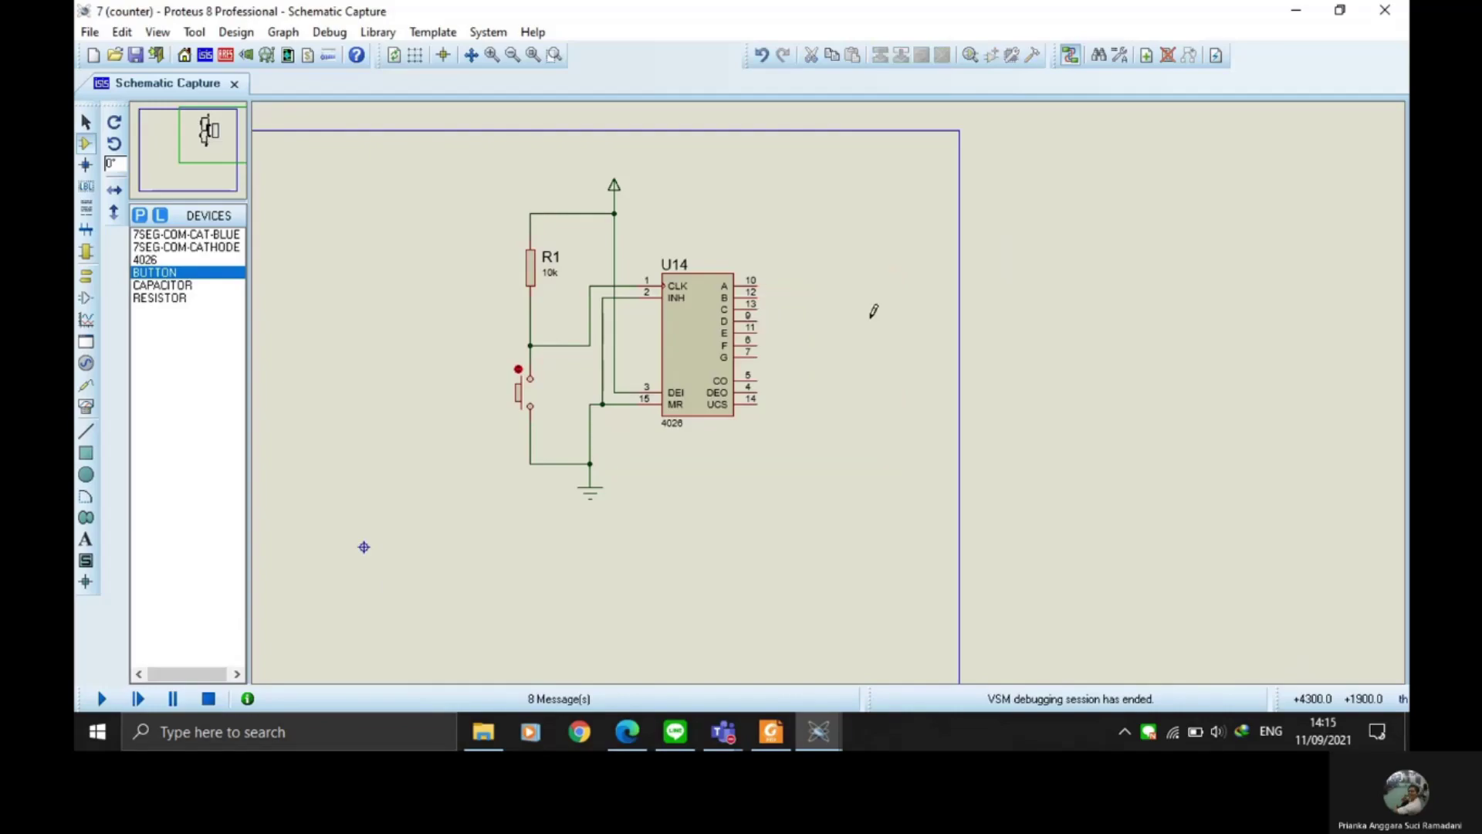
{"action": "left_click", "coordinate": [193, 235]}
{"action": "left_click", "coordinate": [197, 247]}
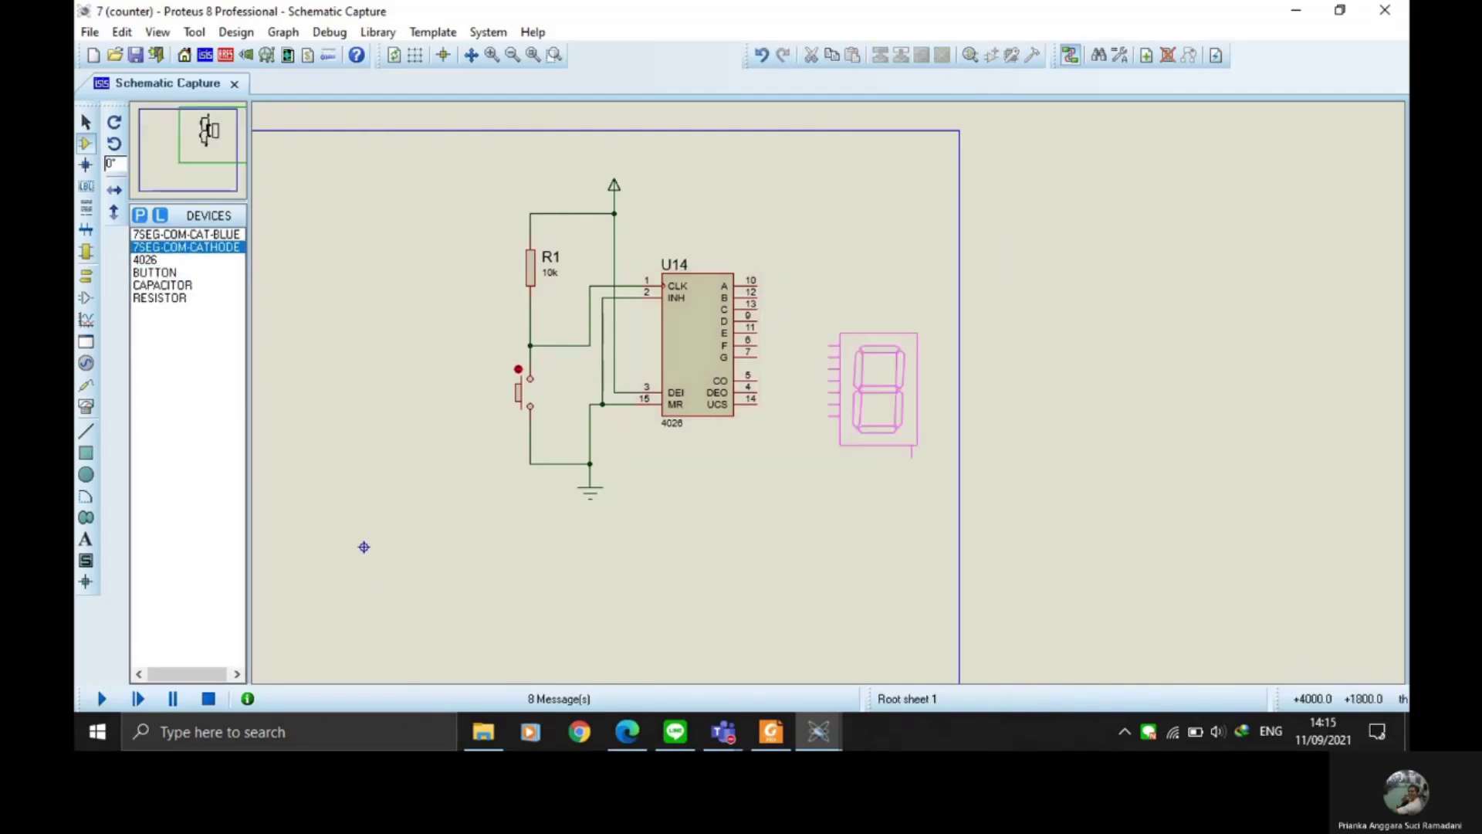
{"action": "left_click", "coordinate": [866, 331]}
Step: Wire U14's outputs A, B, C and D to the matching pins of the seven-segment display
{"action": "left_click", "coordinate": [759, 286]}
{"action": "left_click", "coordinate": [820, 287]}
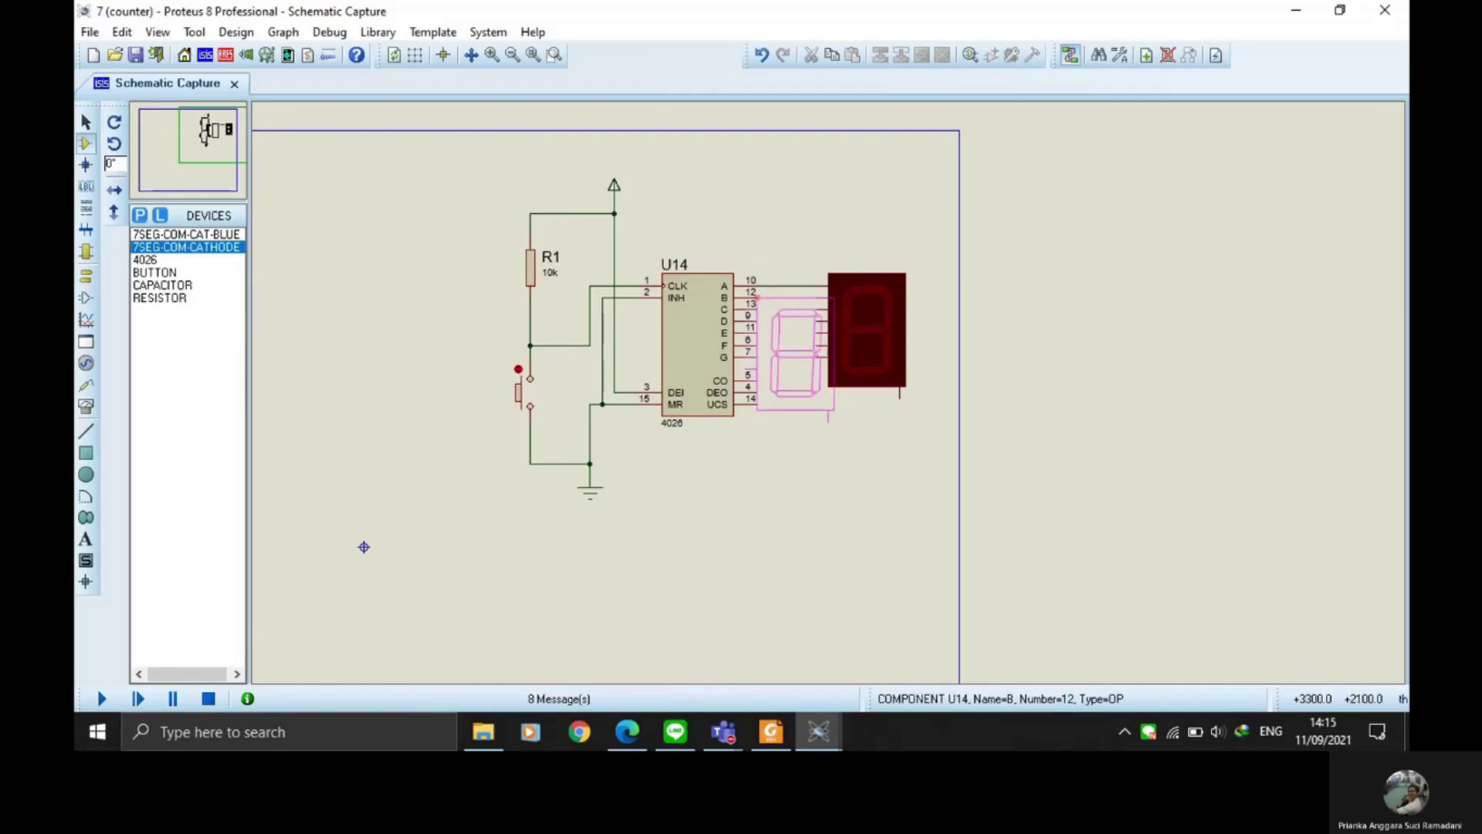
{"action": "left_click", "coordinate": [757, 292]}
{"action": "left_click", "coordinate": [820, 298]}
{"action": "left_click", "coordinate": [757, 304]}
{"action": "left_click", "coordinate": [820, 309]}
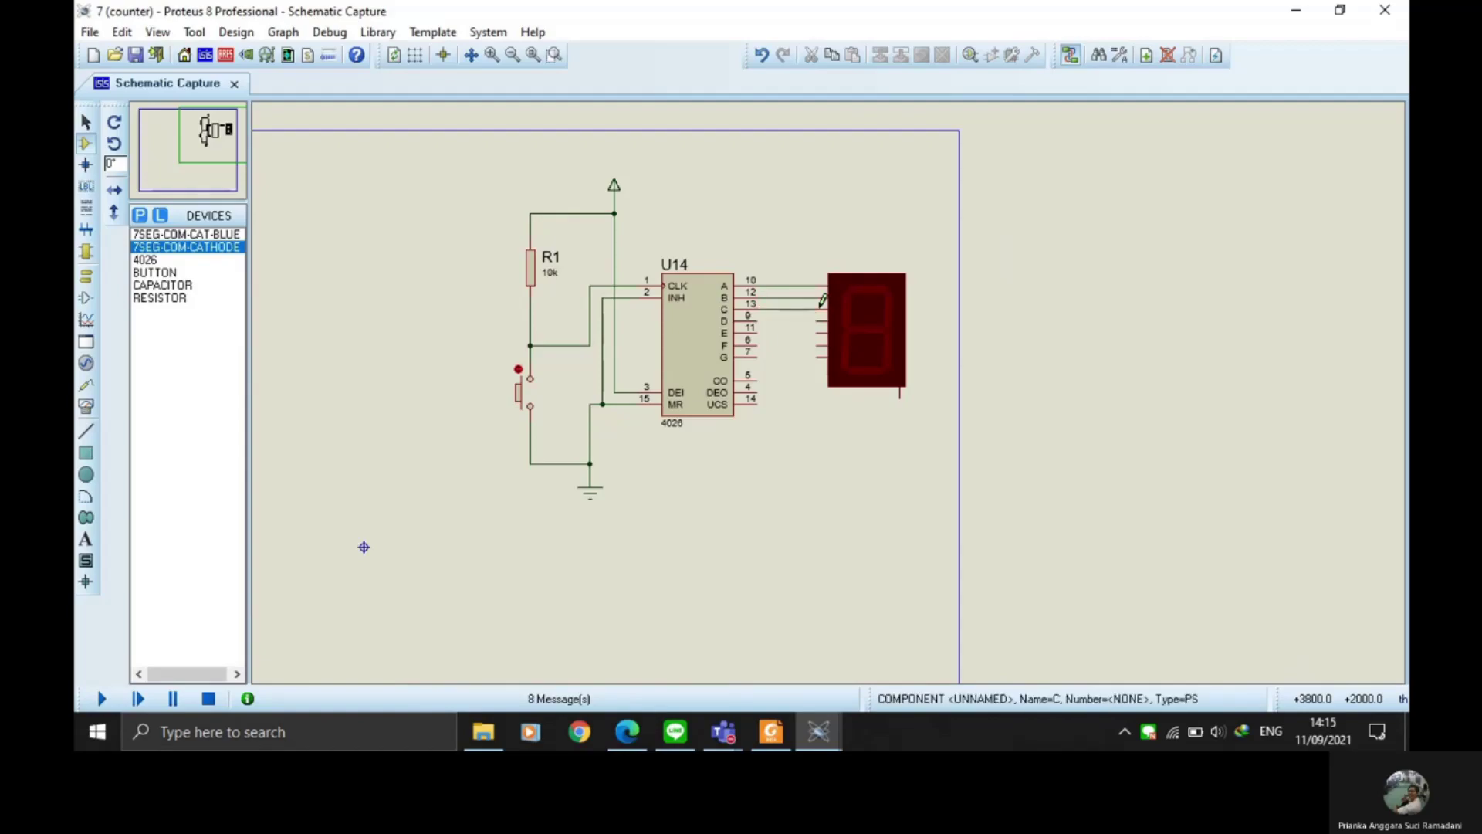
{"action": "left_click", "coordinate": [756, 316]}
{"action": "left_click", "coordinate": [820, 319]}
Step: Wire U14's outputs E, F and G to the display and connect the display's common cathode to the ground line
{"action": "left_click", "coordinate": [757, 328]}
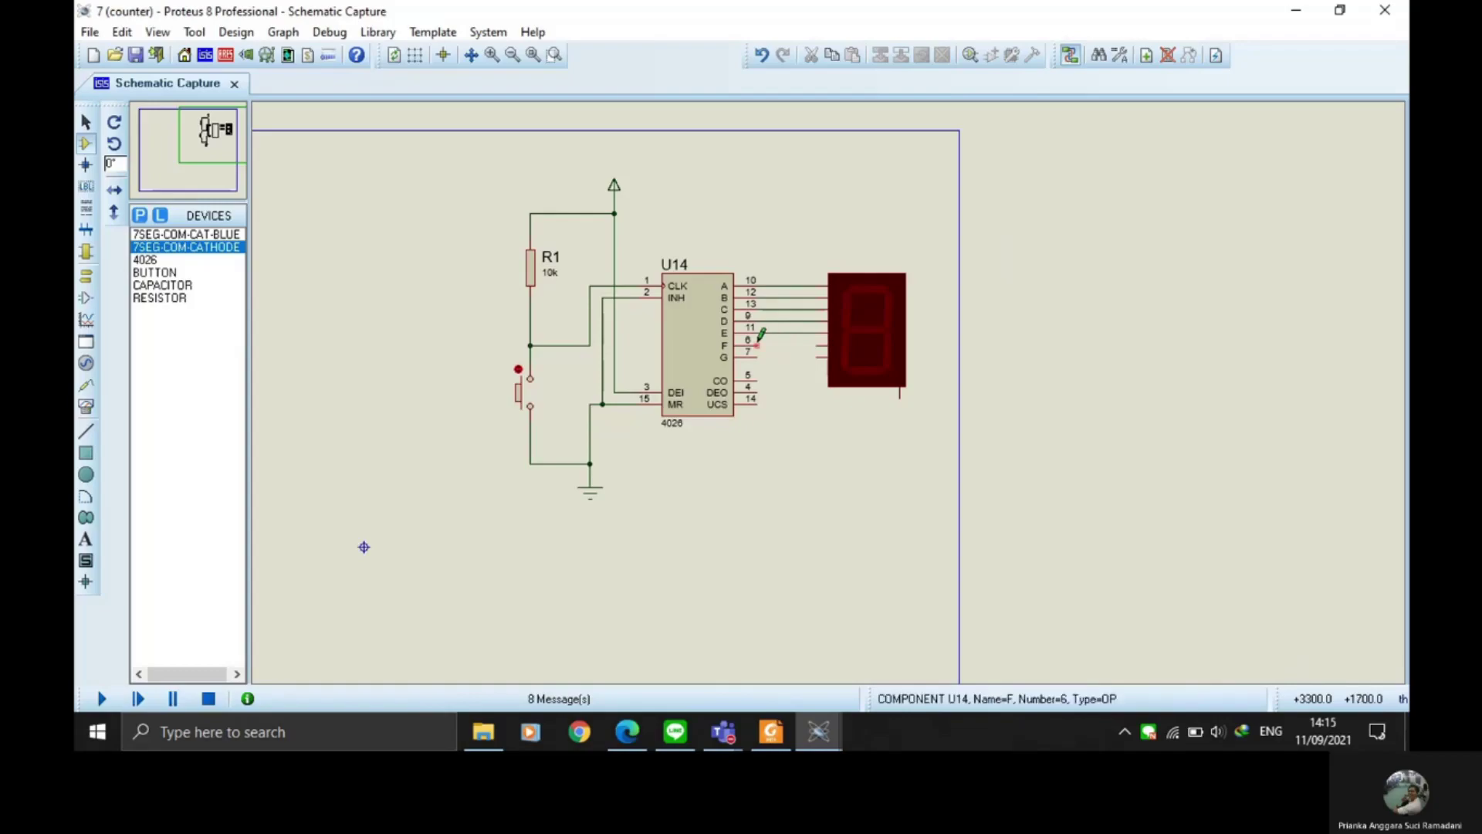
{"action": "left_click", "coordinate": [821, 332]}
{"action": "left_click", "coordinate": [820, 344]}
{"action": "left_click", "coordinate": [757, 357]}
{"action": "left_click", "coordinate": [821, 357]}
{"action": "left_click", "coordinate": [900, 398]}
{"action": "left_click", "coordinate": [589, 463]}
Step: Run the counter simulation, actuate the push button six times to advance the red display, and stop the simulation
{"action": "left_click", "coordinate": [105, 708]}
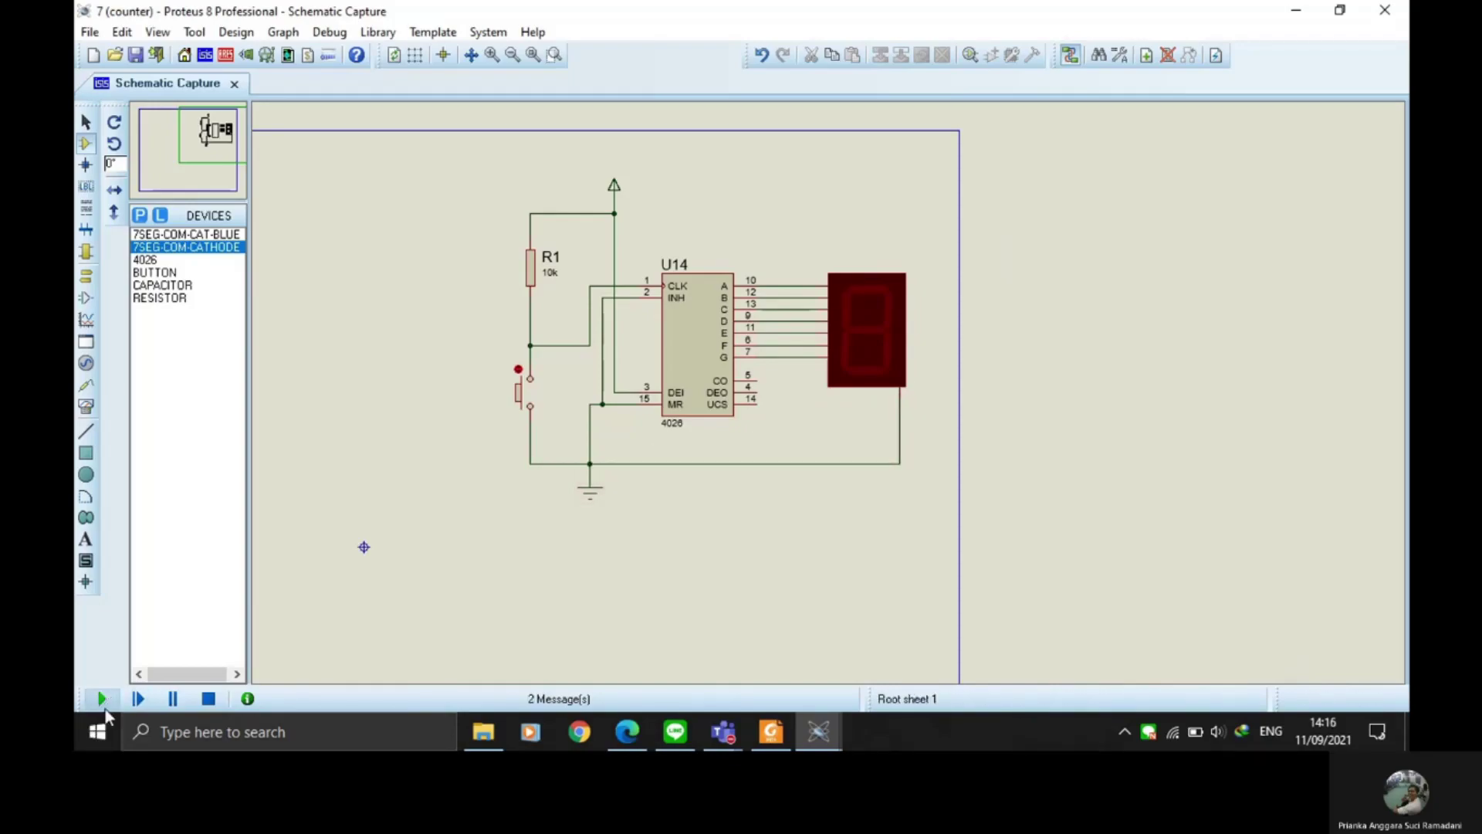
{"action": "left_click", "coordinate": [519, 403]}
{"action": "left_click", "coordinate": [519, 403]}
{"action": "left_click", "coordinate": [518, 403]}
{"action": "left_click", "coordinate": [519, 403]}
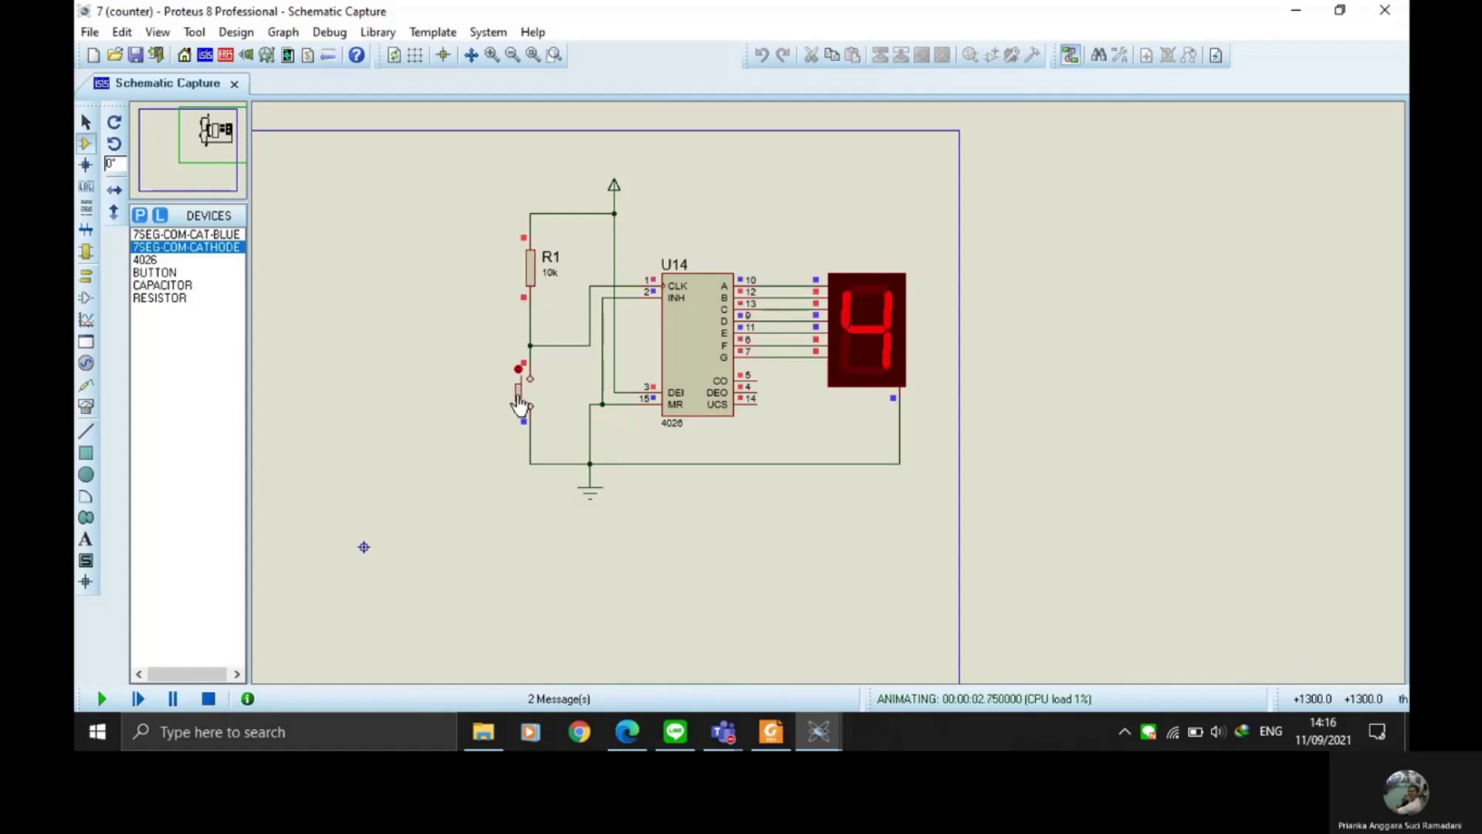
{"action": "left_click", "coordinate": [519, 403]}
{"action": "left_click", "coordinate": [519, 403]}
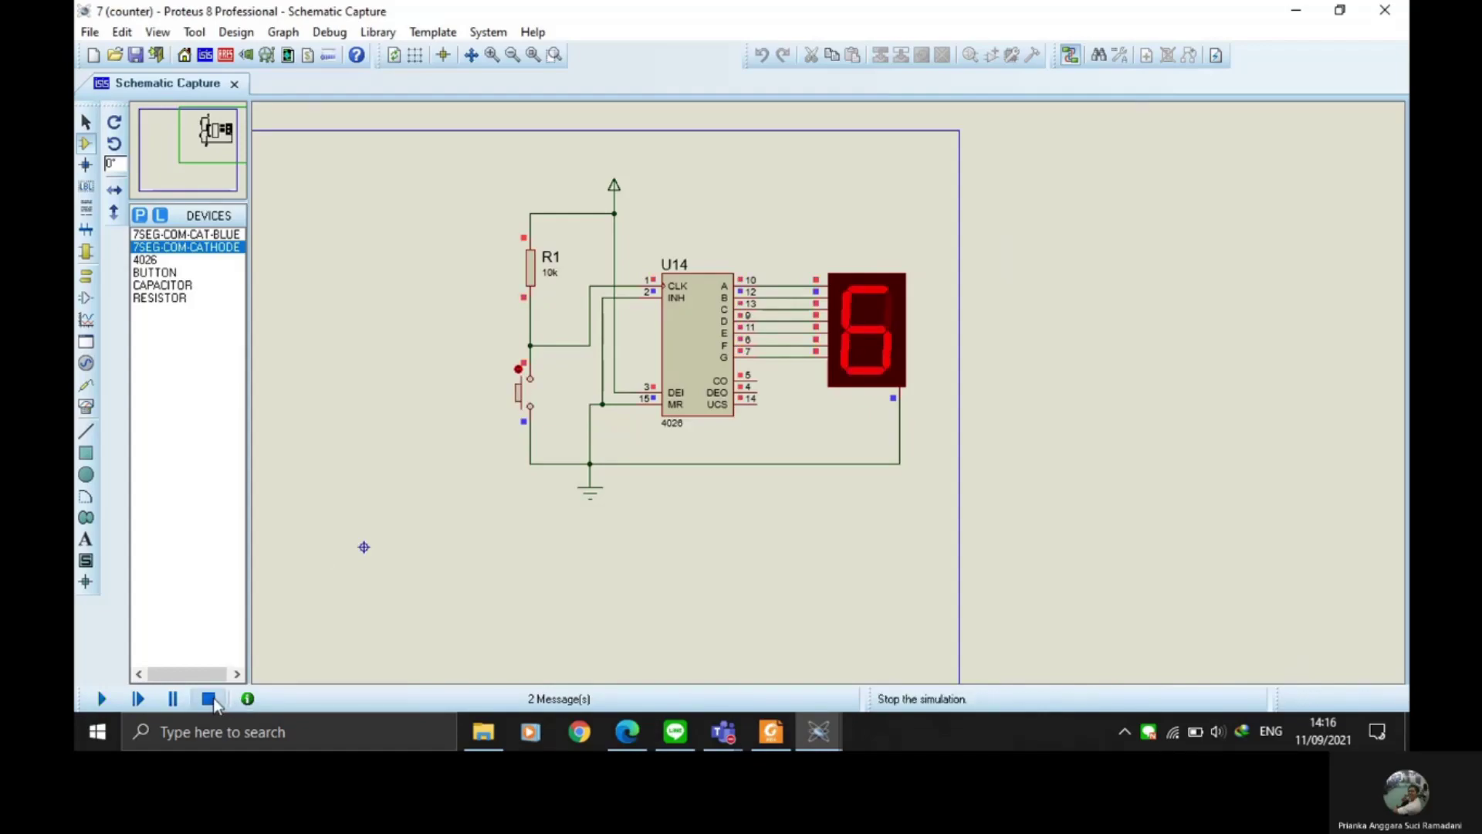
{"action": "left_click", "coordinate": [207, 699]}
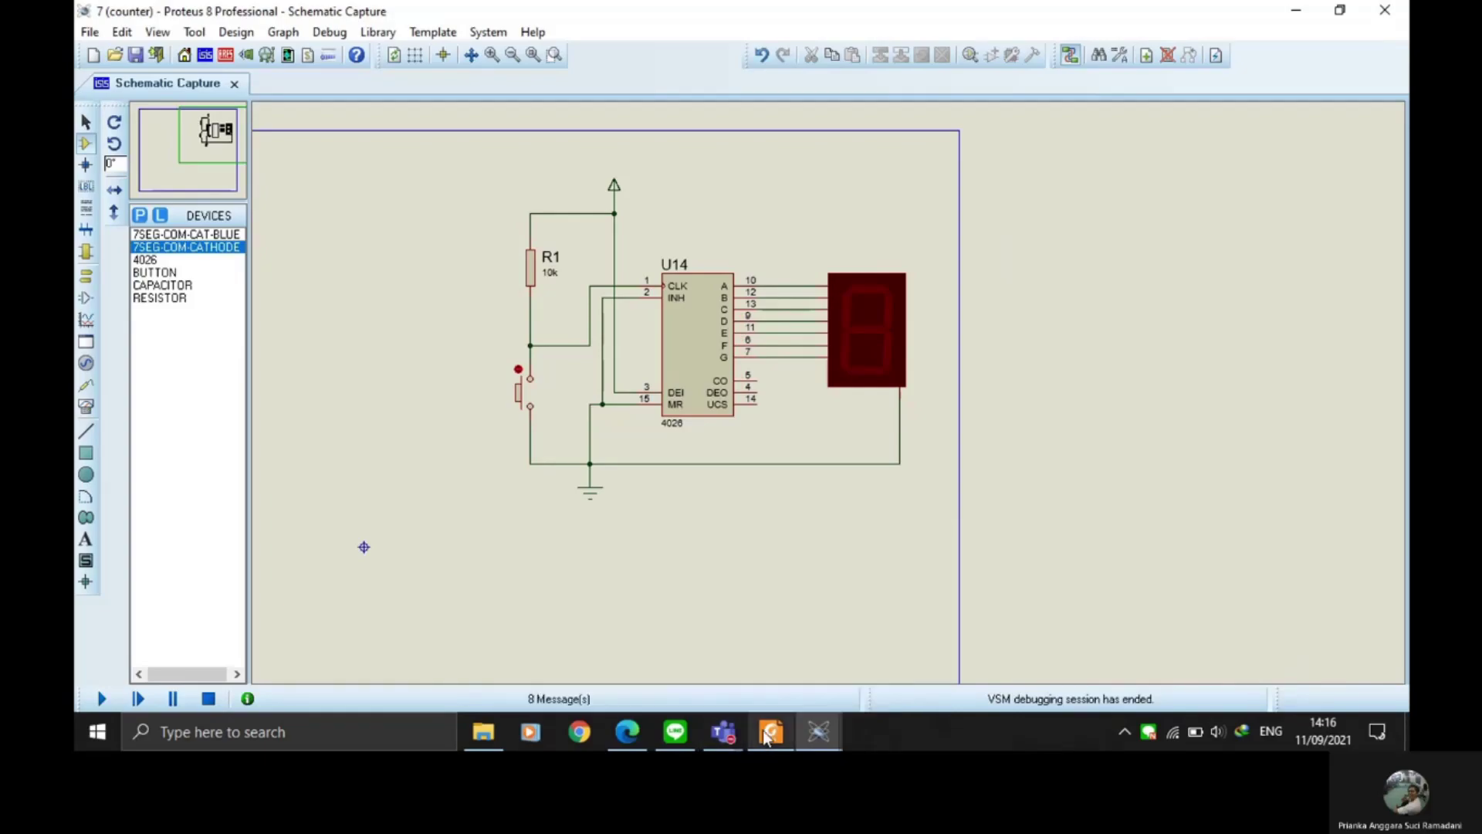